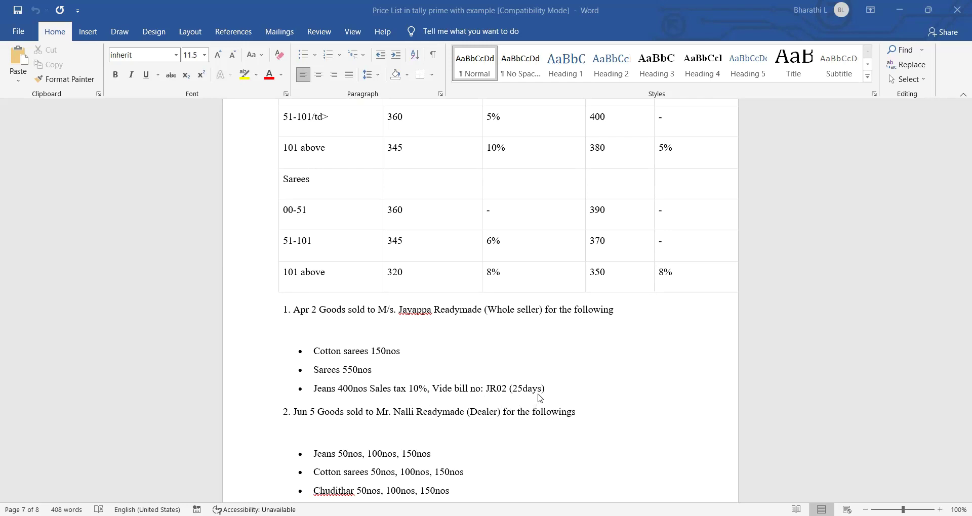
Review the price table and the two sample sales transactions with their items, quantities and bill numbers in the Word document.
{"action": "scroll", "coordinate": [507, 450], "scroll_direction": "down", "scroll_amount": 2}
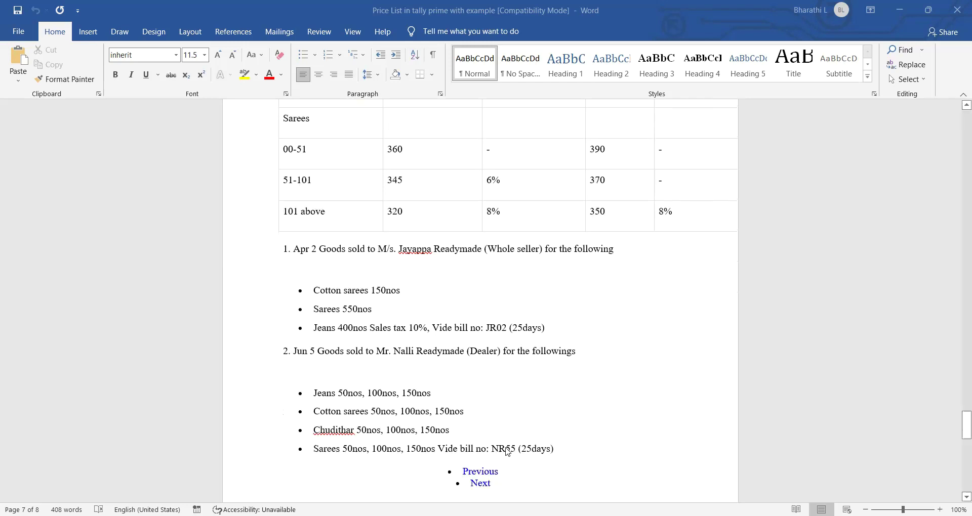
{"action": "scroll", "coordinate": [506, 450], "scroll_direction": "down", "scroll_amount": 1}
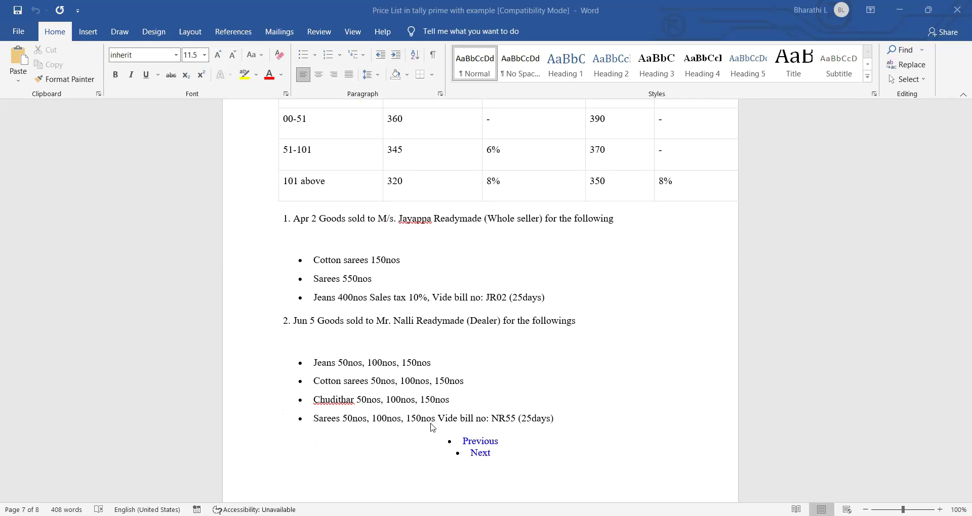
{"action": "scroll", "coordinate": [470, 393], "scroll_direction": "down", "scroll_amount": 5}
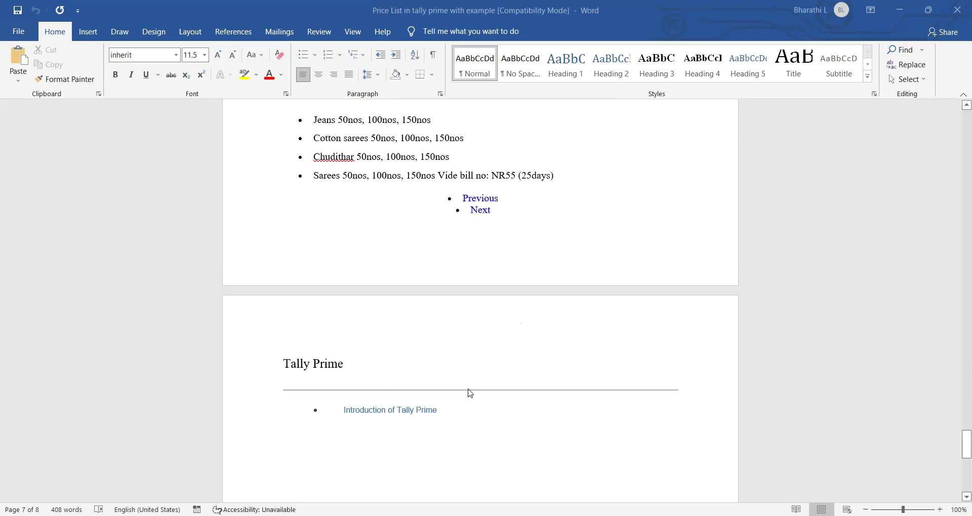
{"action": "scroll", "coordinate": [469, 393], "scroll_direction": "up", "scroll_amount": 5}
{"action": "scroll", "coordinate": [470, 393], "scroll_direction": "up", "scroll_amount": 5}
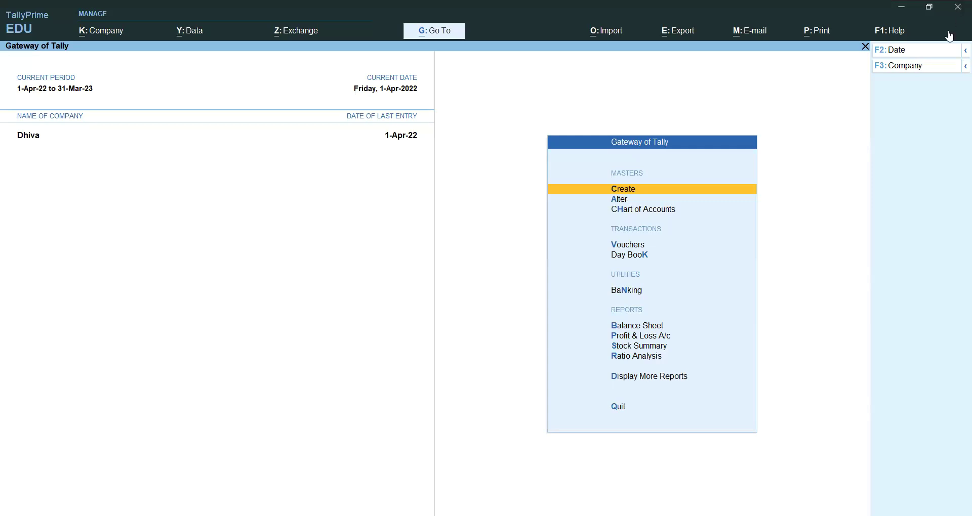
Shut the currently open company Dhiva in TallyPrime.
{"action": "left_click", "coordinate": [910, 68]}
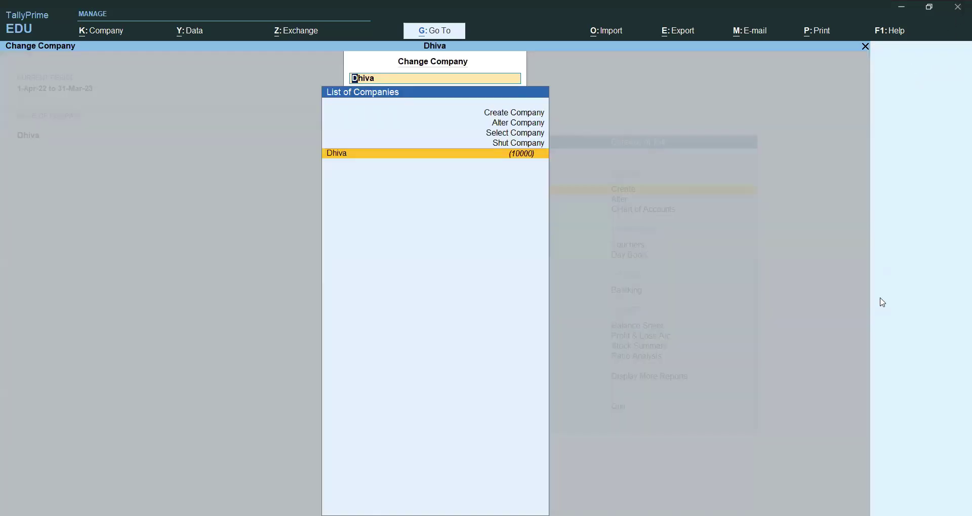
{"action": "key", "text": "Up"}
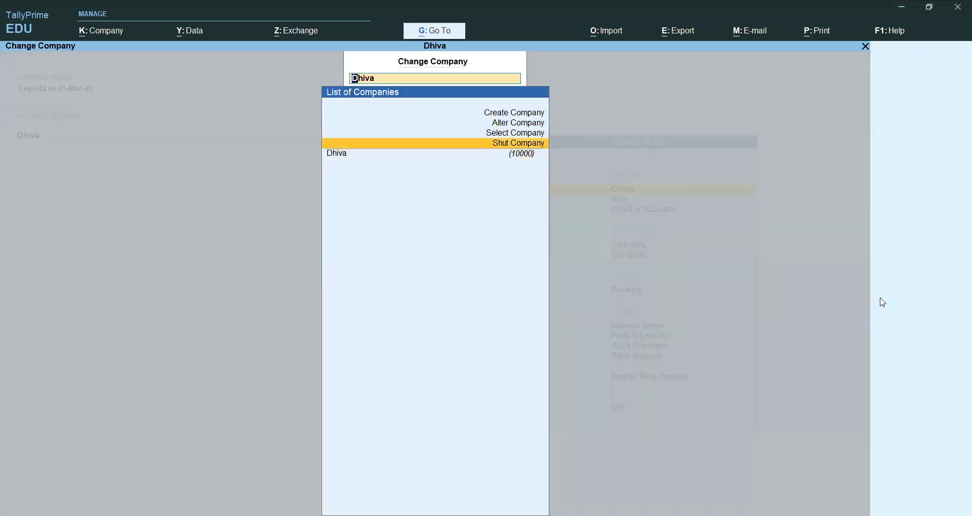
{"action": "key", "text": "Return"}
{"action": "key", "text": "Return"}
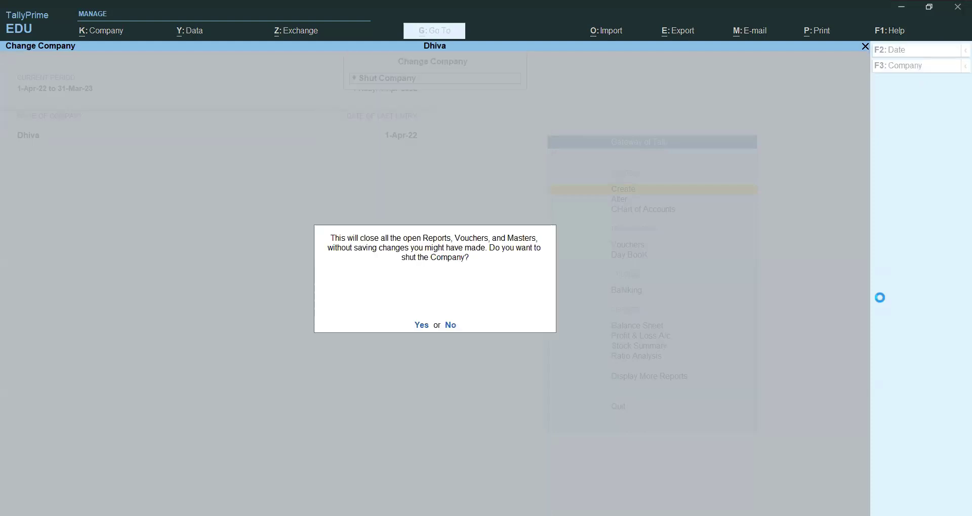
Open the company Devika Pvt Ltd from the list of companies.
{"action": "key", "text": "Return"}
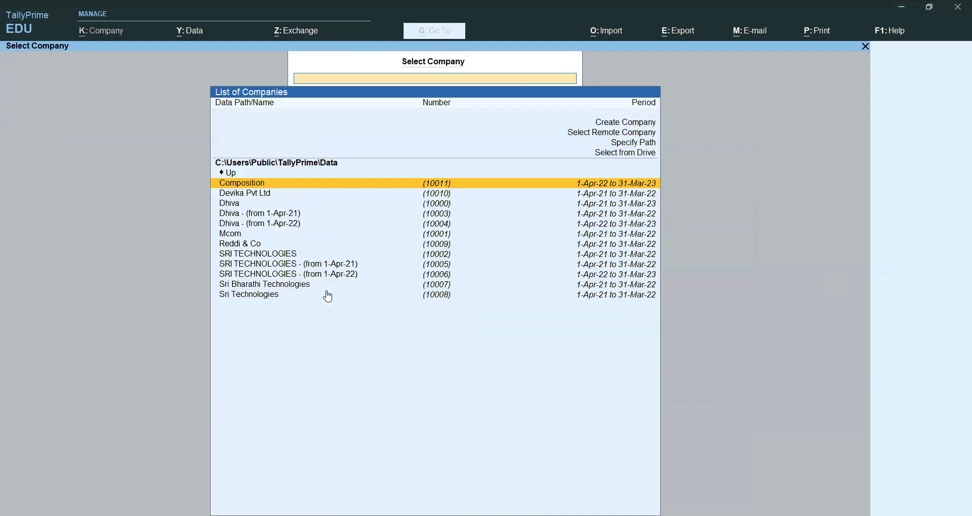
{"action": "key", "text": "Down"}
{"action": "key", "text": "Down"}
{"action": "key", "text": "Up"}
{"action": "key", "text": "Return"}
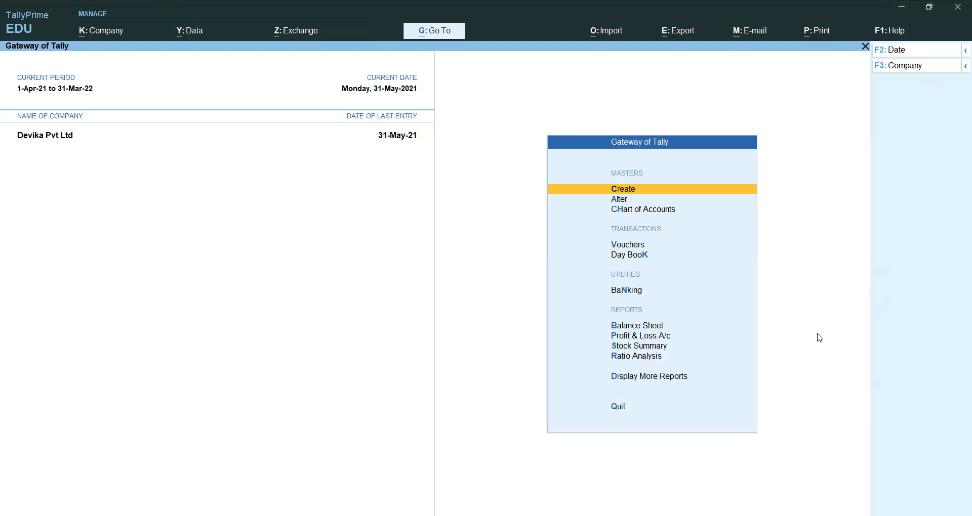
Keep multiple price levels, batches with expiry dates and the invoice discount column enabled in the company features and save them.
{"action": "key", "text": "F11"}
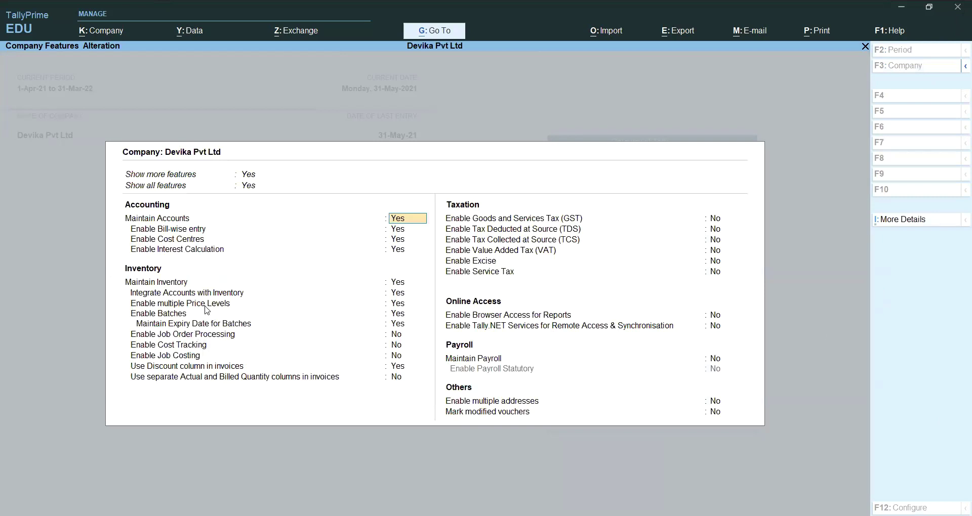
{"action": "left_click", "coordinate": [403, 304]}
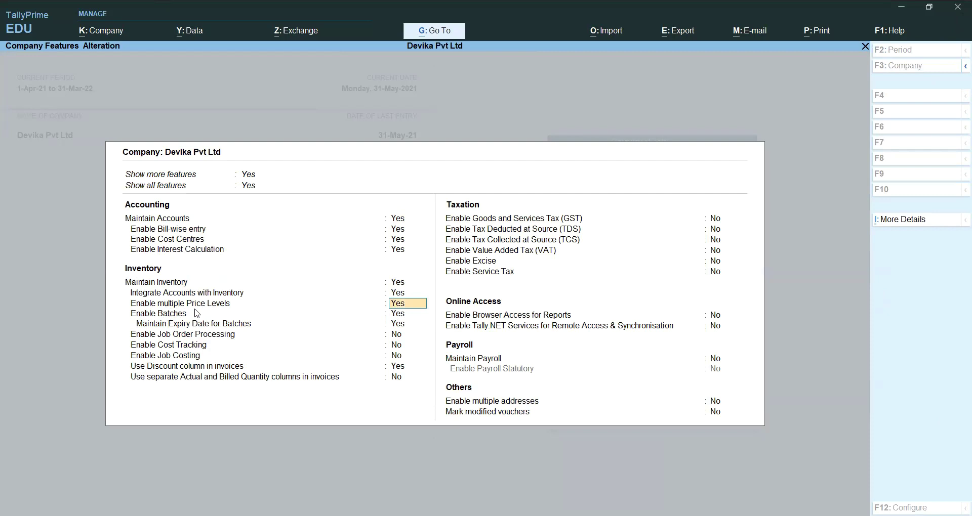
{"action": "key", "text": "Return"}
{"action": "key", "text": "Return"}
{"action": "key", "text": "Return"}
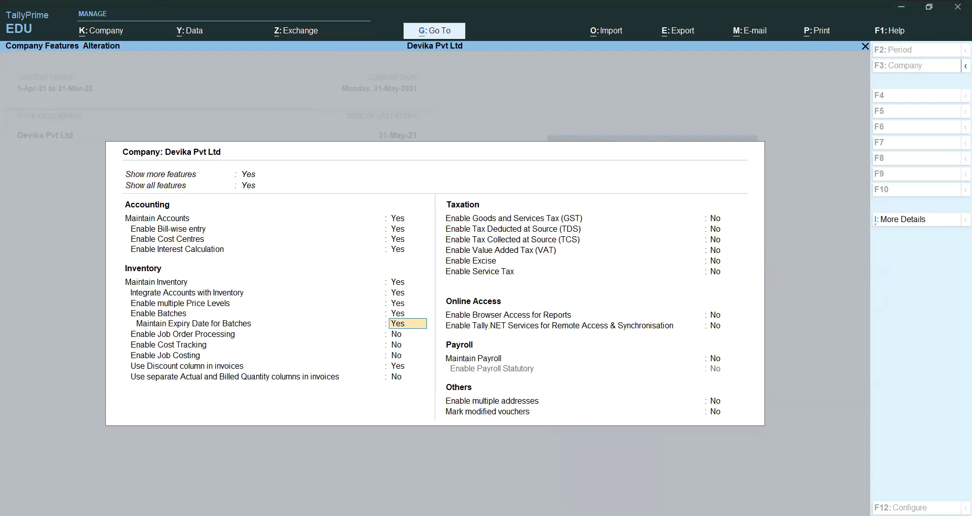
{"action": "key", "text": "Return"}
{"action": "key", "text": "Return"}
{"action": "key", "text": "Return"}
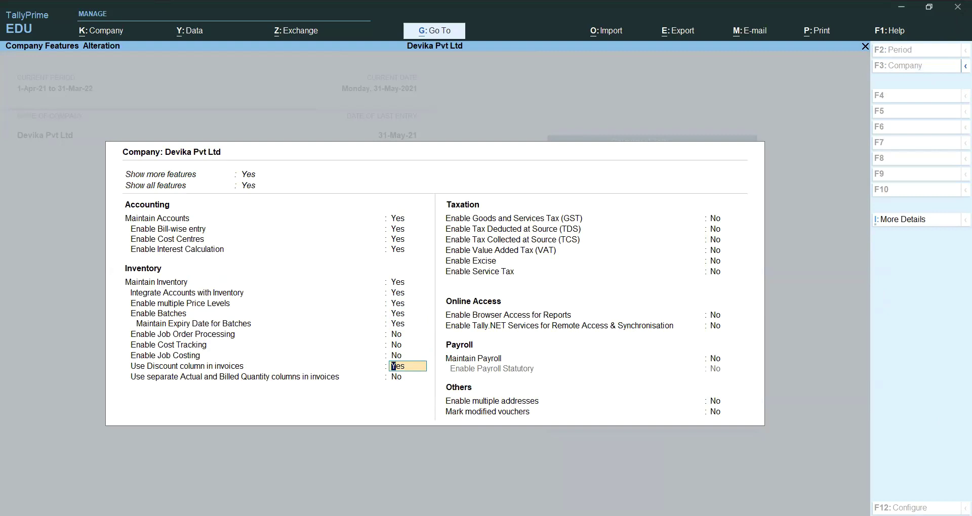
{"action": "key", "text": "ctrl+a"}
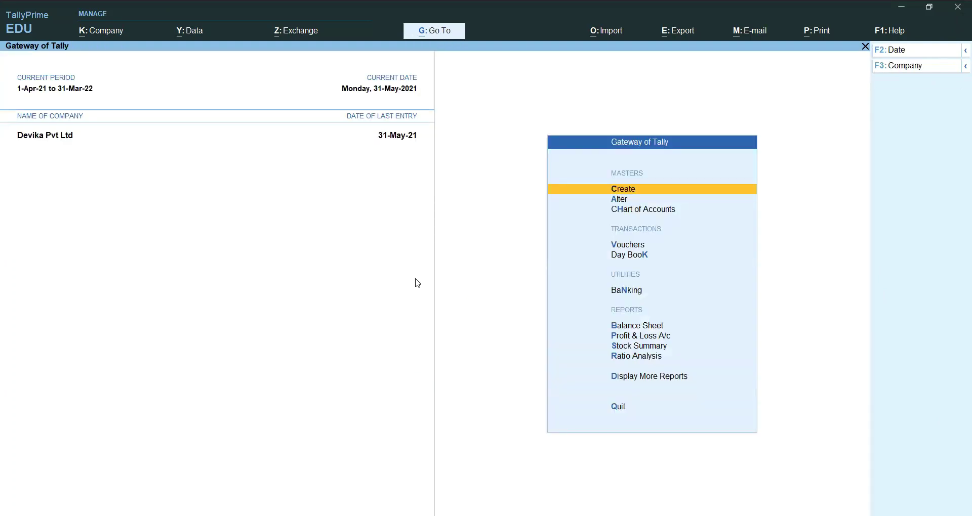
Create a stock group named Cloths under Primary, with quantities of items added set to yes.
{"action": "left_click", "coordinate": [663, 196]}
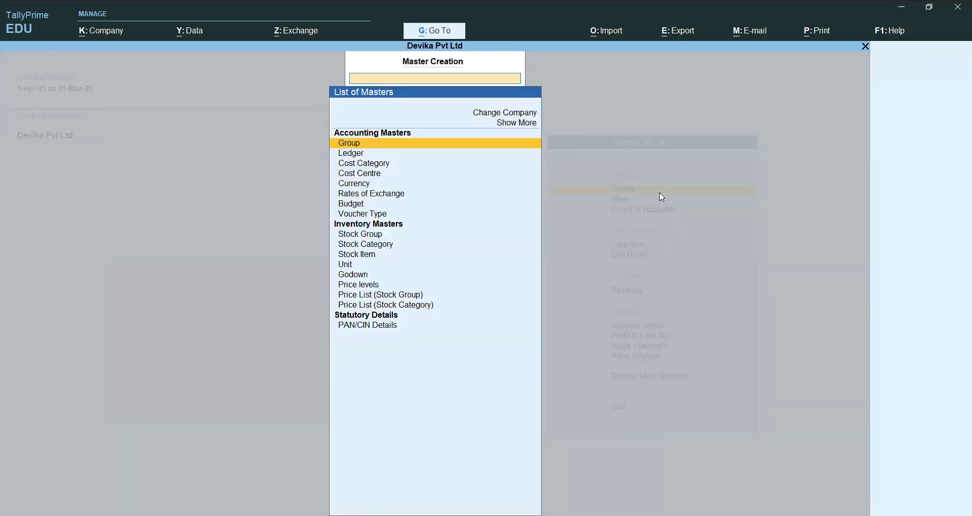
{"action": "key", "text": "Down"}
{"action": "key", "text": "Down"}
{"action": "key", "text": "Down"}
{"action": "key", "text": "Down"}
{"action": "key", "text": "Down"}
{"action": "key", "text": "Down"}
{"action": "key", "text": "Down"}
{"action": "key", "text": "Down"}
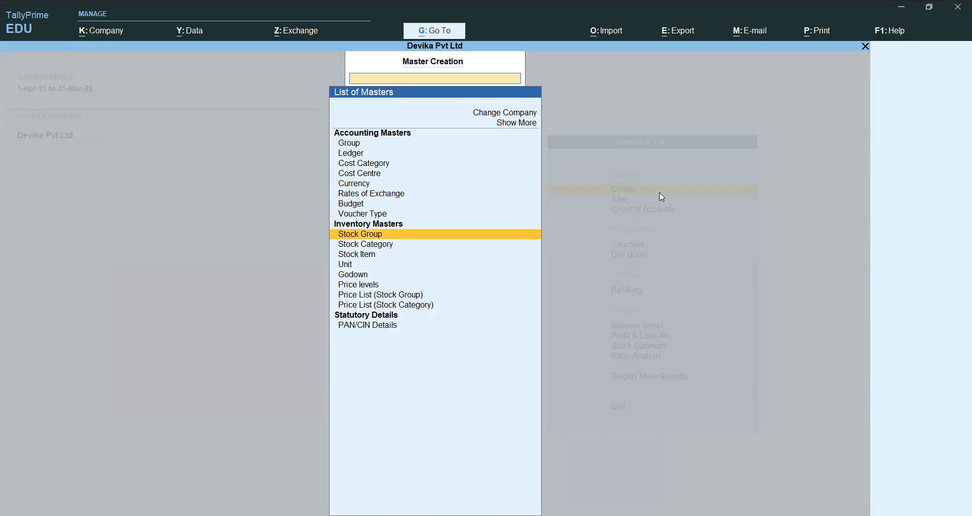
{"action": "key", "text": "Return"}
{"action": "type", "text": "Cloths"}
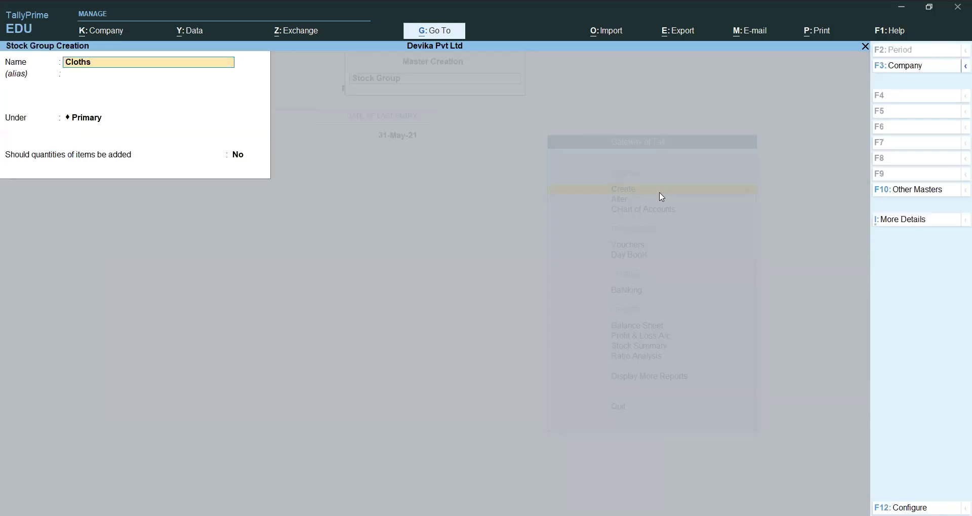
{"action": "key", "text": "Return"}
{"action": "key", "text": "Return"}
{"action": "key", "text": "Return"}
{"action": "type", "text": "yes"}
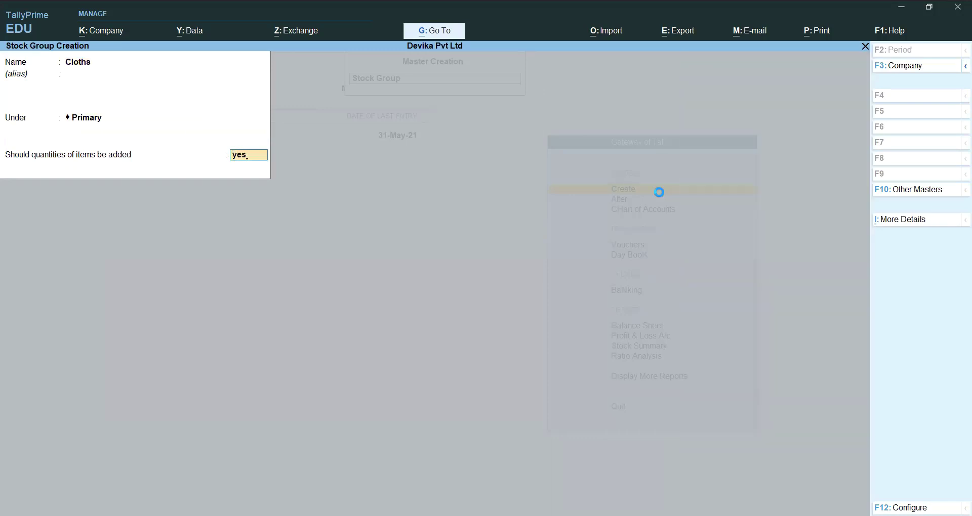
{"action": "key", "text": "Return"}
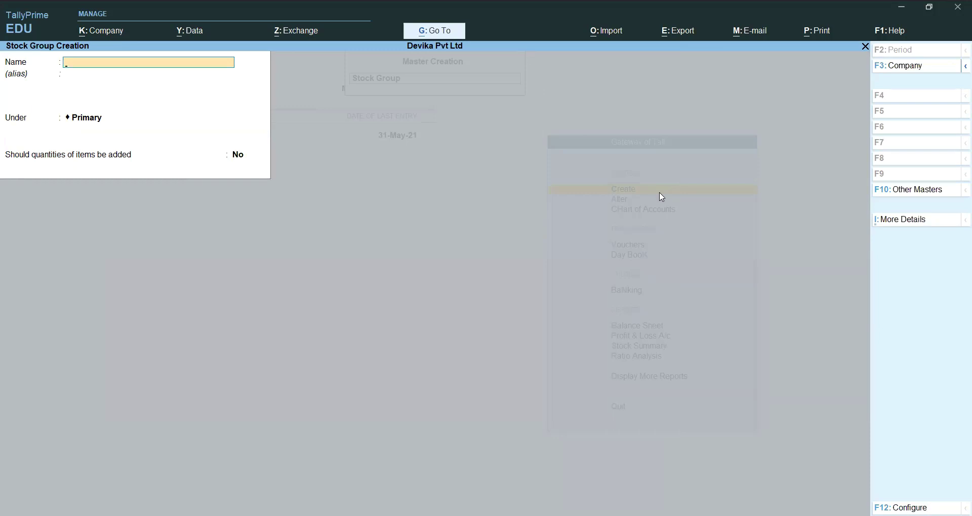
{"action": "key", "text": "Escape"}
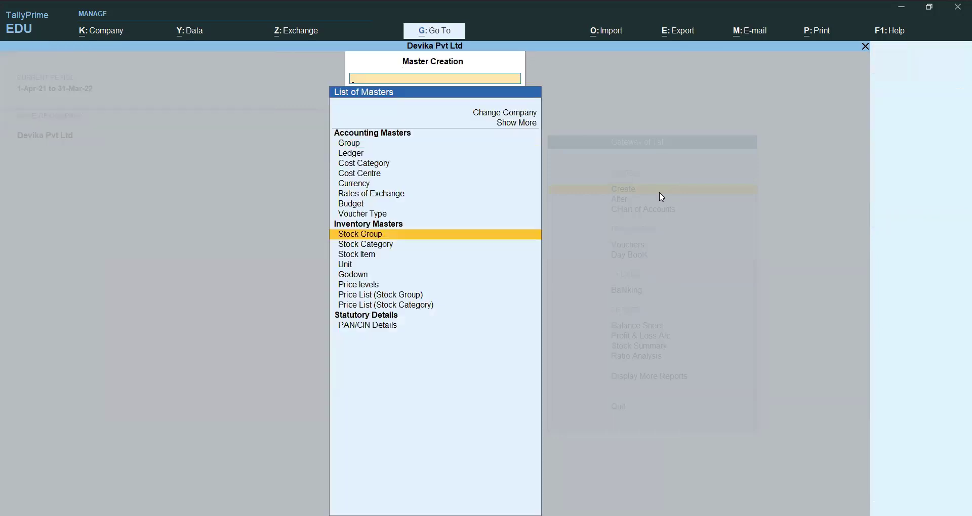
Start creating a stock item named Chudithar without an alias.
{"action": "key", "text": "Down"}
{"action": "key", "text": "Down"}
{"action": "key", "text": "Return"}
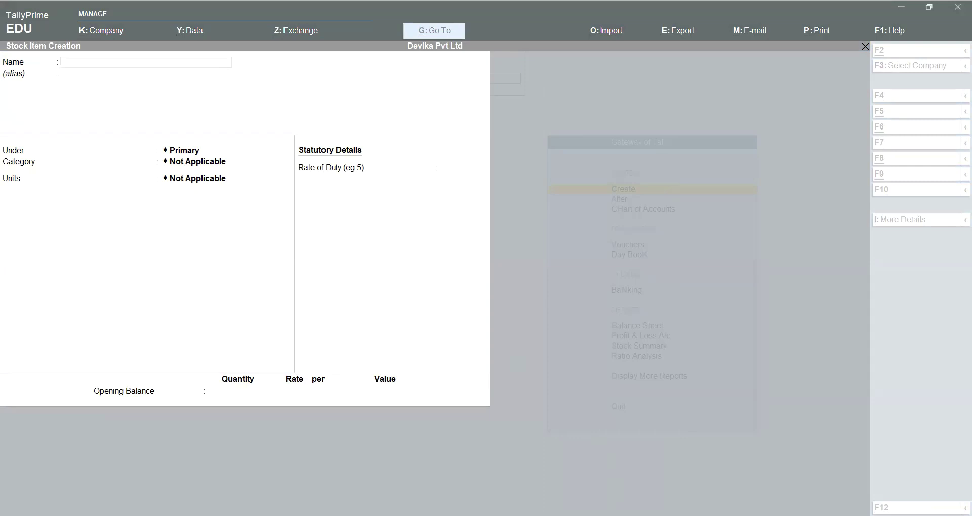
{"action": "left_click", "coordinate": [561, 471]}
{"action": "type", "text": "Chudithar"}
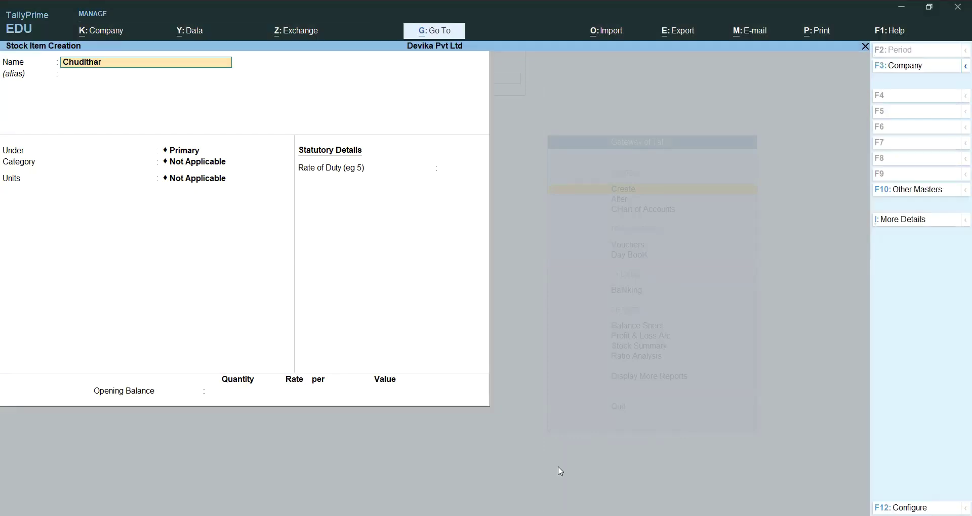
{"action": "key", "text": "Return"}
{"action": "key", "text": "Return"}
Place the Chudithar item under the Cloths stock group, leaving its category as Not Applicable.
{"action": "key", "text": "Down"}
{"action": "key", "text": "Down"}
{"action": "key", "text": "Down"}
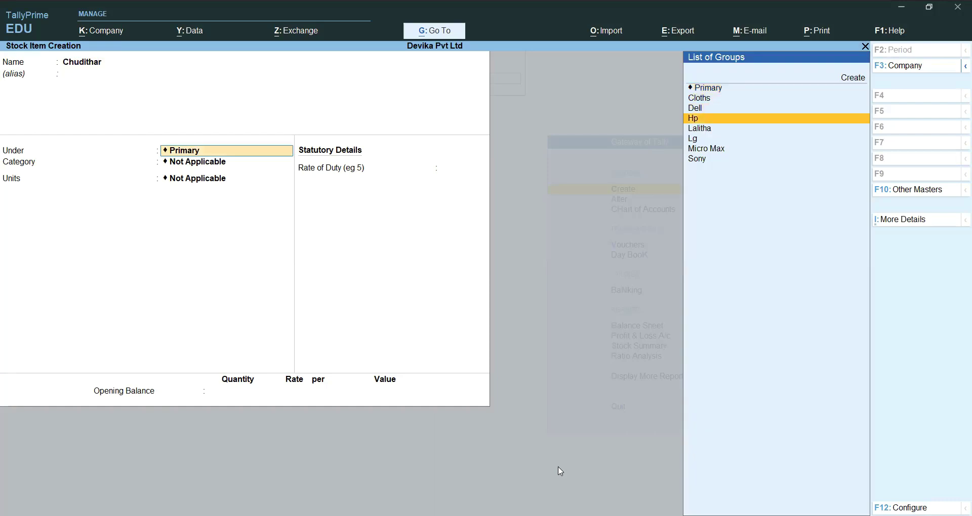
{"action": "key", "text": "Up"}
{"action": "key", "text": "Up"}
{"action": "key", "text": "Return"}
Set the Chudithar item's units to nos, leave batches, components and opening balance at their defaults, and save it.
{"action": "key", "text": "Return"}
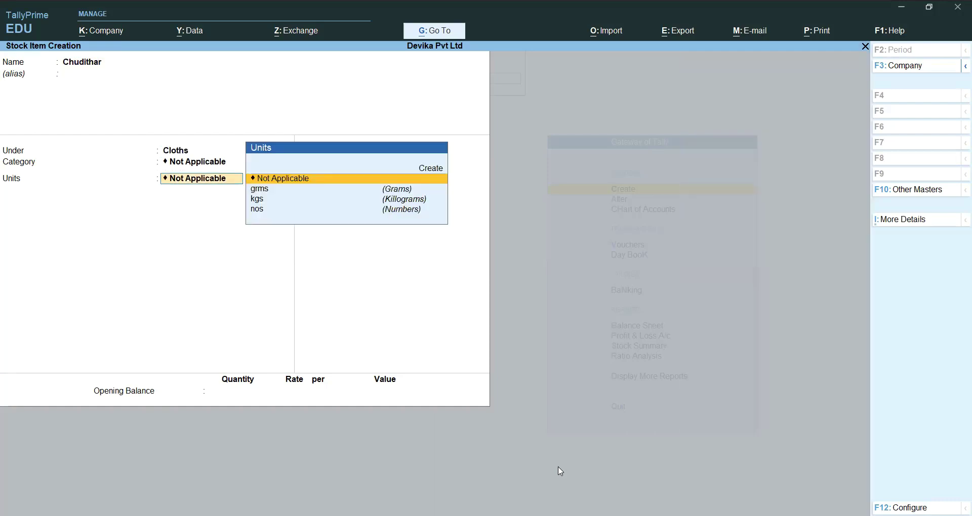
{"action": "key", "text": "Down"}
{"action": "key", "text": "Down"}
{"action": "key", "text": "Down"}
{"action": "key", "text": "Return"}
{"action": "key", "text": "Return"}
{"action": "key", "text": "Return"}
{"action": "key", "text": "Return"}
{"action": "key", "text": "Return"}
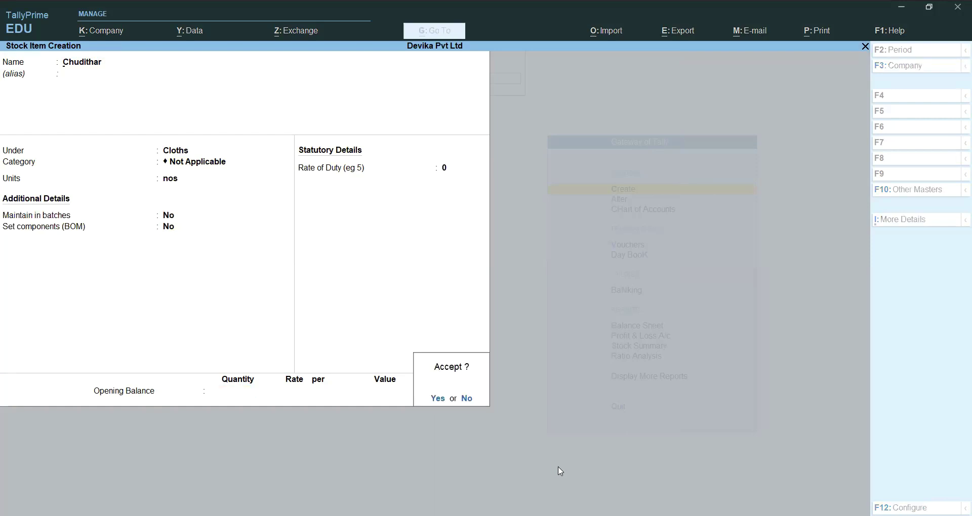
{"action": "key", "text": "Return"}
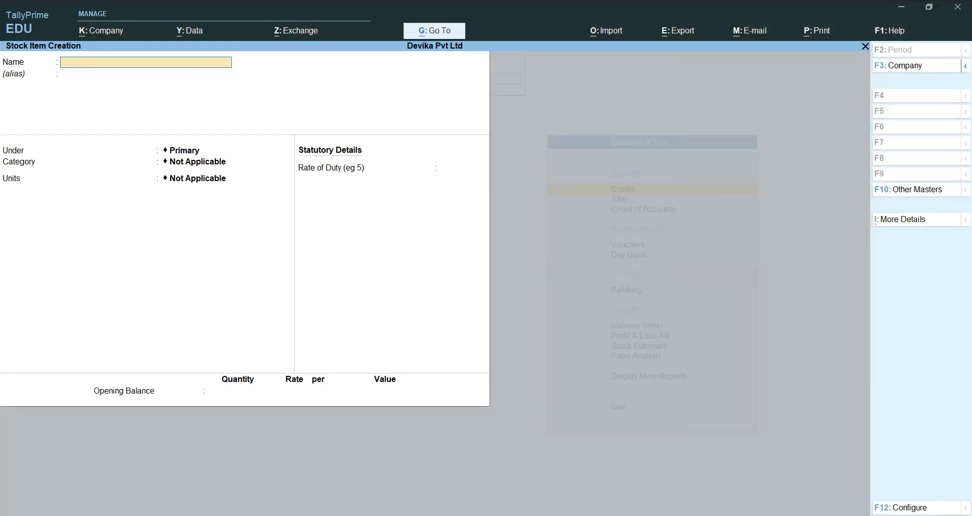
Name the next stock item Cotton Sarees, keeping it under Primary with category Not Applicable.
{"action": "key", "text": "alt+Tab"}
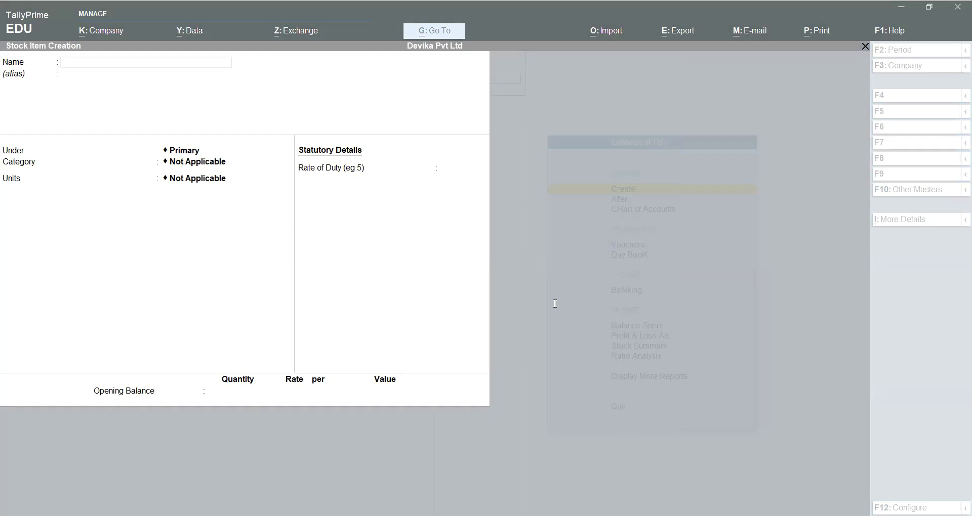
{"action": "left_click", "coordinate": [432, 350]}
{"action": "type", "text": "Cotton Sarees"}
{"action": "key", "text": "Return"}
Set the Cotton Sarees item's units to nos and save it without an opening balance.
{"action": "key", "text": "Return"}
{"action": "key", "text": "Return"}
{"action": "key", "text": "Return"}
{"action": "key", "text": "Down"}
{"action": "key", "text": "Down"}
{"action": "key", "text": "Down"}
{"action": "key", "text": "Return"}
{"action": "key", "text": "Return"}
{"action": "key", "text": "Return"}
{"action": "key", "text": "Return"}
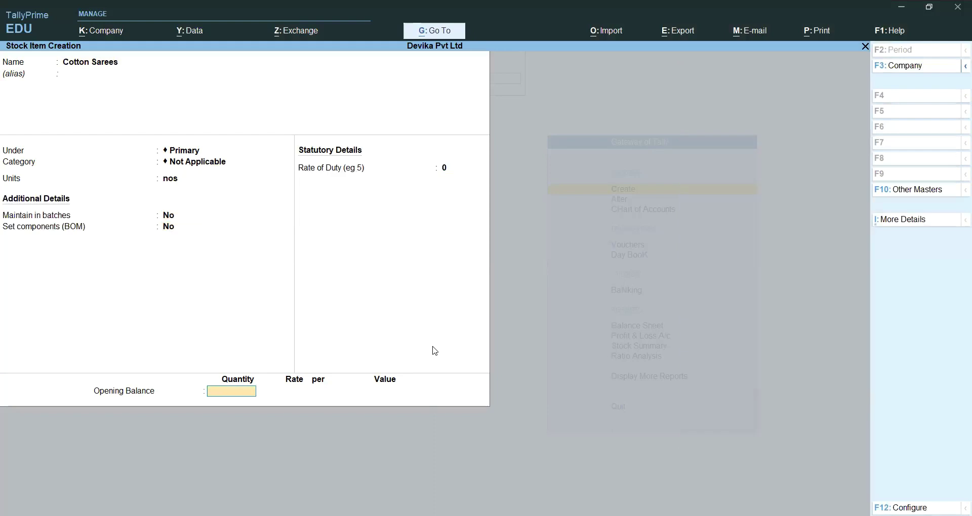
{"action": "key", "text": "Return"}
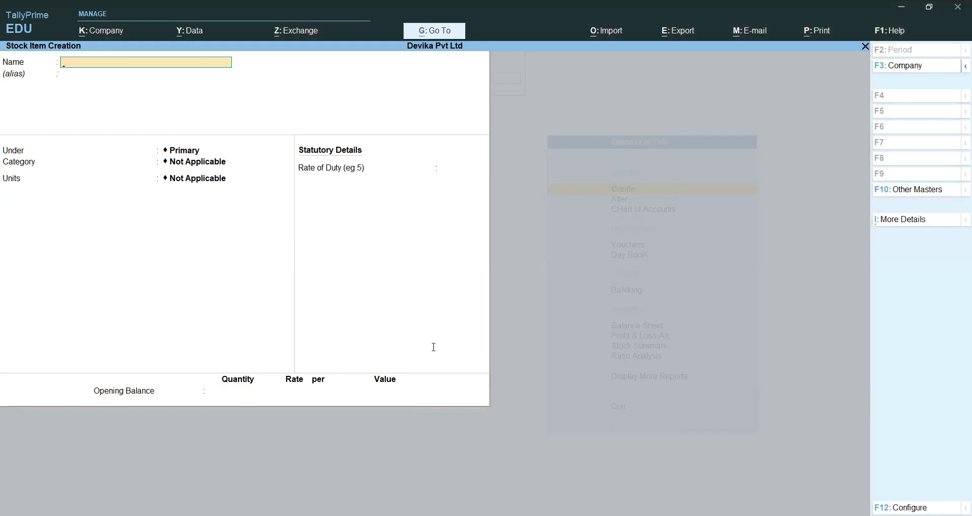
Name the next stock item Jeans, keeping it under Primary with category Not Applicable.
{"action": "key", "text": "alt+Tab"}
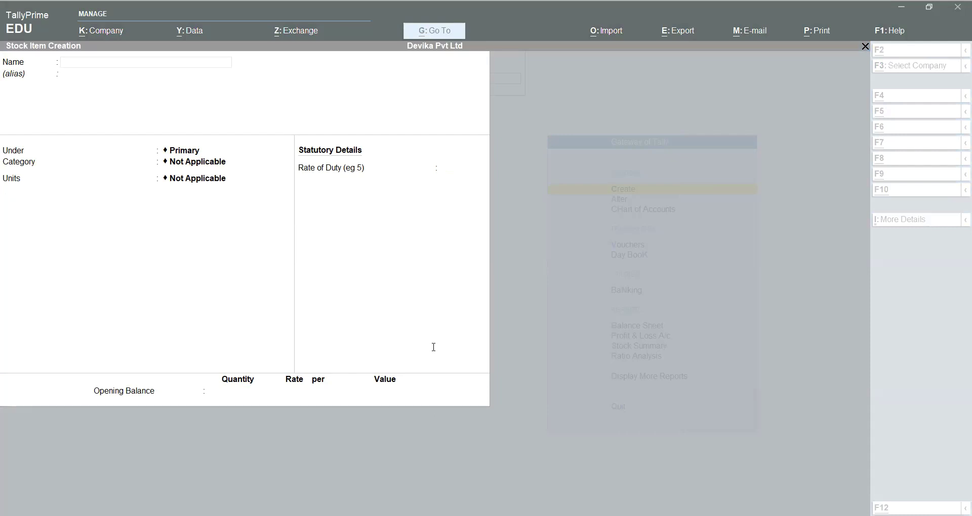
{"action": "left_click", "coordinate": [433, 348]}
{"action": "type", "text": "Jea"}
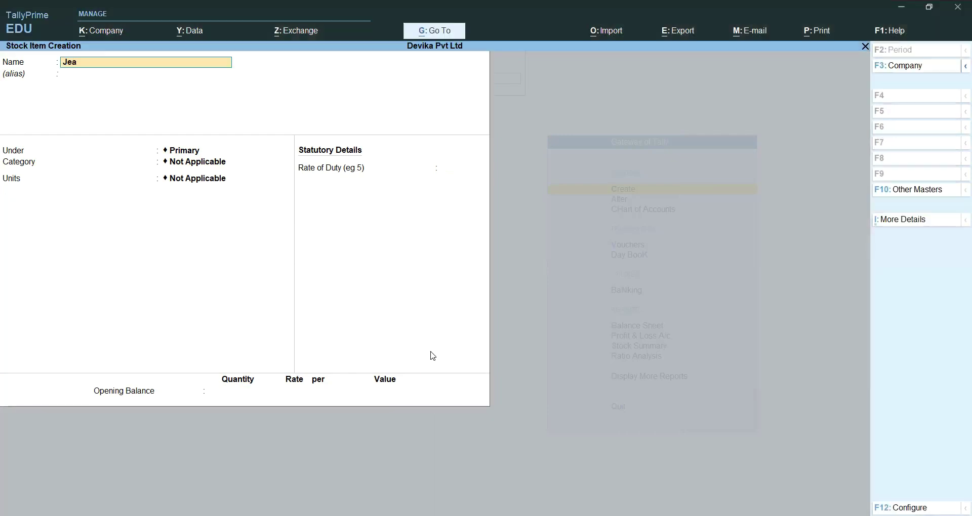
{"action": "type", "text": "ns"}
{"action": "key", "text": "Return"}
{"action": "key", "text": "Return"}
{"action": "key", "text": "Return"}
Set the Jeans item's units to nos and save it without an opening balance.
{"action": "key", "text": "Return"}
{"action": "key", "text": "Down"}
{"action": "key", "text": "Down"}
{"action": "key", "text": "Down"}
{"action": "key", "text": "Return"}
{"action": "key", "text": "Return"}
{"action": "key", "text": "Return"}
{"action": "key", "text": "Return"}
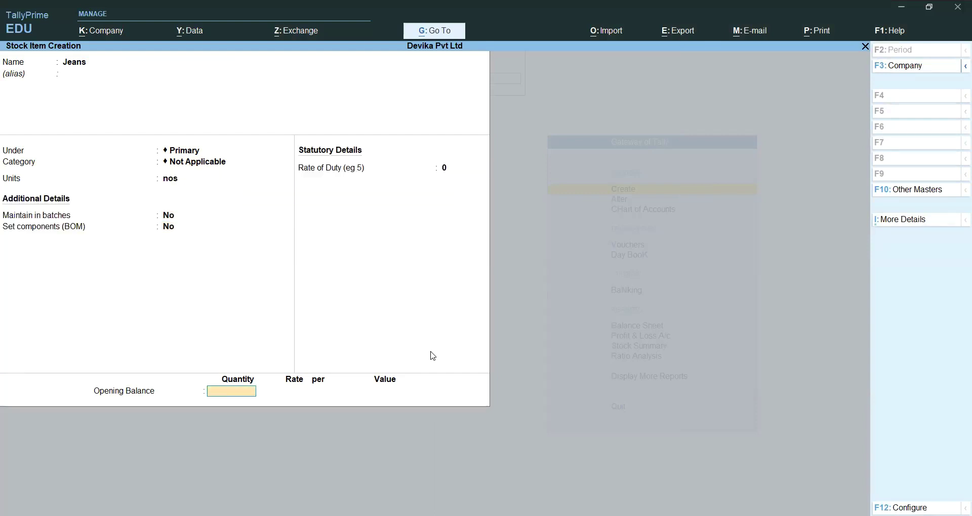
{"action": "key", "text": "Return"}
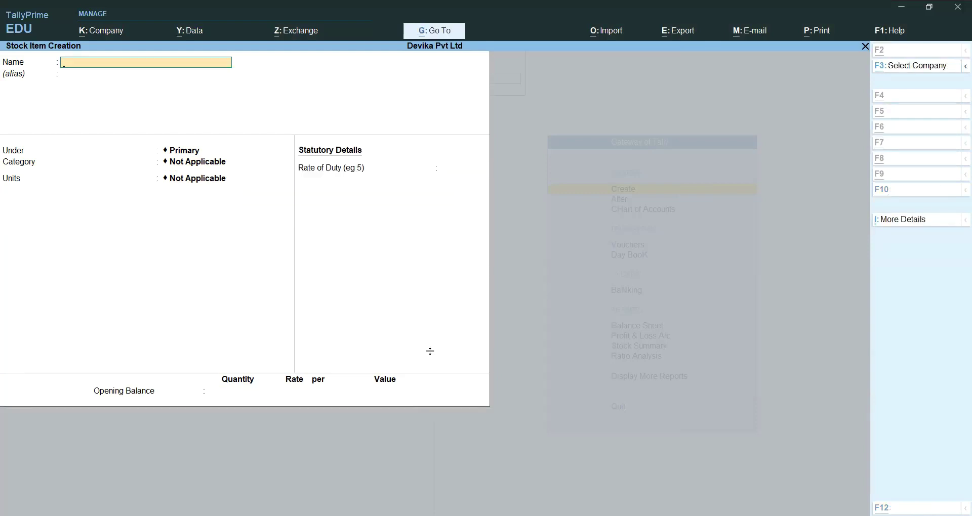
Name the next stock item Sarees, keeping the default group and category.
{"action": "key", "text": "Escape"}
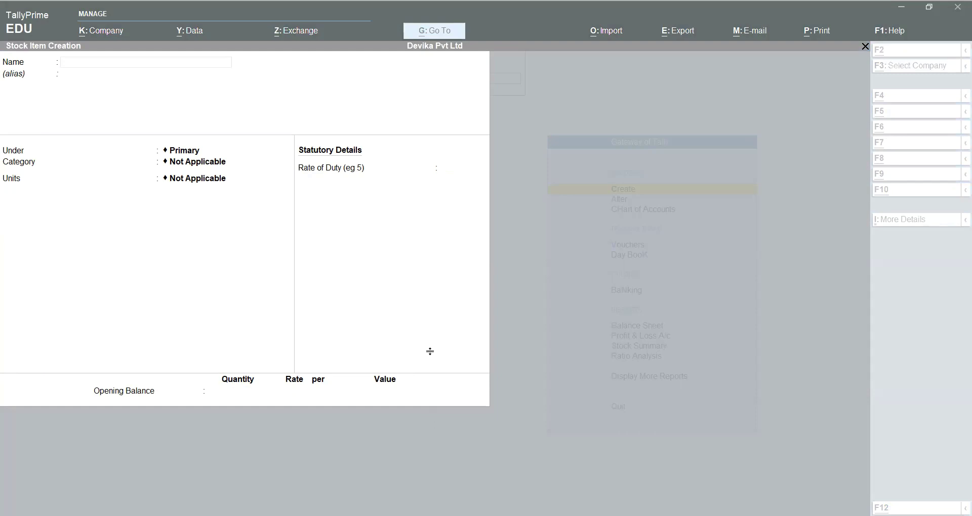
{"action": "left_click", "coordinate": [430, 351]}
{"action": "type", "text": "Sarrees"}
{"action": "key", "text": "Return"}
Set the Sarees item's units to nos, save it and leave stock item creation.
{"action": "key", "text": "Return"}
{"action": "key", "text": "Return"}
{"action": "key", "text": "Down"}
{"action": "key", "text": "Down"}
{"action": "key", "text": "Down"}
{"action": "key", "text": "Return"}
{"action": "key", "text": "Return"}
{"action": "key", "text": "Return"}
{"action": "key", "text": "Return"}
{"action": "key", "text": "Return"}
{"action": "key", "text": "Escape"}
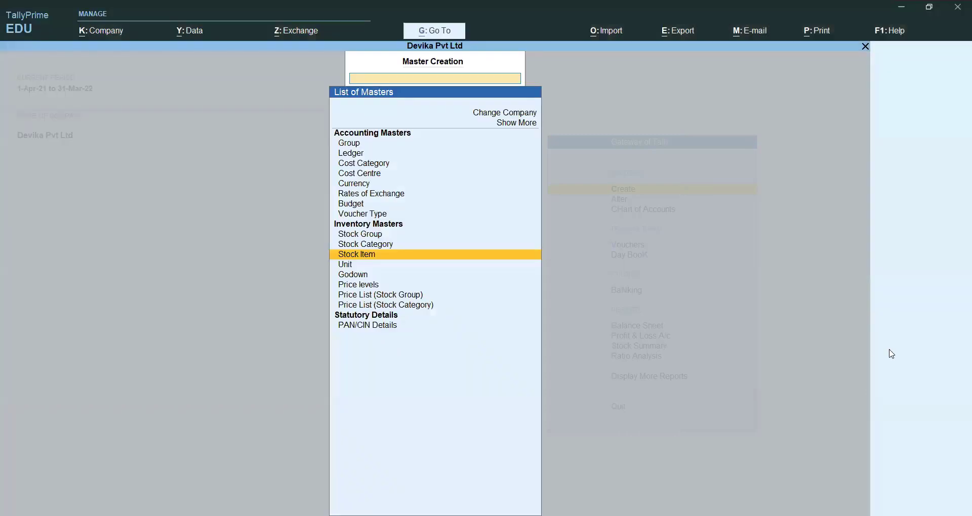
Start creating company price levels and enter Whole Seller as the first level.
{"action": "key", "text": "Escape"}
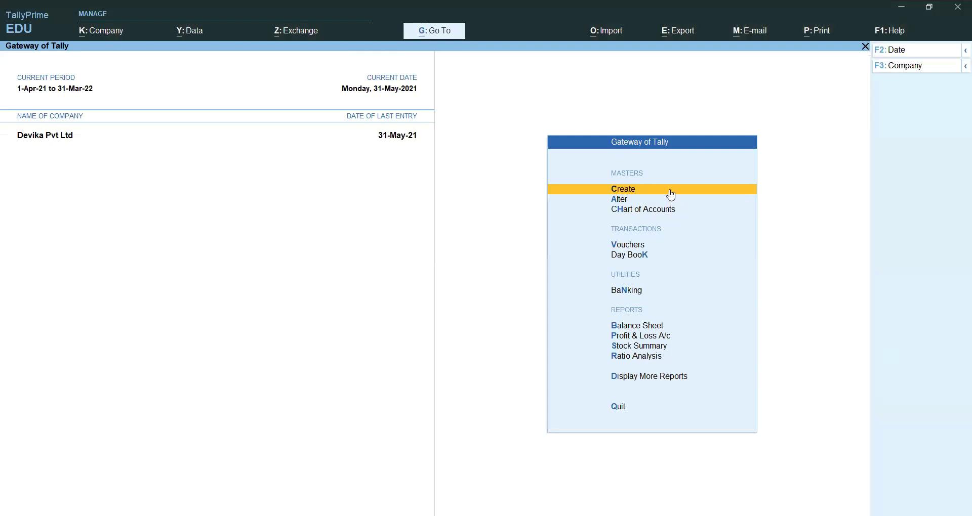
{"action": "key", "text": "Return"}
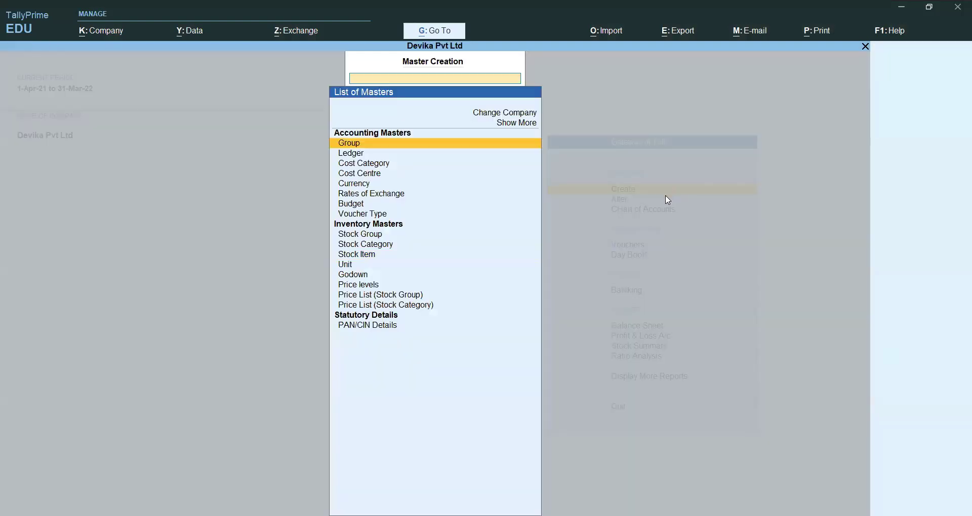
{"action": "left_click", "coordinate": [353, 286]}
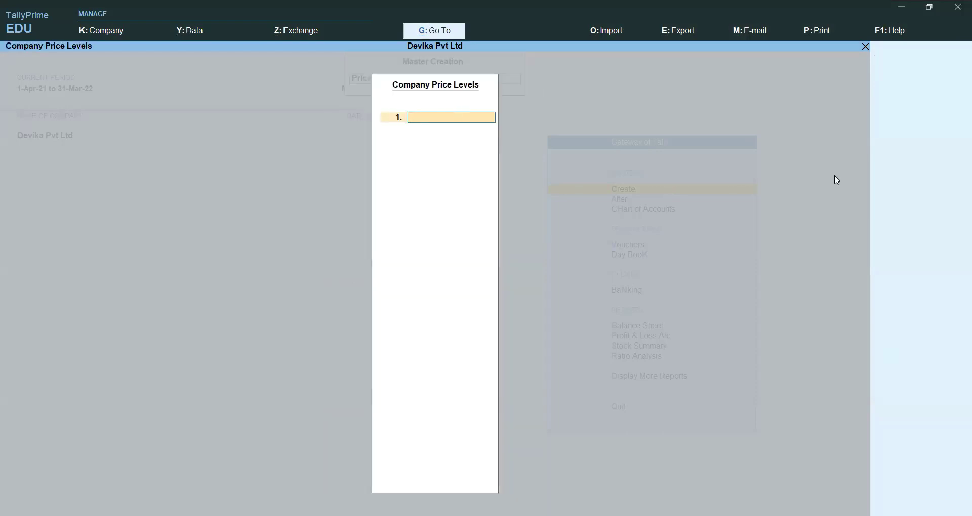
{"action": "key", "text": "Escape"}
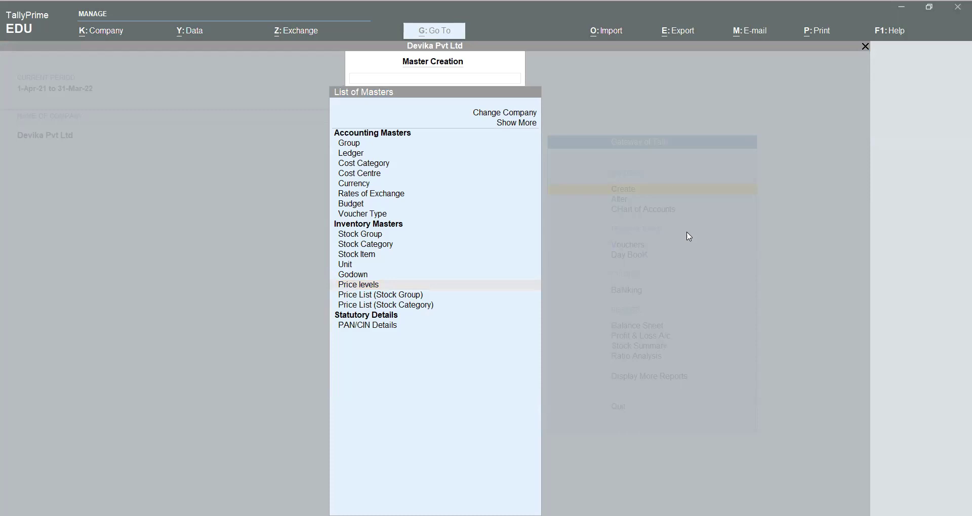
{"action": "left_click", "coordinate": [621, 228]}
{"action": "key", "text": "Return"}
{"action": "type", "text": "Whol"}
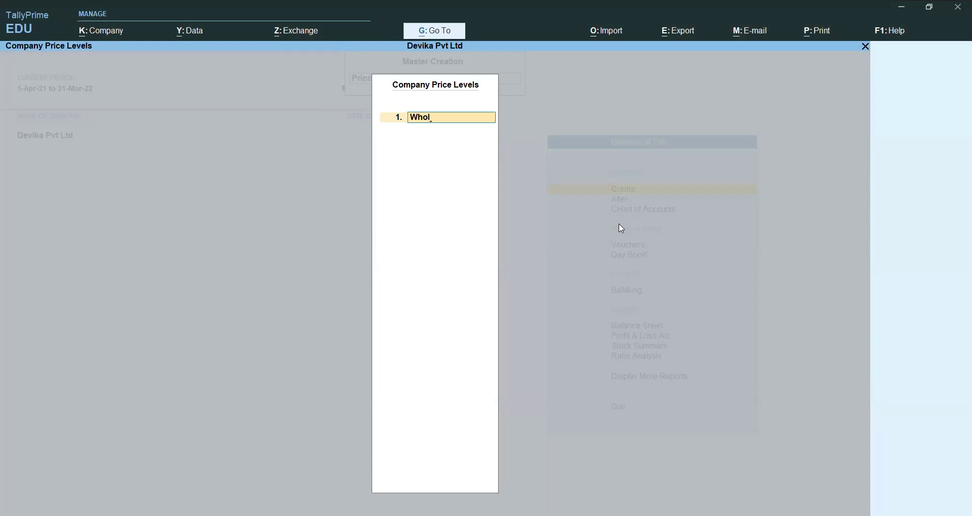
{"action": "left_click", "coordinate": [621, 229]}
{"action": "type", "text": "hole Seller"}
{"action": "key", "text": "Return"}
Add Dealer, Retailes and Customers as further company price levels and save the list.
{"action": "type", "text": "Dealer"}
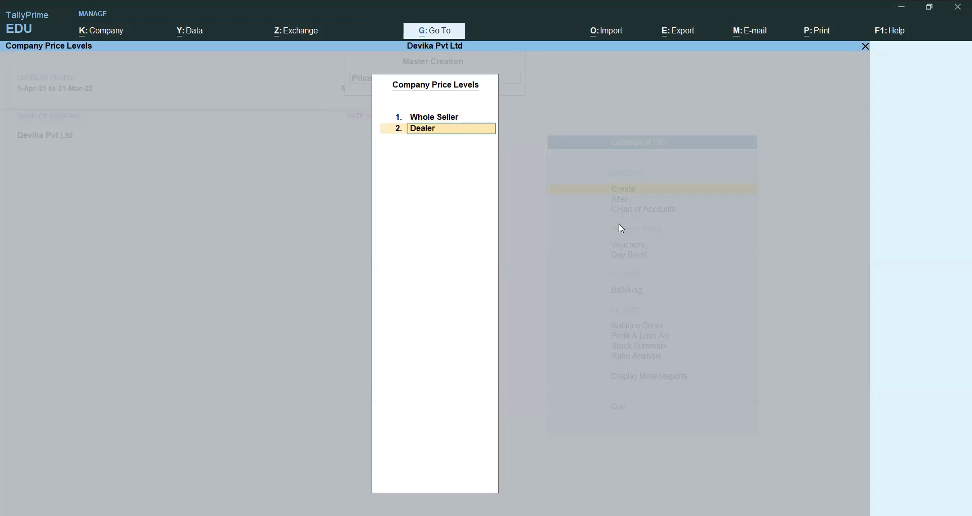
{"action": "key", "text": "Return"}
{"action": "type", "text": "Retailes"}
{"action": "key", "text": "Return"}
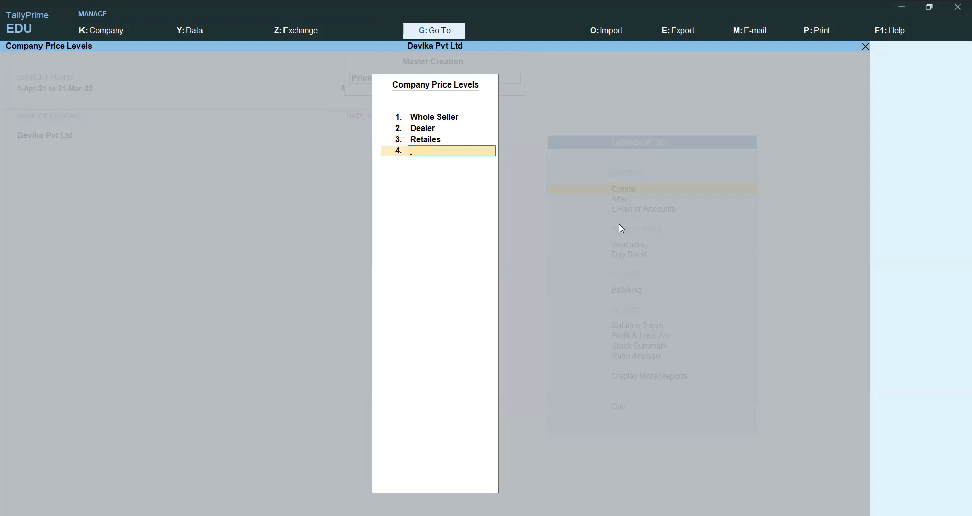
{"action": "type", "text": "Customers"}
{"action": "key", "text": "Return"}
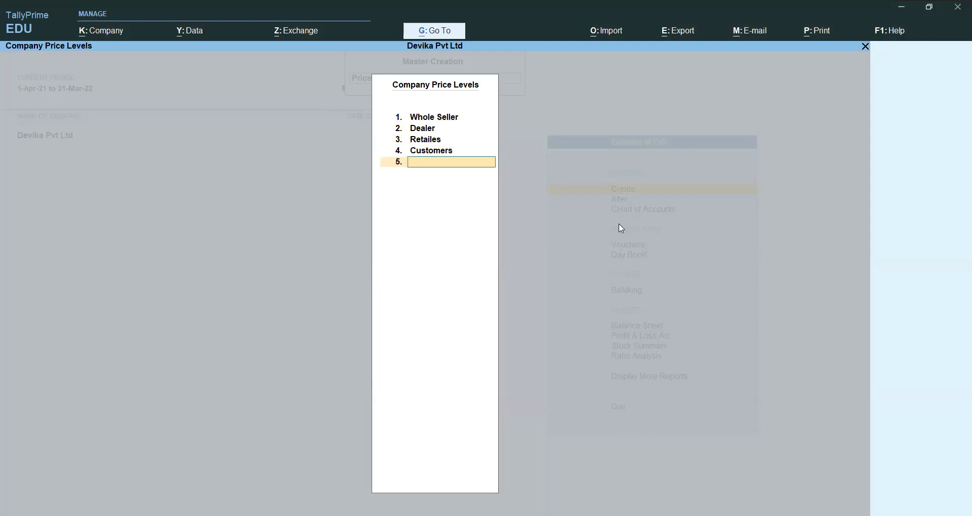
{"action": "key", "text": "Return"}
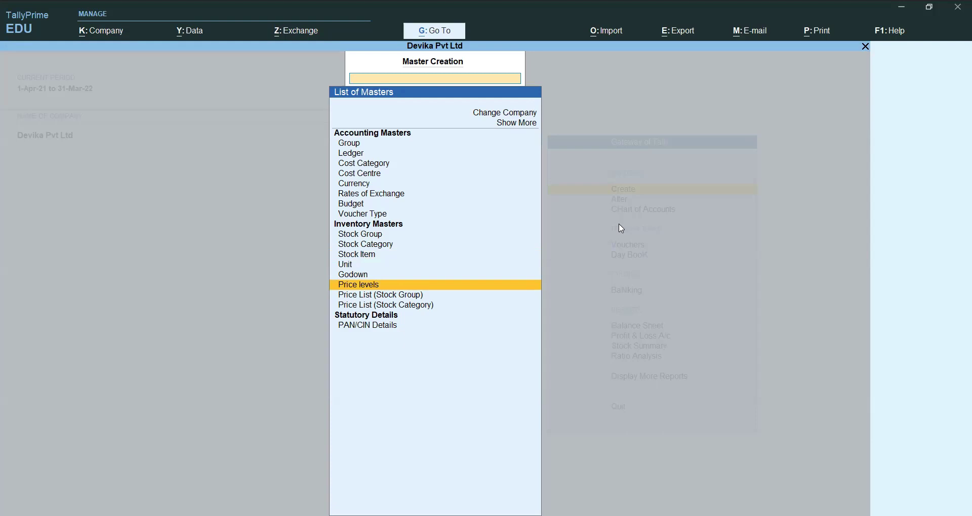
Start a stock group price list for Cloths at the Whole Seller price level.
{"action": "key", "text": "Down"}
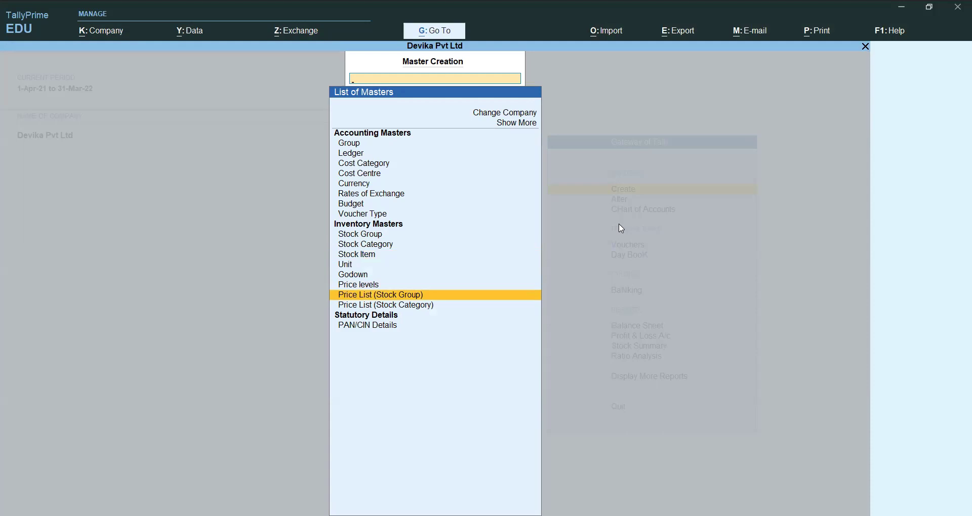
{"action": "key", "text": "Return"}
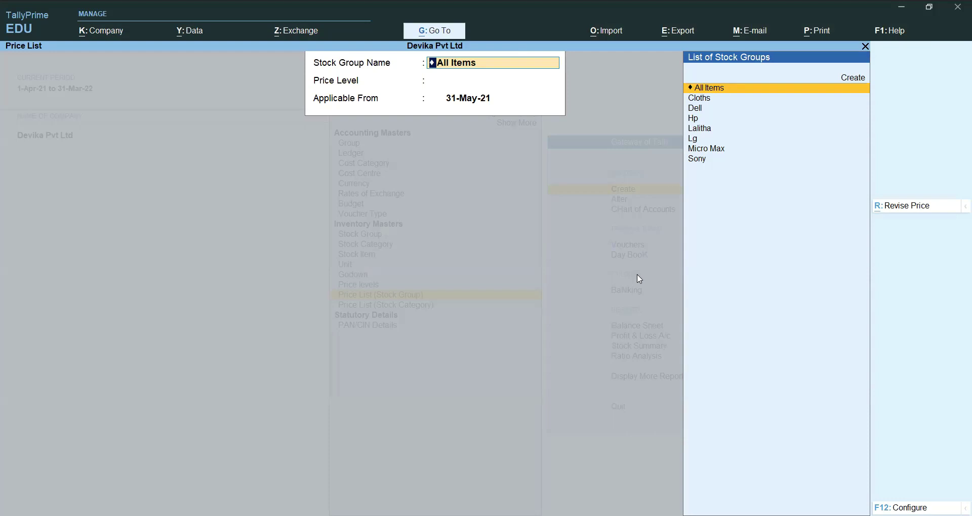
{"action": "key", "text": "Down"}
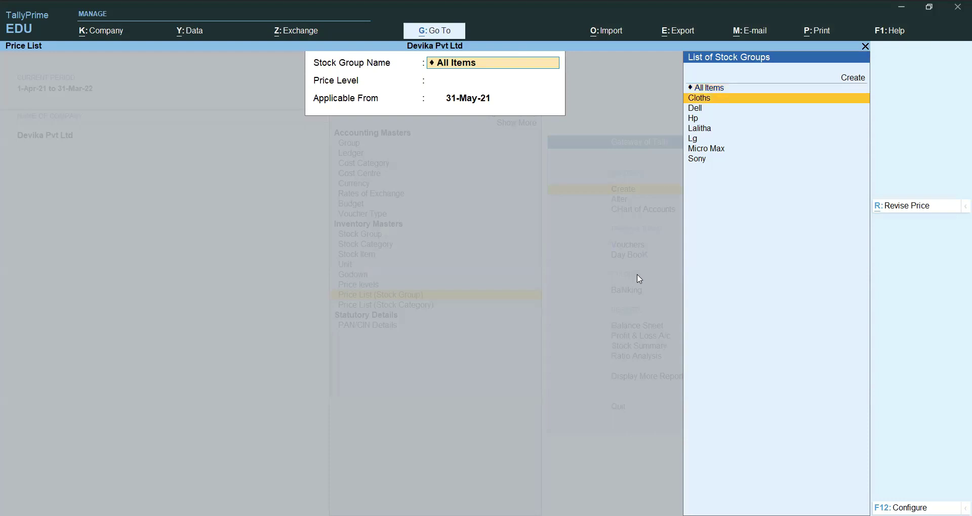
{"action": "key", "text": "Return"}
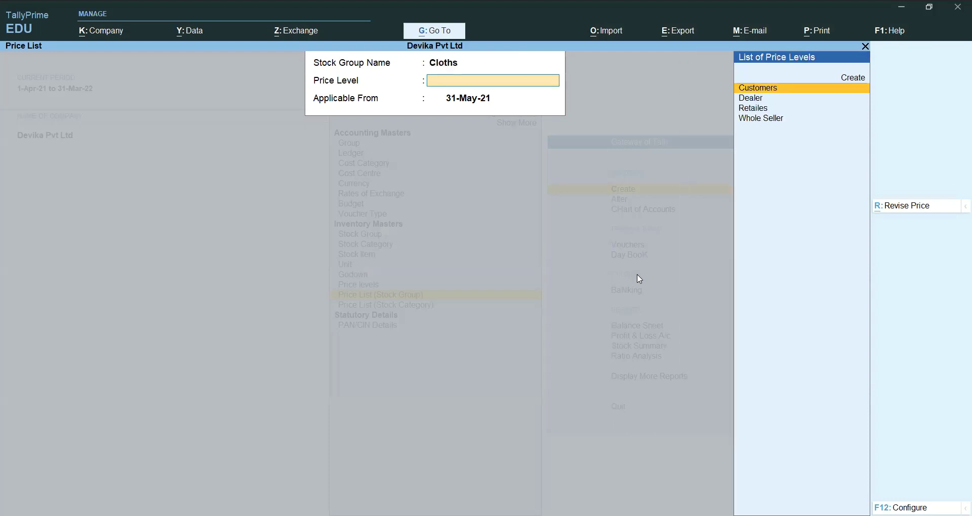
{"action": "key", "text": "Down"}
{"action": "key", "text": "Down"}
{"action": "key", "text": "Down"}
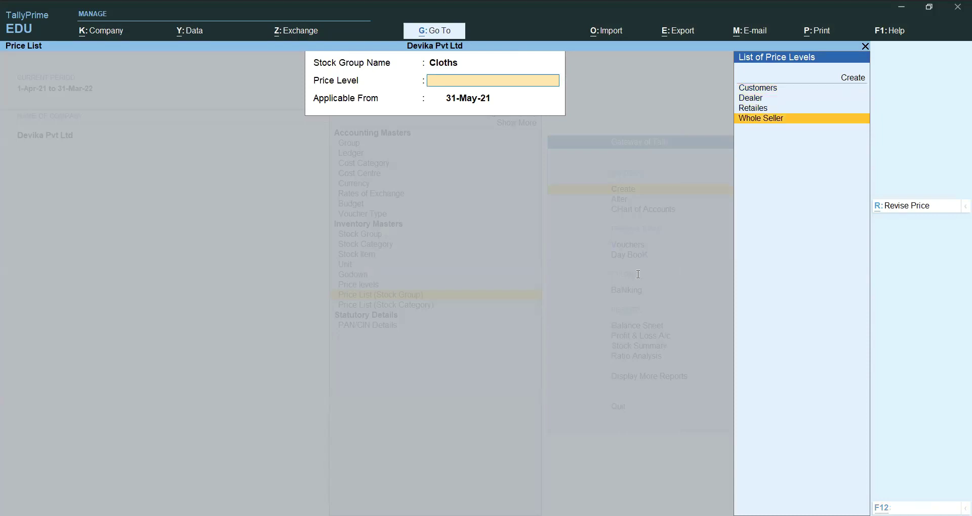
{"action": "key", "text": "alt+Tab"}
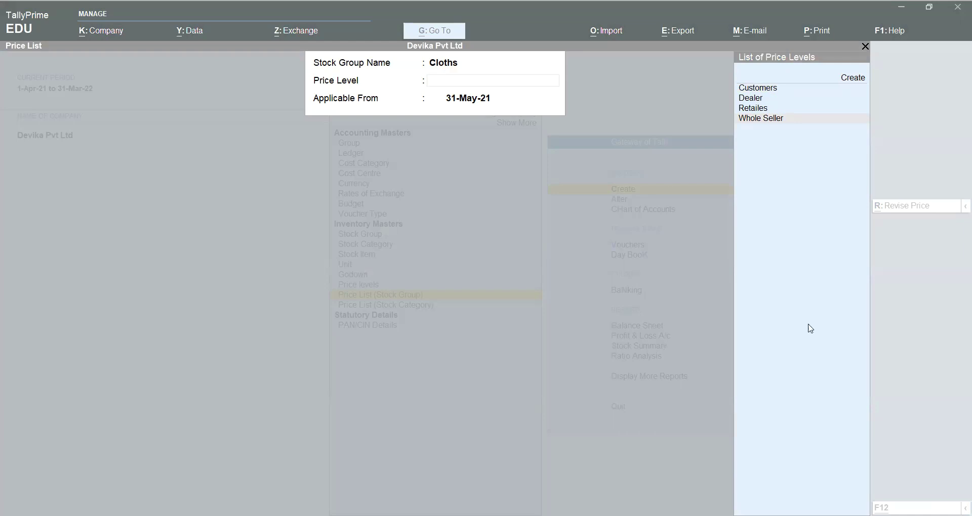
{"action": "key", "text": "Return"}
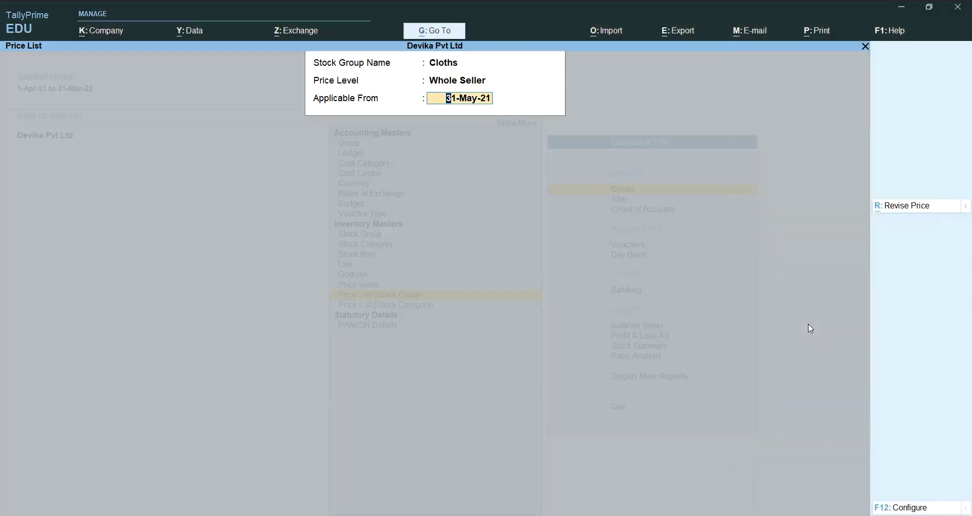
Set the price list's applicable date to 1-4-2021 and leave it without entering any items.
{"action": "type", "text": "1-4-2021"}
{"action": "key", "text": "Return"}
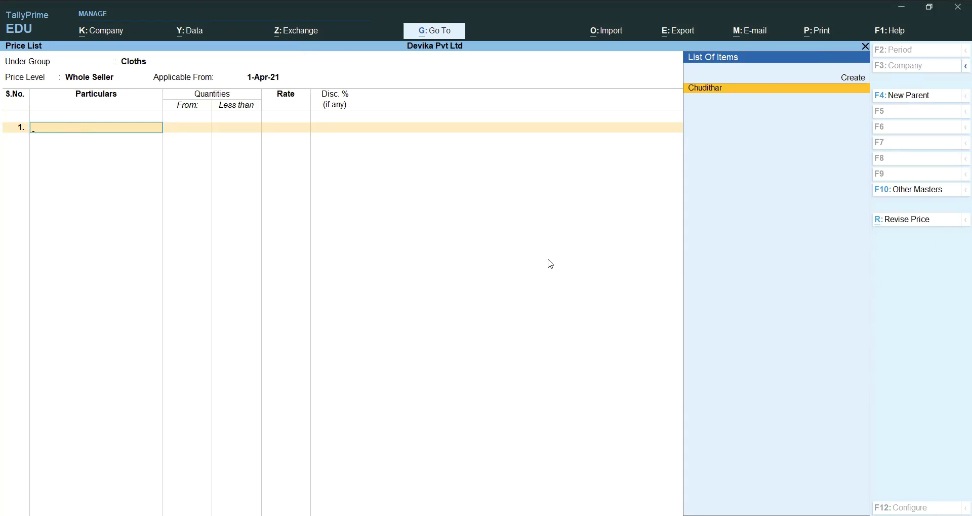
{"action": "key", "text": "Escape"}
{"action": "key", "text": "Return"}
{"action": "key", "text": "Escape"}
{"action": "key", "text": "Escape"}
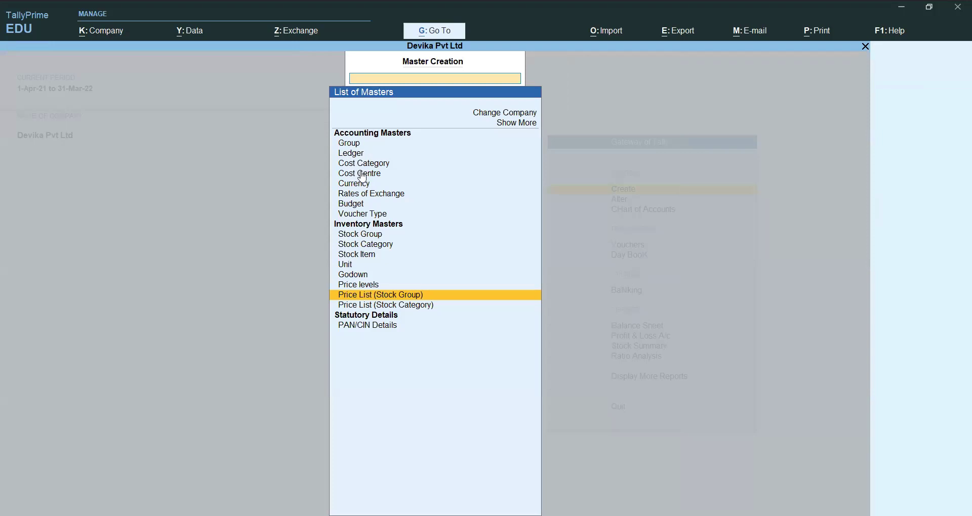
{"action": "key", "text": "Escape"}
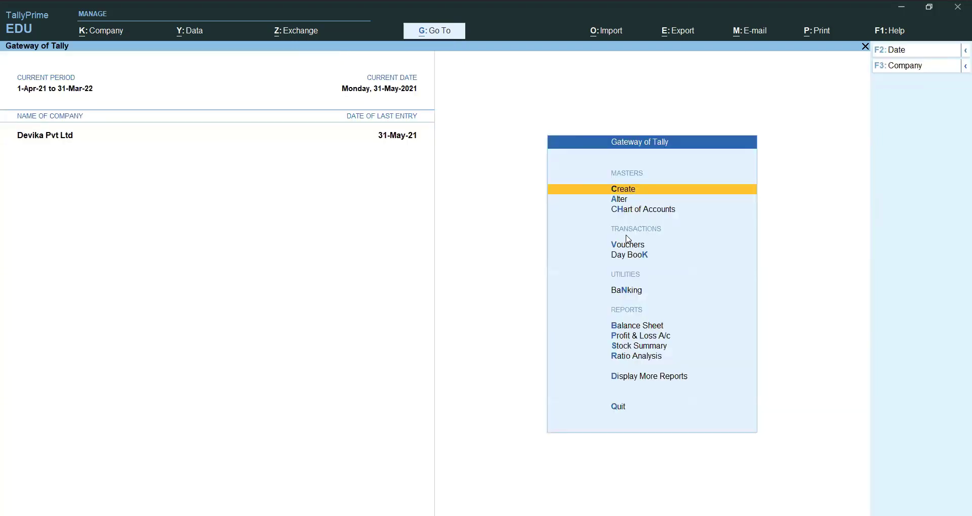
Open the Cotton Sarees stock item for alteration.
{"action": "key", "text": "Down"}
{"action": "key", "text": "Return"}
{"action": "key", "text": "Down"}
{"action": "key", "text": "Down"}
{"action": "key", "text": "Down"}
{"action": "key", "text": "Down"}
{"action": "key", "text": "Down"}
{"action": "key", "text": "Down"}
{"action": "key", "text": "Down"}
{"action": "key", "text": "Down"}
{"action": "key", "text": "Down"}
{"action": "key", "text": "Down"}
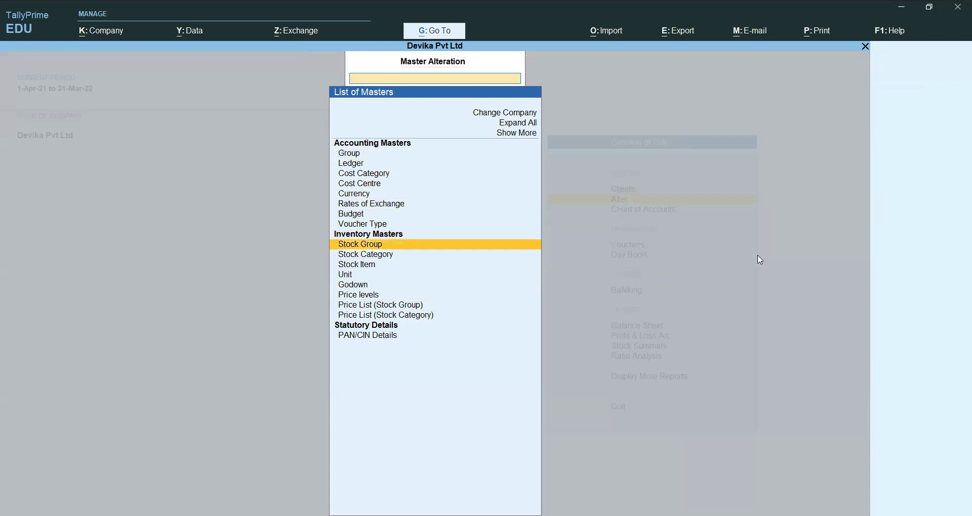
{"action": "key", "text": "Return"}
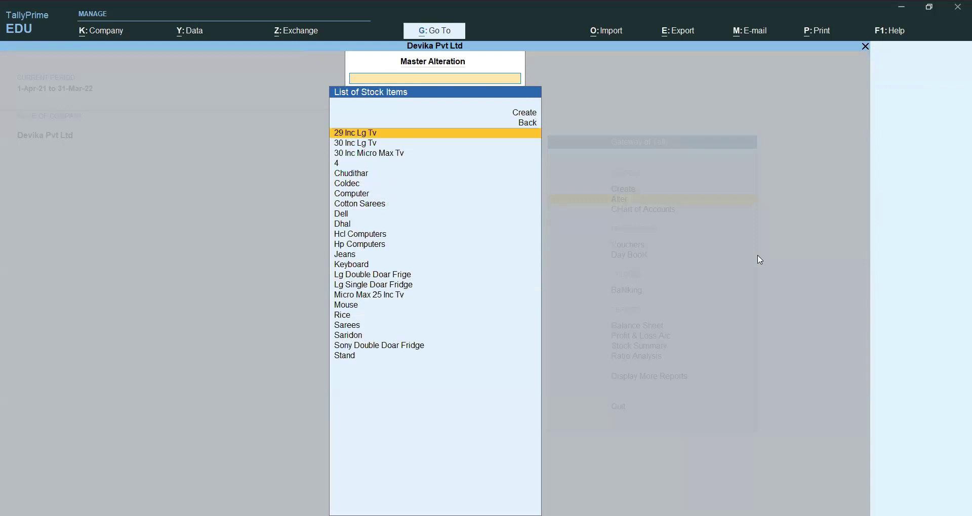
{"action": "type", "text": "s"}
{"action": "key", "text": "Up"}
{"action": "key", "text": "Up"}
{"action": "key", "text": "Up"}
{"action": "key", "text": "Up"}
{"action": "key", "text": "Up"}
{"action": "key", "text": "Up"}
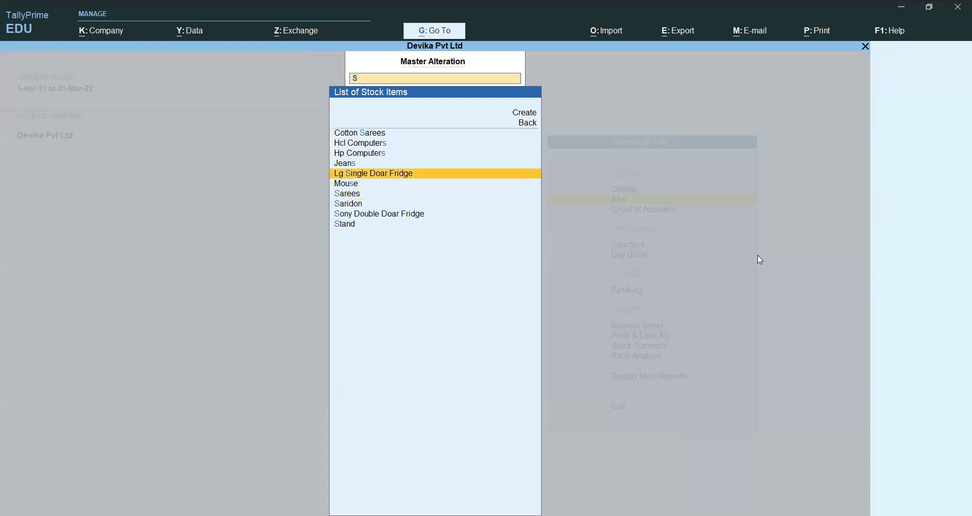
{"action": "key", "text": "Return"}
{"action": "key", "text": "Return"}
{"action": "key", "text": "Return"}
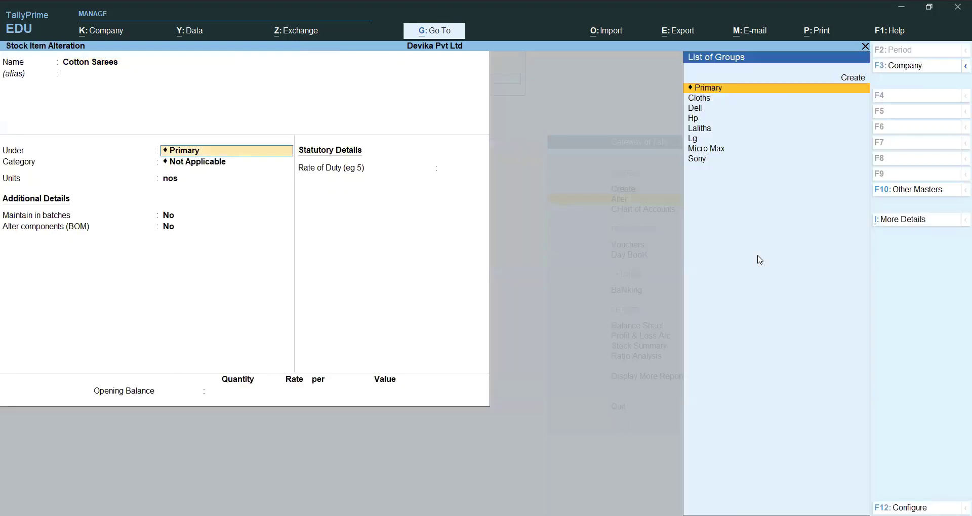
Place Cotton Sarees under the Cloths stock group and save the item.
{"action": "key", "text": "Down"}
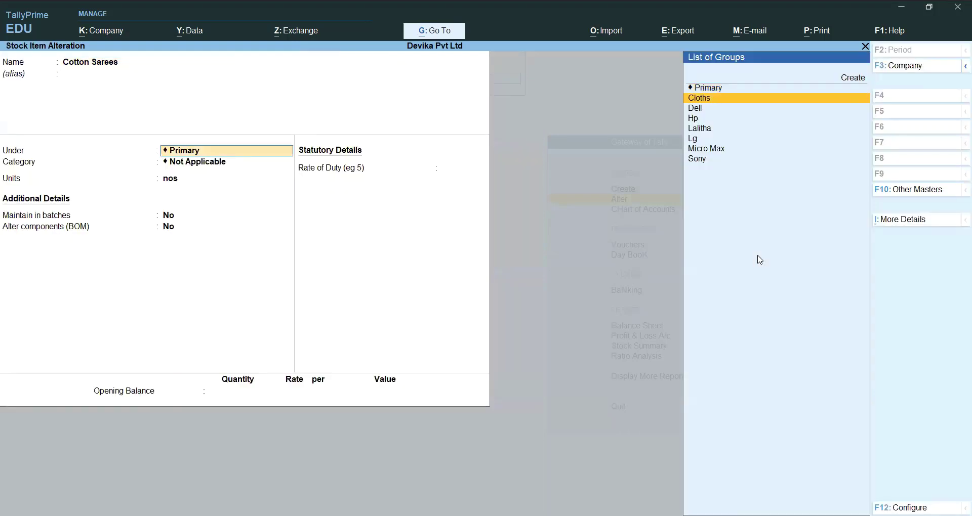
{"action": "key", "text": "Return"}
{"action": "key", "text": "Return"}
{"action": "key", "text": "Return"}
{"action": "key", "text": "Return"}
{"action": "key", "text": "Return"}
{"action": "key", "text": "Return"}
{"action": "key", "text": "Return"}
{"action": "key", "text": "Return"}
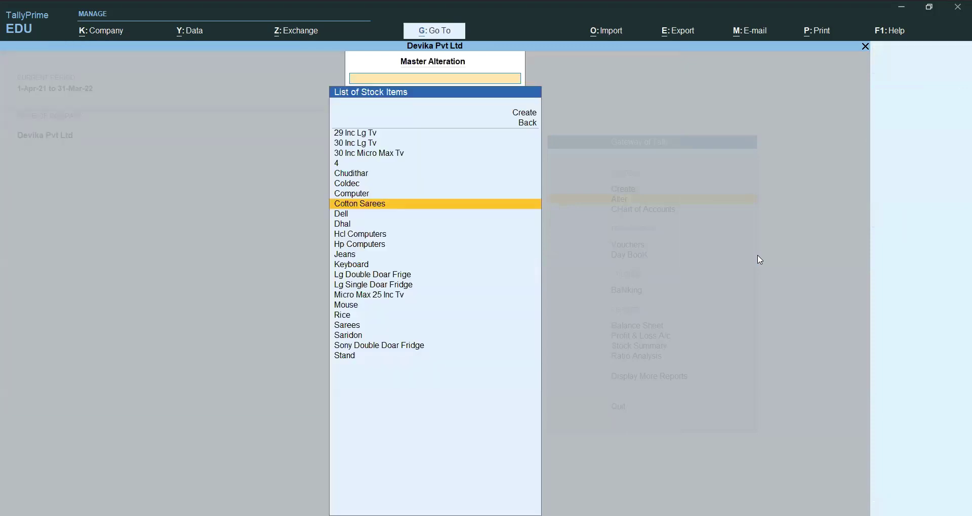
Alter the Sarees stock item to be under the Cloths group and save it.
{"action": "type", "text": "Sa"}
{"action": "key", "text": "Down"}
{"action": "key", "text": "Up"}
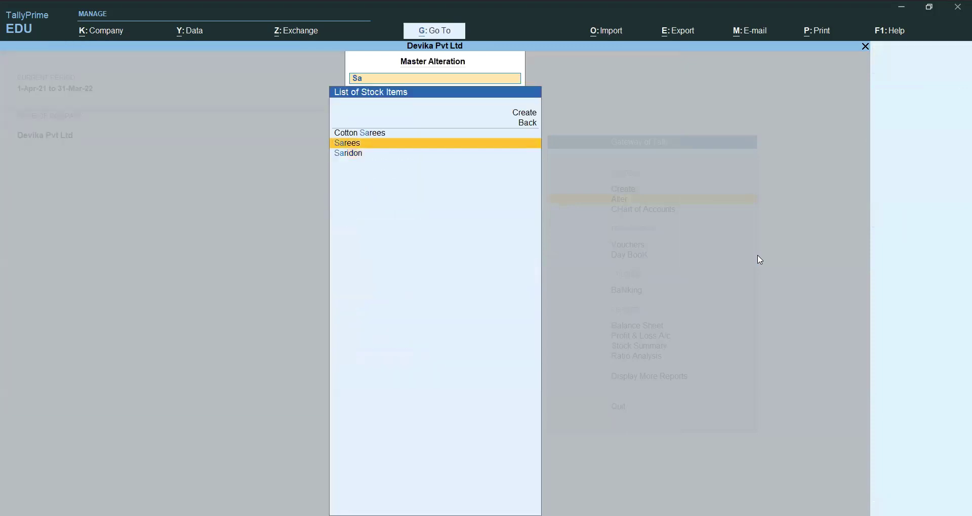
{"action": "key", "text": "Return"}
{"action": "key", "text": "Return"}
{"action": "key", "text": "Return"}
{"action": "key", "text": "Down"}
{"action": "key", "text": "Return"}
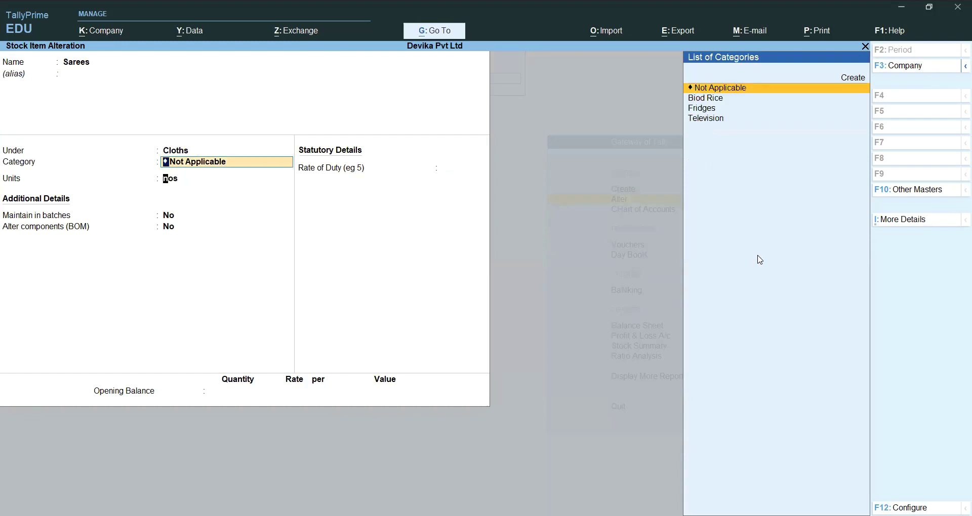
{"action": "key", "text": "Return"}
{"action": "key", "text": "Return"}
{"action": "key", "text": "Return"}
{"action": "key", "text": "Return"}
{"action": "key", "text": "Return"}
{"action": "key", "text": "Return"}
{"action": "key", "text": "Return"}
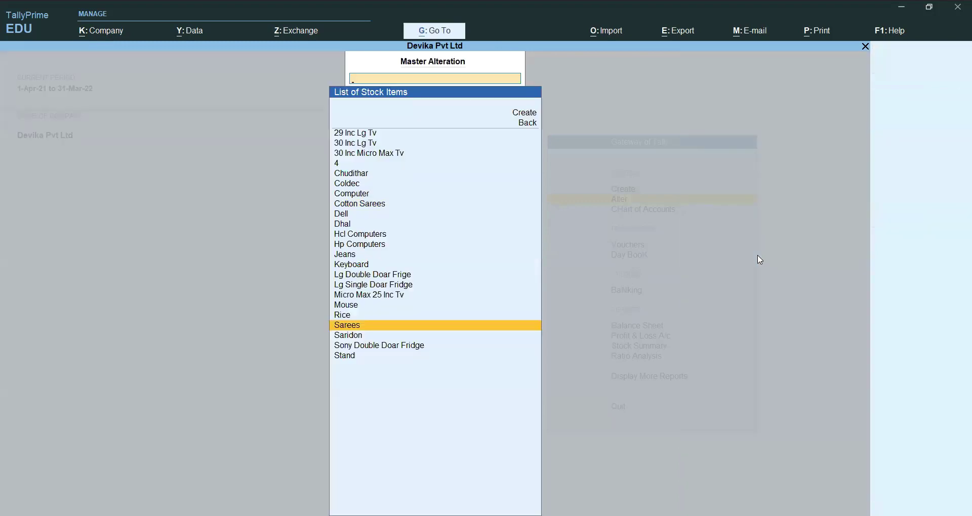
Alter the Jeans stock item to be under the Cloths group, save it and leave master alteration.
{"action": "type", "text": "Je"}
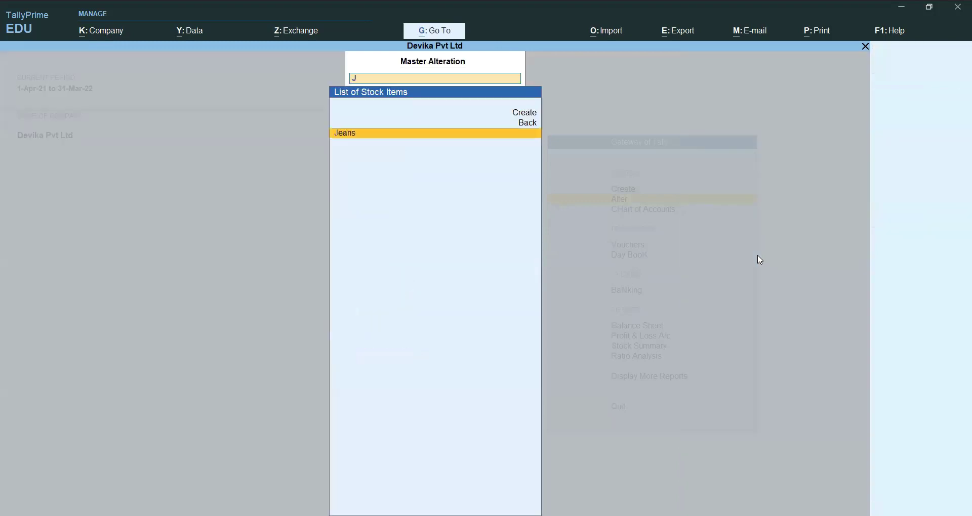
{"action": "key", "text": "Return"}
{"action": "key", "text": "Return"}
{"action": "key", "text": "Return"}
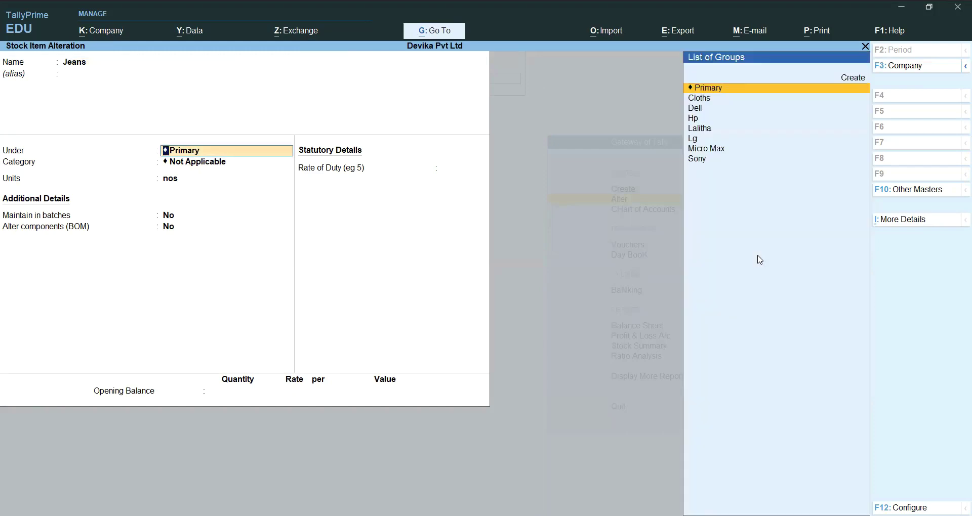
{"action": "key", "text": "Down"}
{"action": "key", "text": "Return"}
{"action": "key", "text": "Return"}
{"action": "key", "text": "Return"}
{"action": "key", "text": "Return"}
{"action": "key", "text": "Return"}
{"action": "key", "text": "Return"}
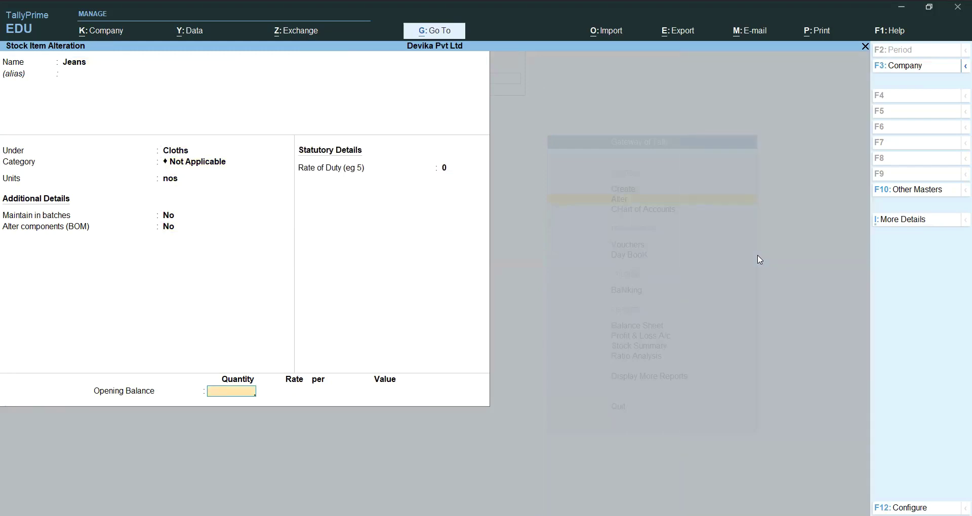
{"action": "key", "text": "Return"}
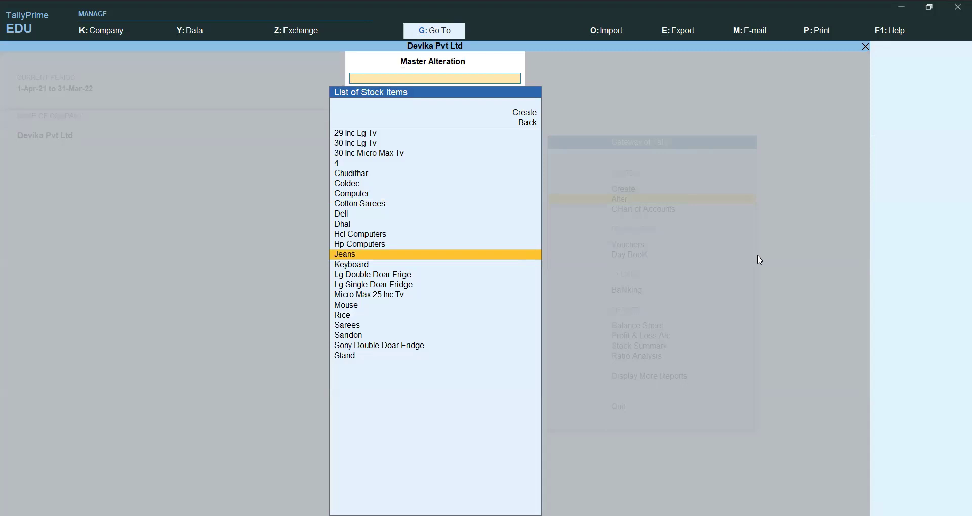
{"action": "key", "text": "Escape"}
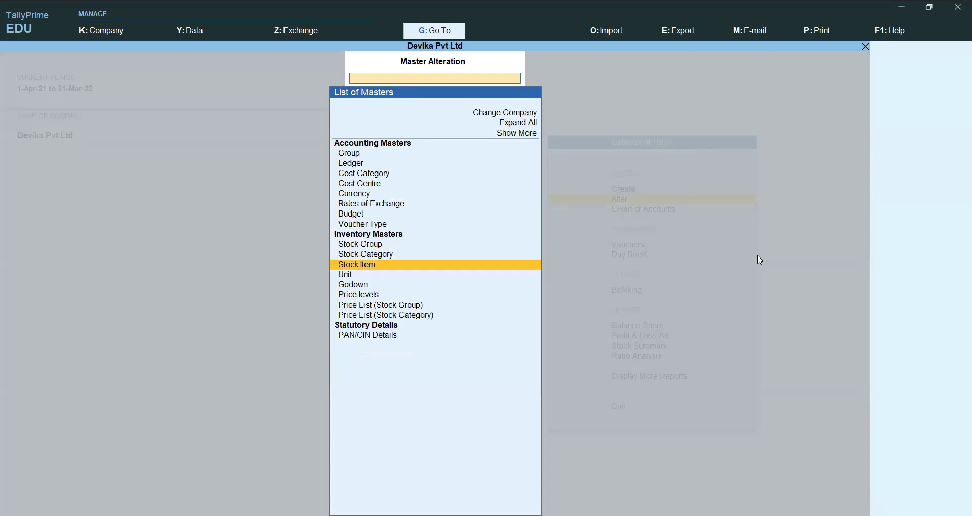
{"action": "key", "text": "Escape"}
Open the creation of a price list by stock group.
{"action": "key", "text": "Up"}
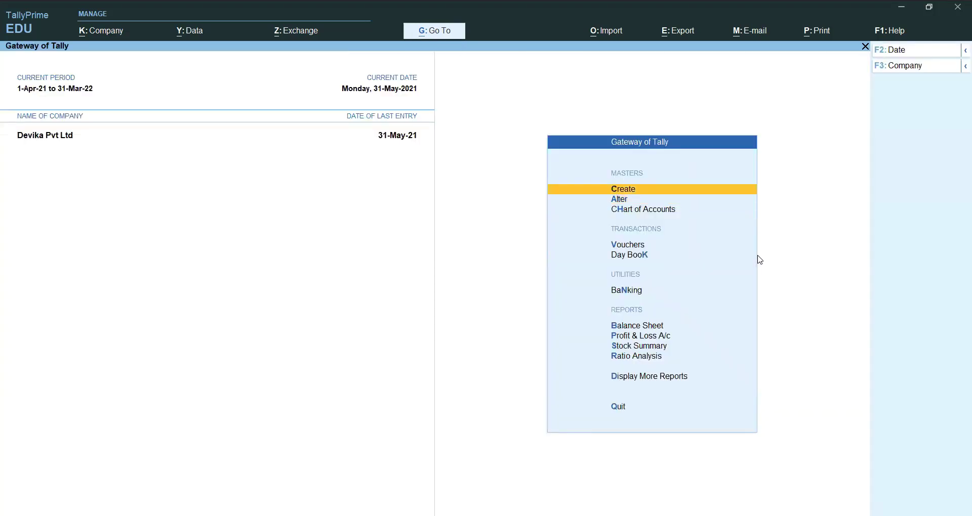
{"action": "key", "text": "Return"}
{"action": "key", "text": "Down"}
{"action": "key", "text": "Down"}
{"action": "key", "text": "Down"}
{"action": "key", "text": "Down"}
{"action": "key", "text": "Down"}
{"action": "key", "text": "Down"}
{"action": "key", "text": "Down"}
{"action": "key", "text": "Down"}
{"action": "key", "text": "Down"}
{"action": "key", "text": "Down"}
{"action": "key", "text": "Down"}
{"action": "key", "text": "Down"}
{"action": "key", "text": "Down"}
{"action": "key", "text": "Down"}
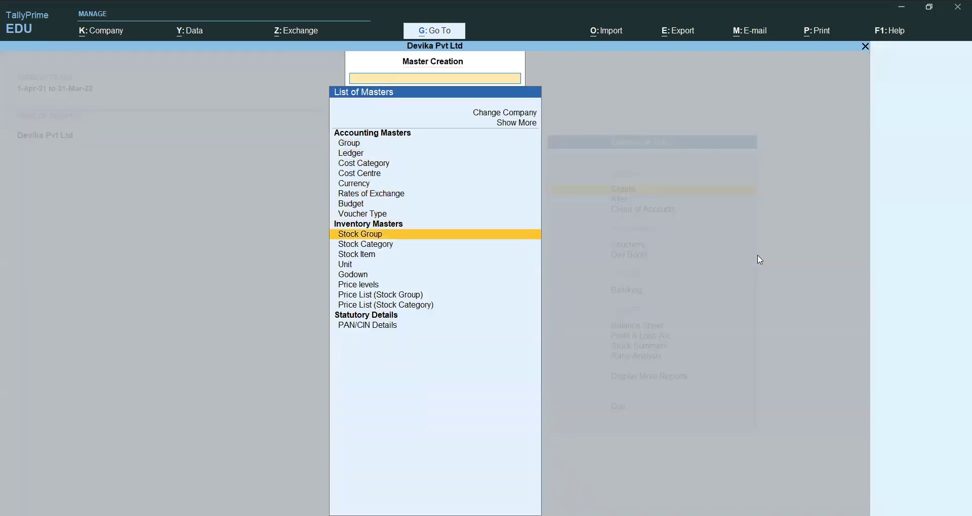
{"action": "key", "text": "Return"}
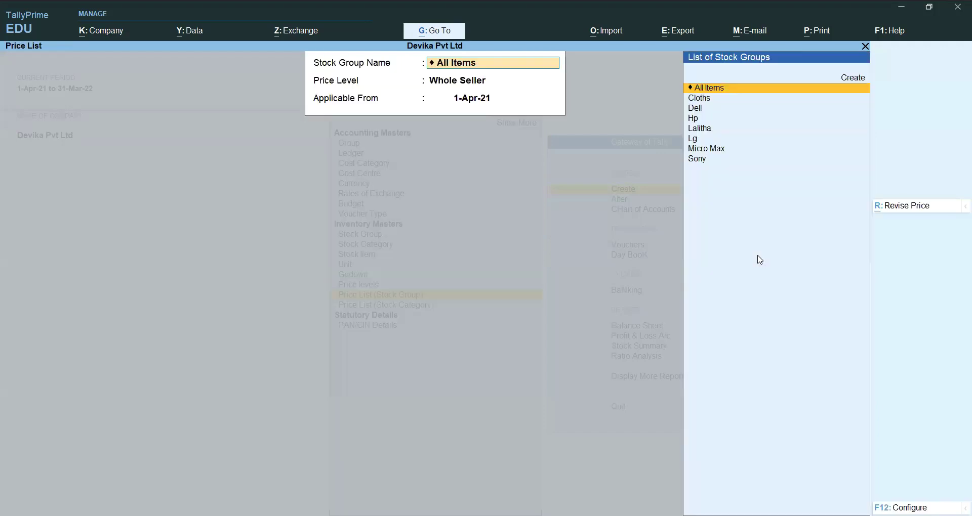
Set the price list to All Items at the Whole Seller price level, applicable from 1-Apr-21.
{"action": "key", "text": "Return"}
{"action": "key", "text": "Return"}
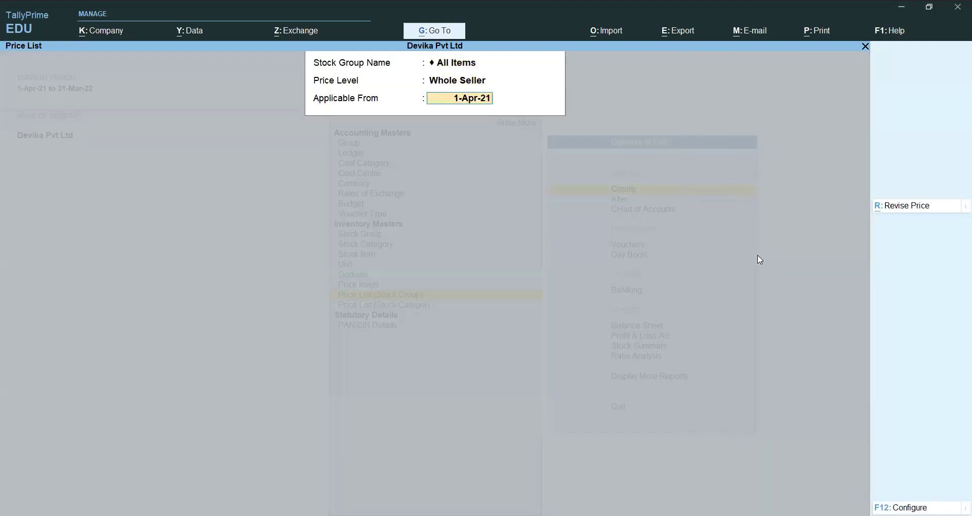
{"action": "key", "text": "Return"}
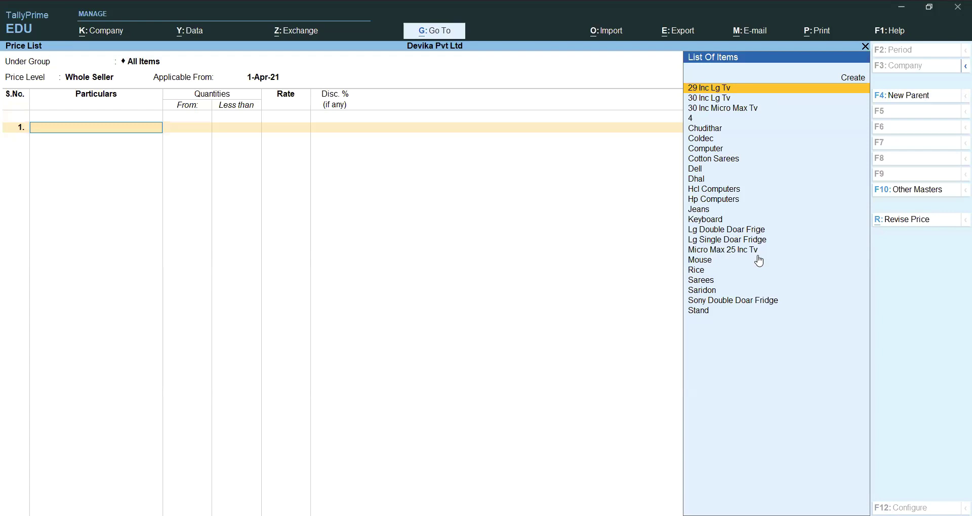
Add Chudithar as the first price list item with a quantity slab of less than 51 nos.
{"action": "key", "text": "Down"}
{"action": "key", "text": "Down"}
{"action": "key", "text": "Down"}
{"action": "key", "text": "Down"}
{"action": "key", "text": "Down"}
{"action": "key", "text": "Down"}
{"action": "key", "text": "Down"}
{"action": "key", "text": "Down"}
{"action": "key", "text": "Up"}
{"action": "key", "text": "Up"}
{"action": "key", "text": "Up"}
{"action": "key", "text": "Up"}
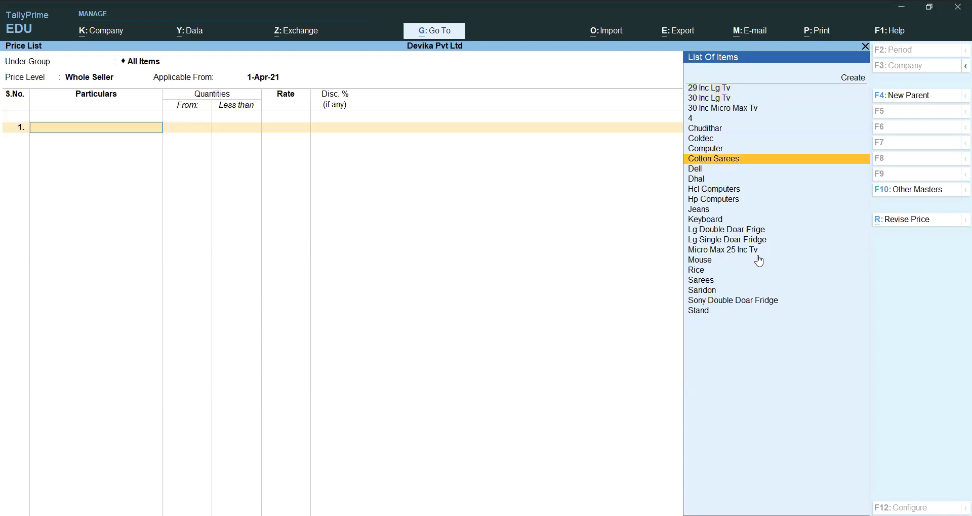
{"action": "key", "text": "Return"}
{"action": "type", "text": "51"}
{"action": "key", "text": "Return"}
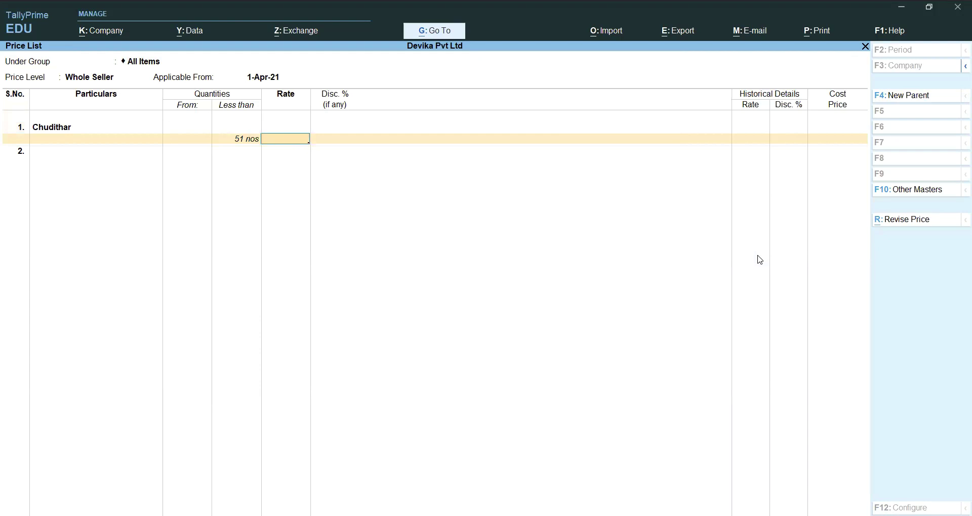
Set the rate of Chudithar's first slab to 350 per nos without a discount.
{"action": "key", "text": "alt"}
{"action": "key", "text": "alt+Tab"}
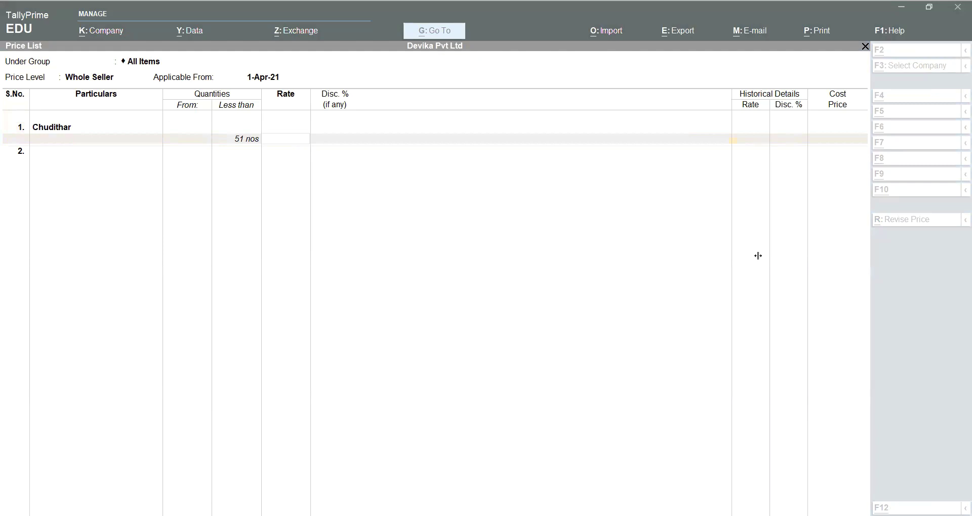
{"action": "left_click", "coordinate": [426, 284]}
{"action": "type", "text": "35"}
{"action": "type", "text": "0"}
{"action": "key", "text": "BackSpace"}
{"action": "type", "text": "0"}
{"action": "key", "text": "Return"}
Define Chudithar's second slab as less than 101 nos at a rate of 340 with a 2% discount.
{"action": "key", "text": "Return"}
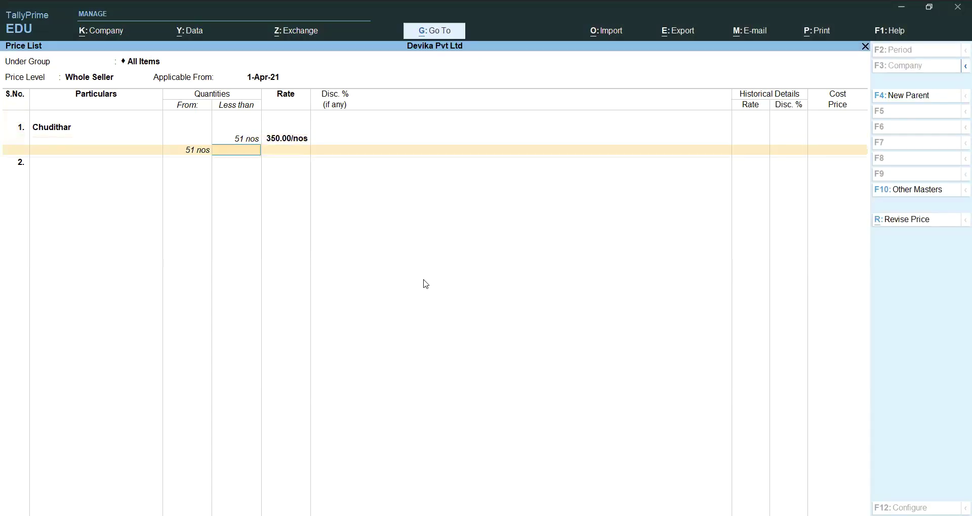
{"action": "type", "text": "101"}
{"action": "key", "text": "Return"}
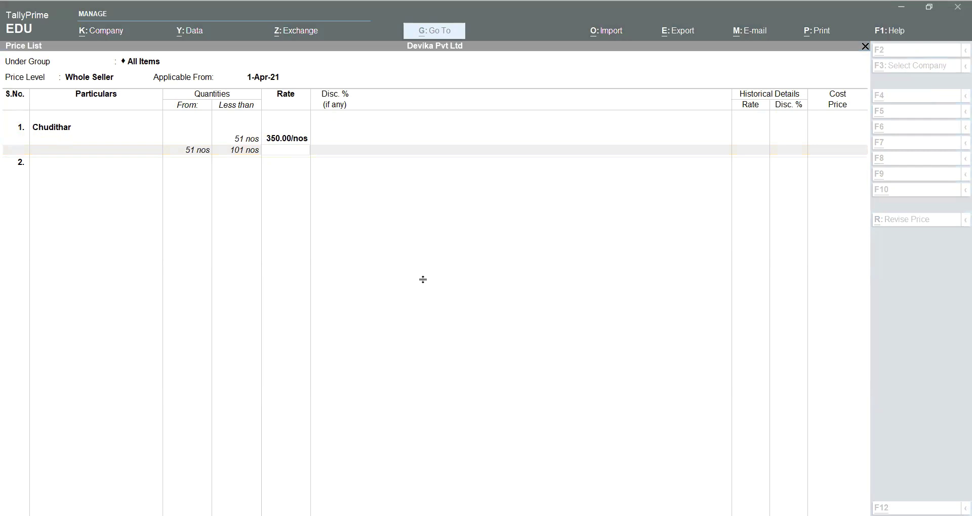
{"action": "left_click", "coordinate": [425, 284]}
{"action": "type", "text": "340"}
{"action": "key", "text": "Return"}
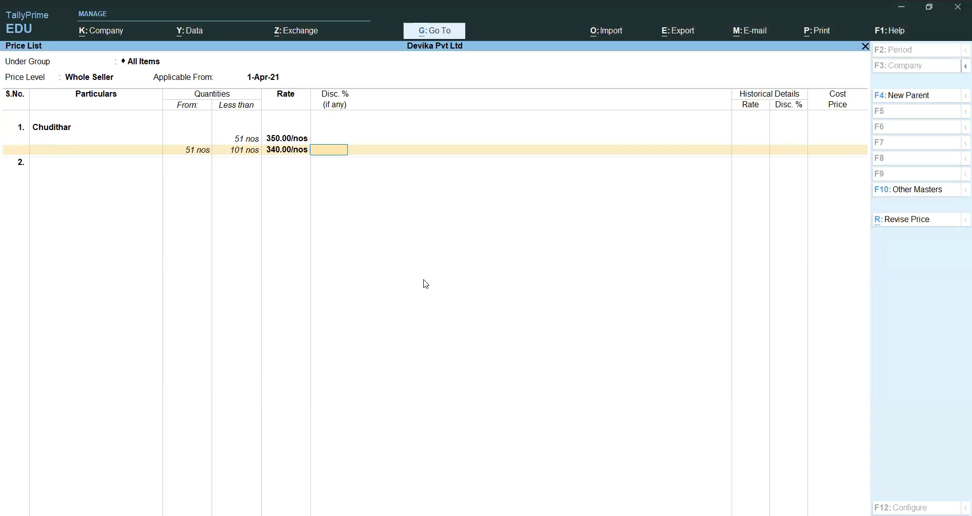
{"action": "type", "text": "2"}
{"action": "key", "text": "Return"}
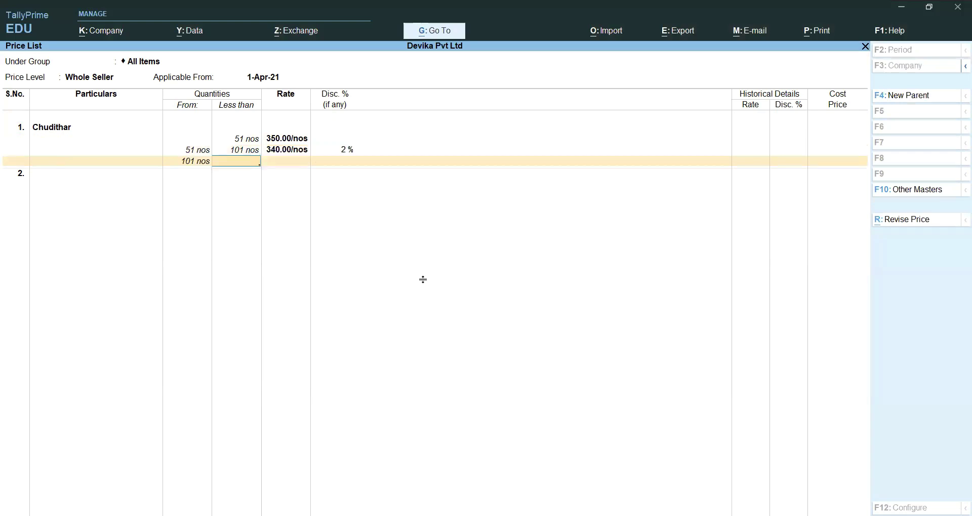
Define Chudithar's slab from 101 nos without an upper limit at a rate of 325 with a 5% discount.
{"action": "key", "text": "alt+Tab"}
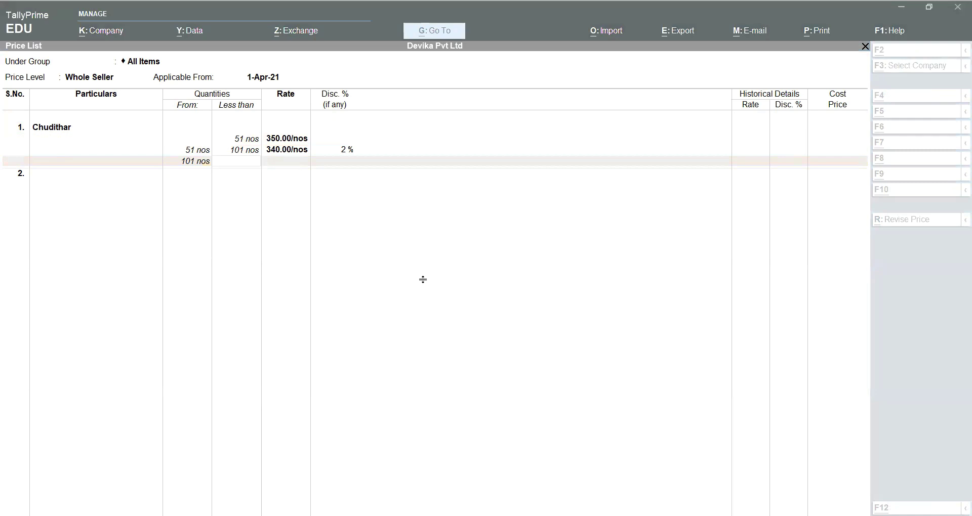
{"action": "left_click", "coordinate": [423, 279]}
{"action": "key", "text": "Return"}
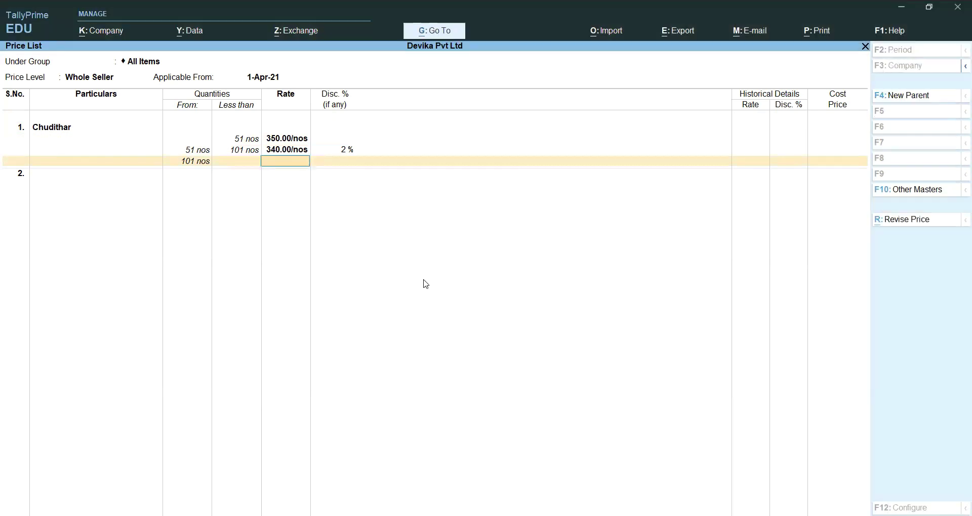
{"action": "key", "text": "alt"}
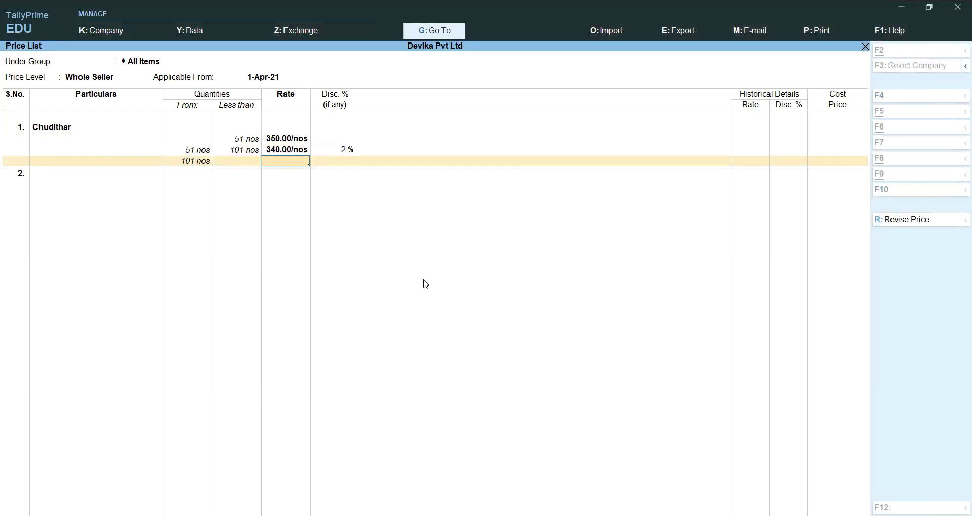
{"action": "type", "text": "325"}
{"action": "key", "text": "Return"}
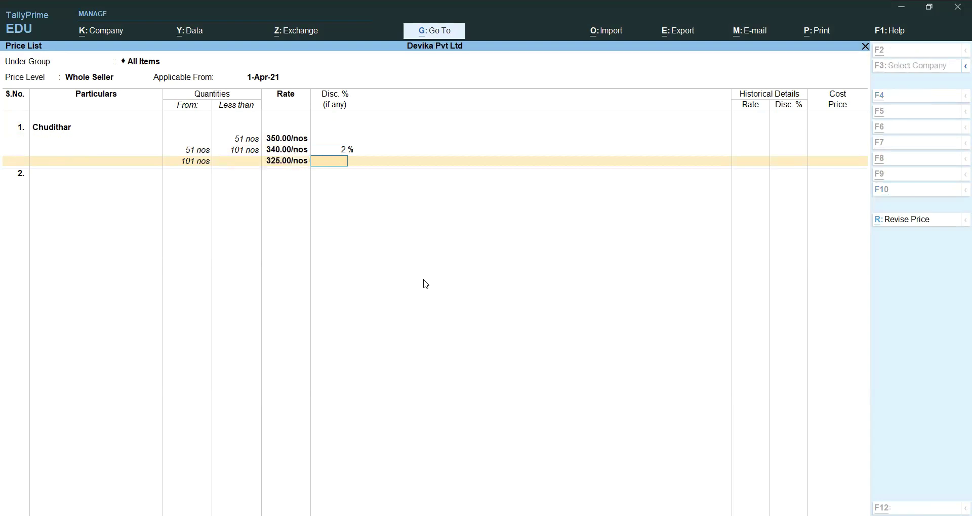
{"action": "type", "text": "5"}
{"action": "key", "text": "Return"}
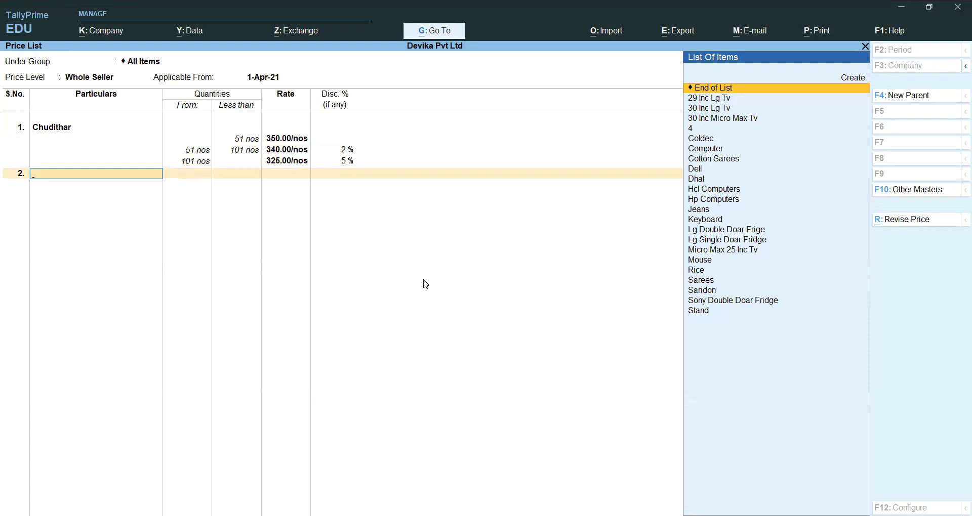
Add Cotton Sarees as the second item of the price list.
{"action": "key", "text": "alt+Tab"}
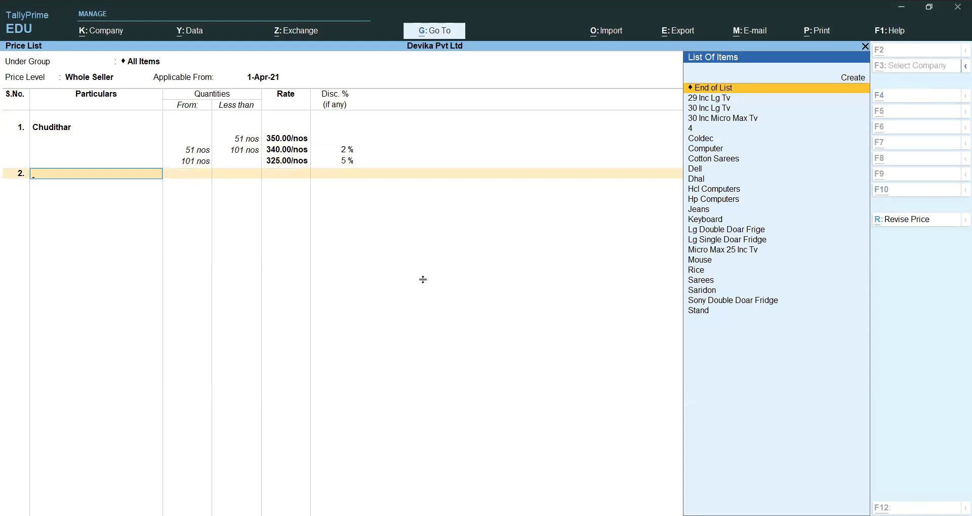
{"action": "key", "text": "Escape"}
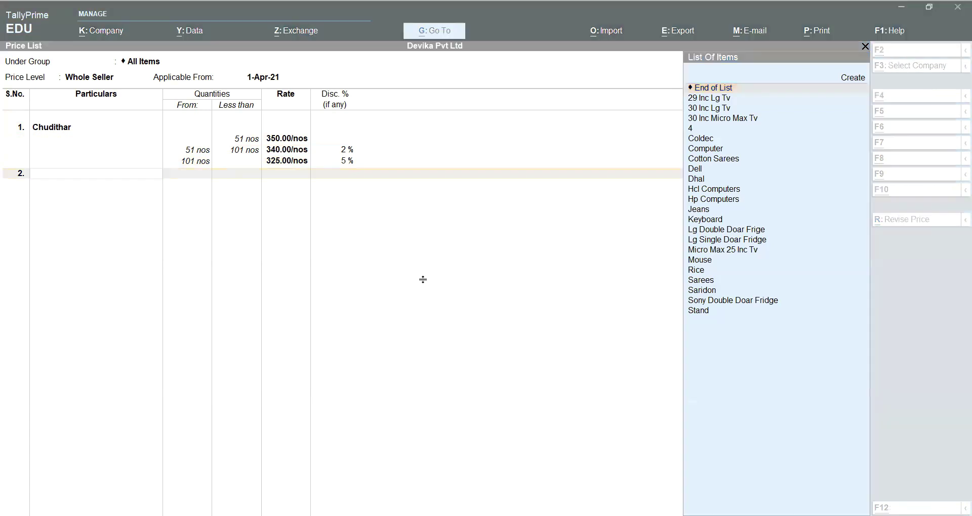
{"action": "type", "text": "C"}
{"action": "key", "text": "Down"}
{"action": "key", "text": "Down"}
{"action": "key", "text": "Down"}
{"action": "key", "text": "Return"}
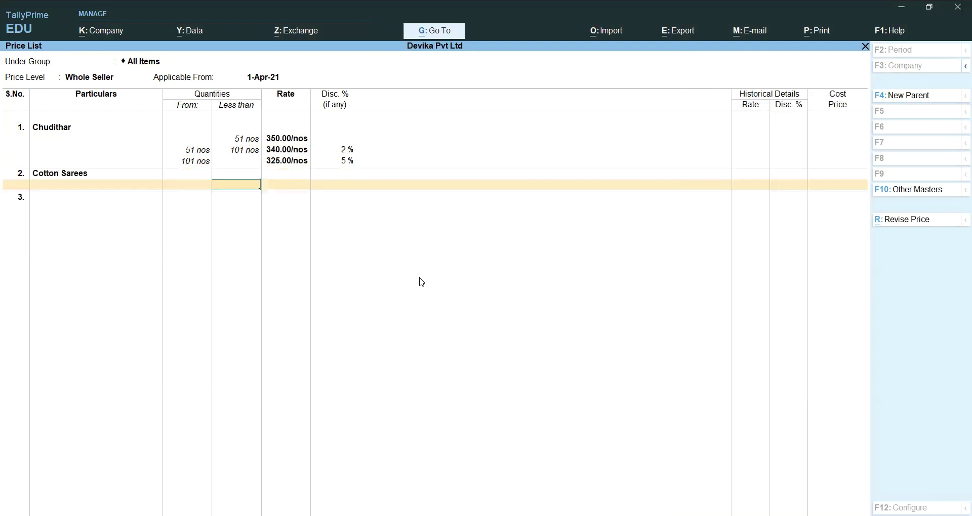
Define Cotton Sarees' first slab as less than 51 nos at a rate of 300 without a discount.
{"action": "key", "text": "alt+Tab"}
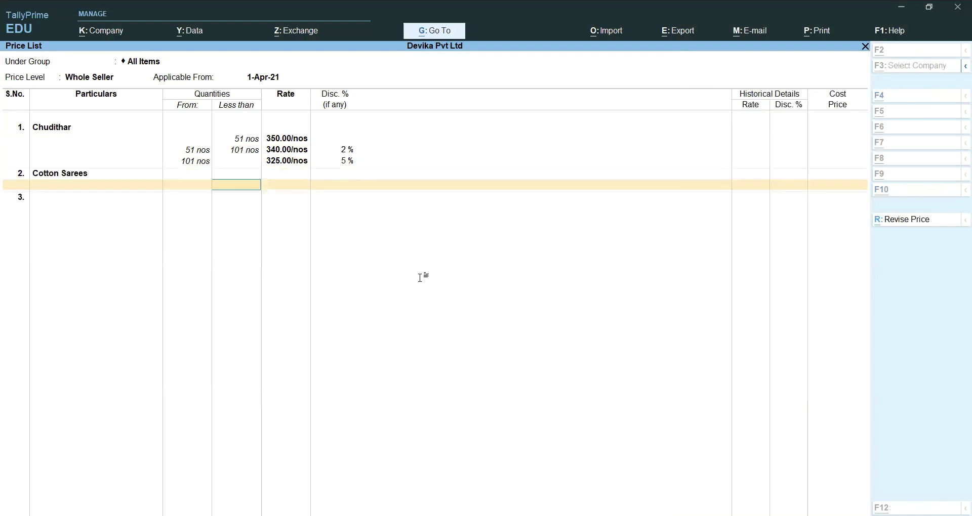
{"action": "type", "text": "51"}
{"action": "key", "text": "Return"}
{"action": "key", "text": "ctrl"}
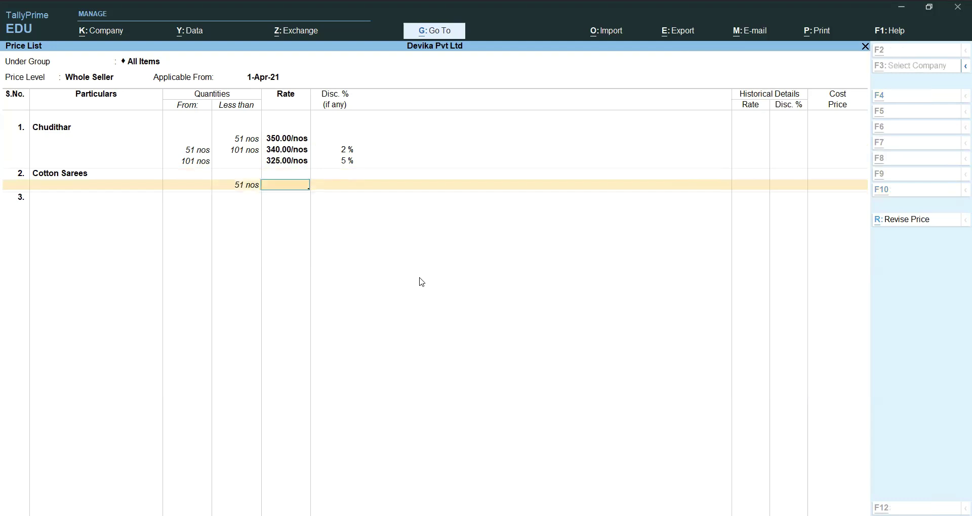
{"action": "key", "text": "alt+Tab"}
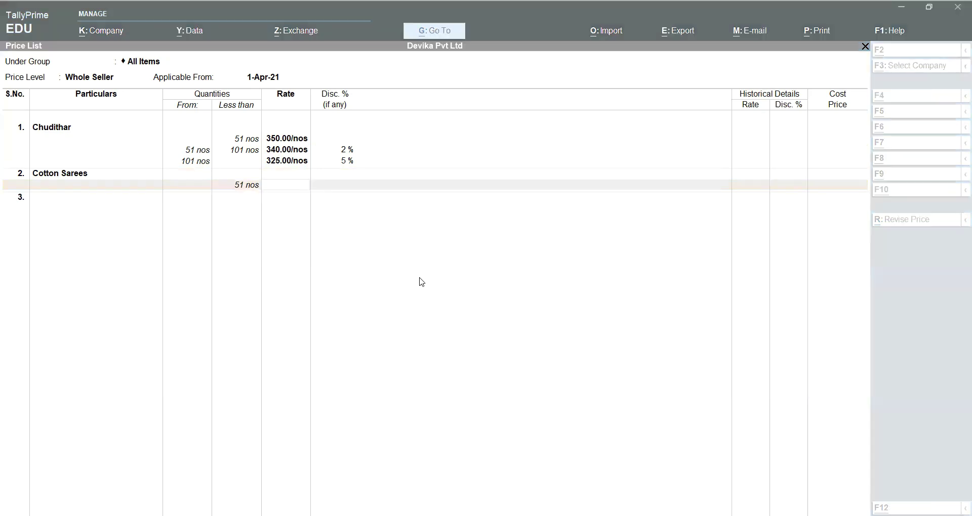
{"action": "type", "text": "300"}
{"action": "key", "text": "Return"}
{"action": "key", "text": "Return"}
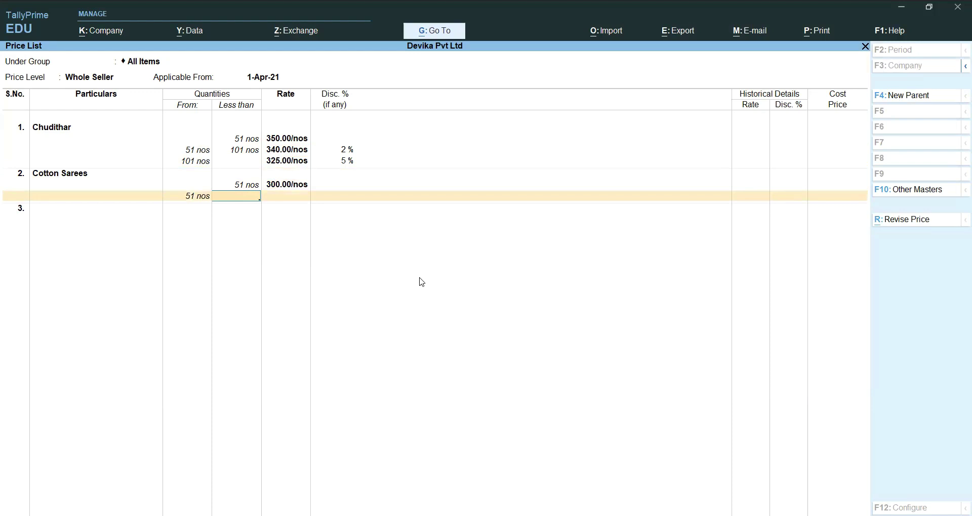
Define Cotton Sarees' second slab as less than 101 nos at a rate of 285 with a 5% discount.
{"action": "type", "text": "101"}
{"action": "key", "text": "Return"}
{"action": "key", "text": "alt+Tab"}
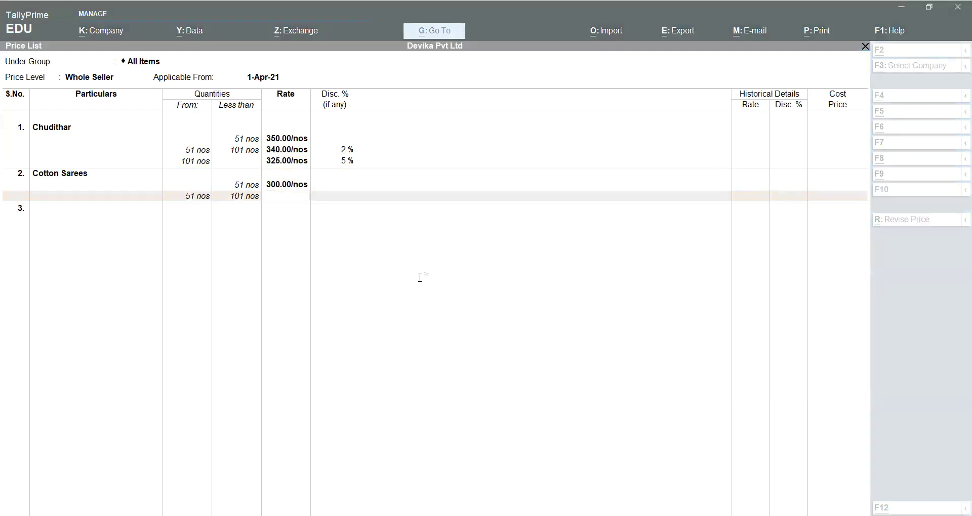
{"action": "left_click", "coordinate": [438, 313]}
{"action": "type", "text": "285"}
{"action": "key", "text": "Return"}
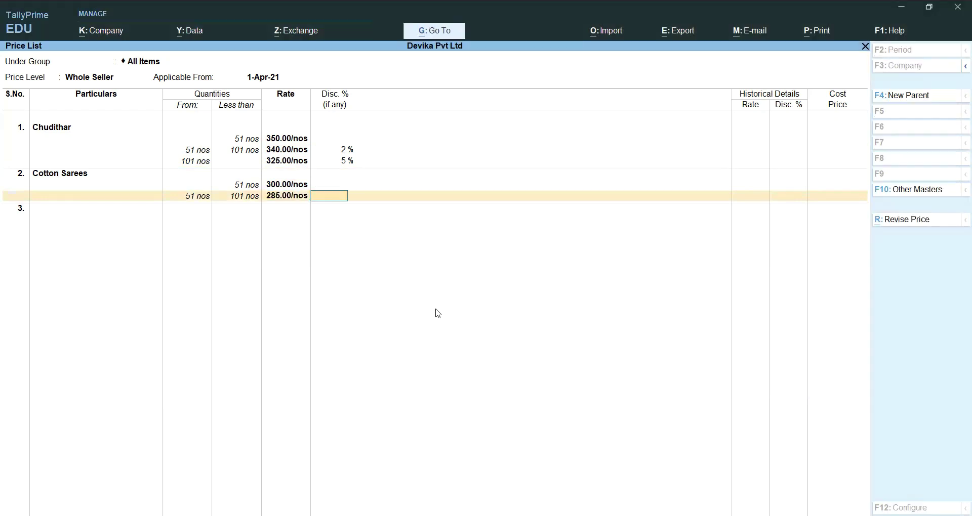
{"action": "type", "text": "5"}
{"action": "key", "text": "Return"}
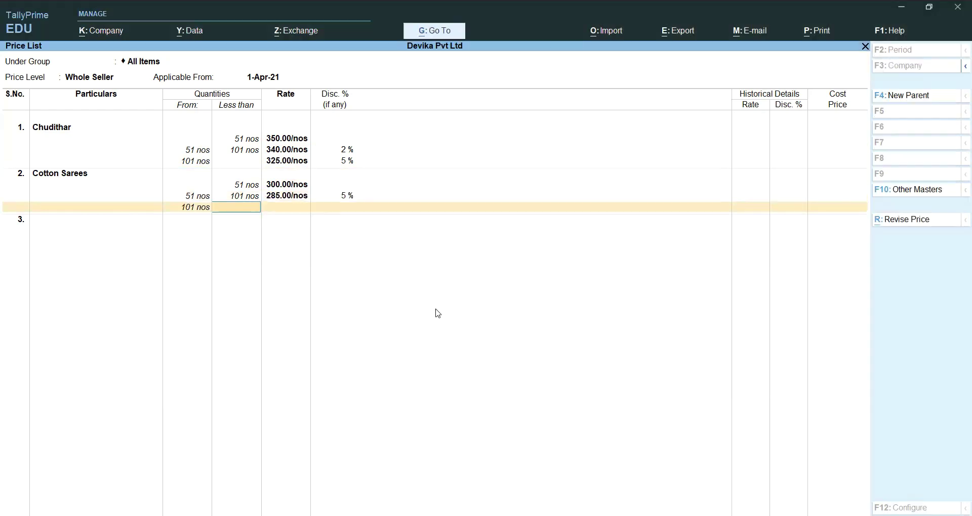
Enter a less-than quantity of 101 nos and a rate of 270 for Cotton Sarees' third slab.
{"action": "type", "text": "101"}
{"action": "key", "text": "Return"}
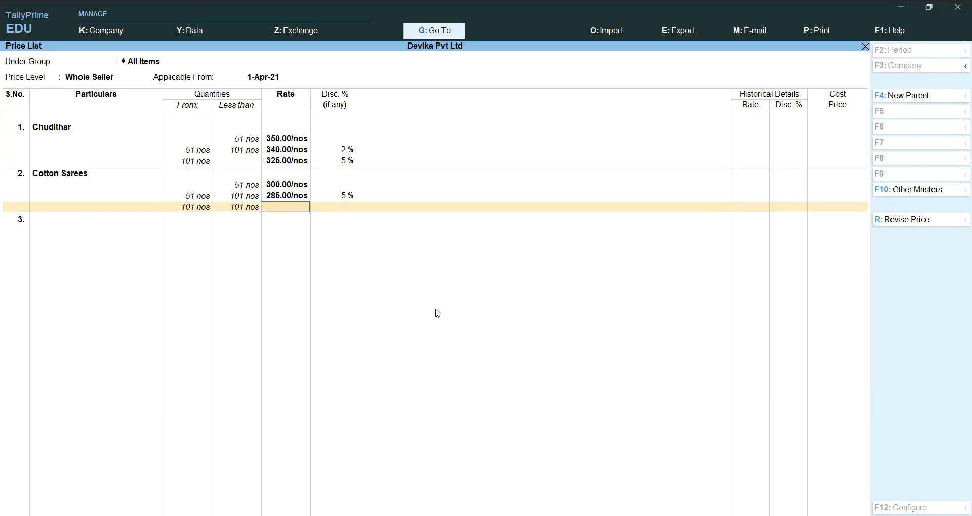
{"action": "key", "text": "Escape"}
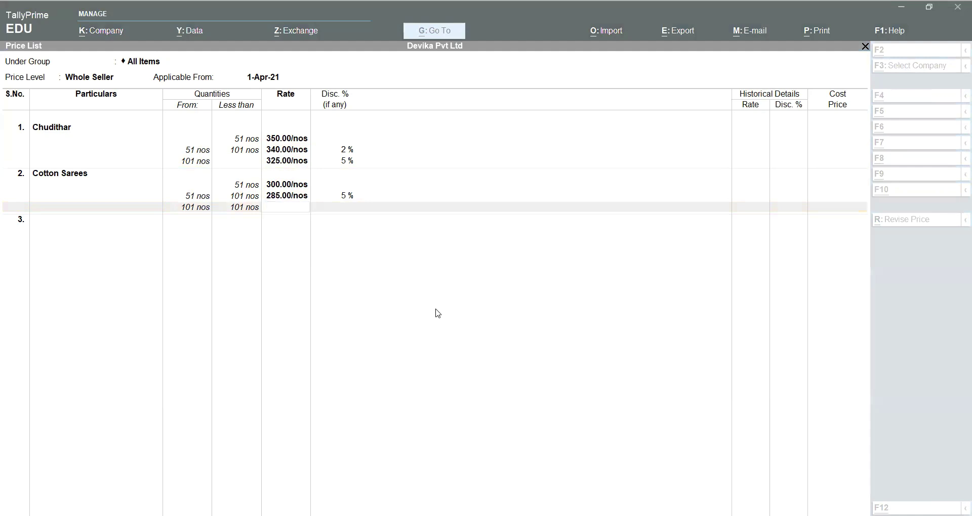
{"action": "left_click", "coordinate": [436, 313]}
{"action": "type", "text": "270"}
{"action": "key", "text": "Return"}
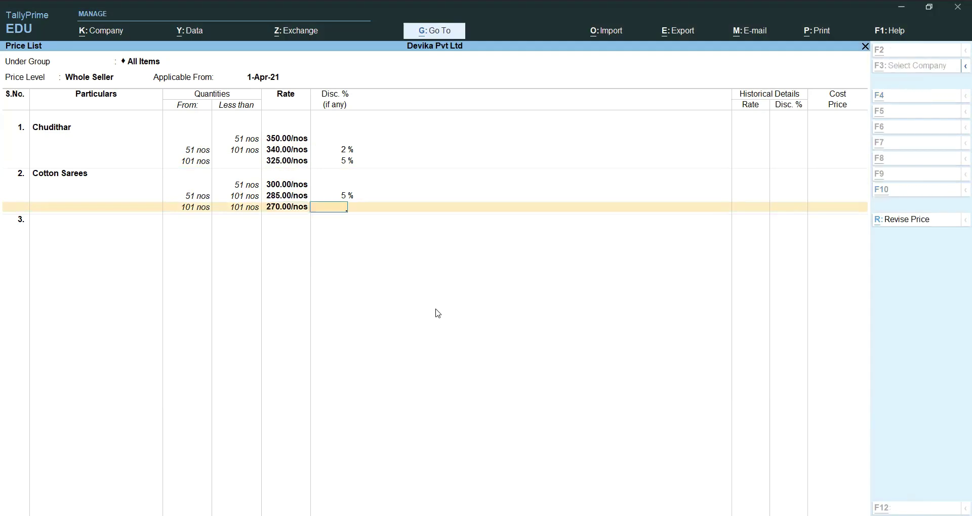
{"action": "key", "text": "Escape"}
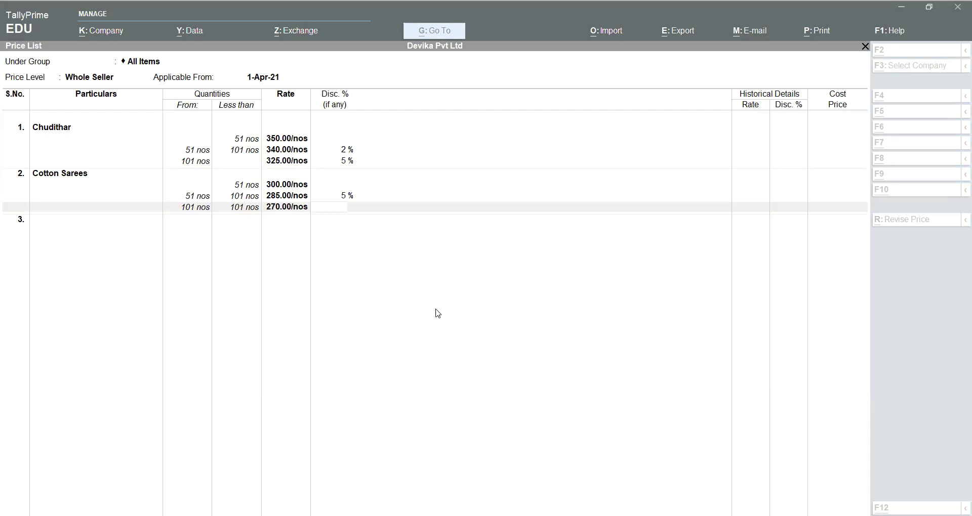
{"action": "left_click", "coordinate": [505, 313]}
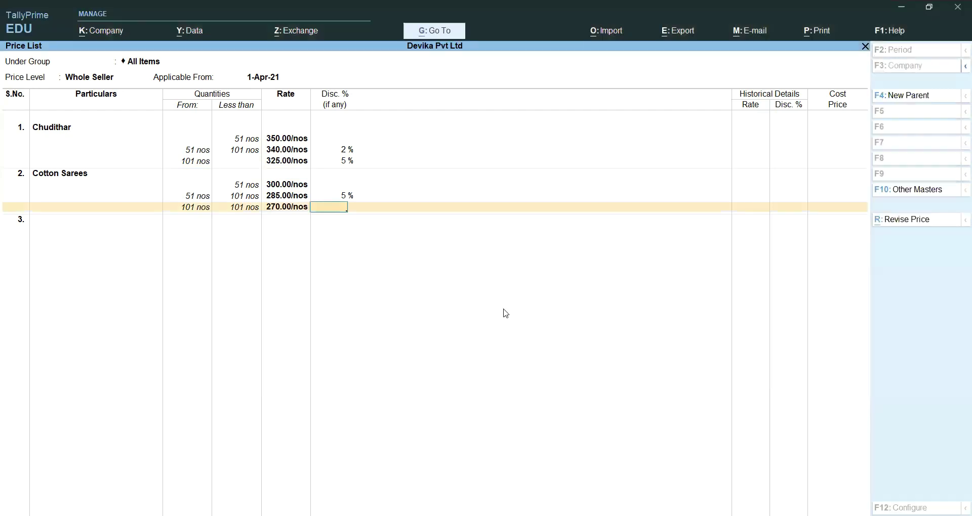
{"action": "key", "text": "alt+Tab"}
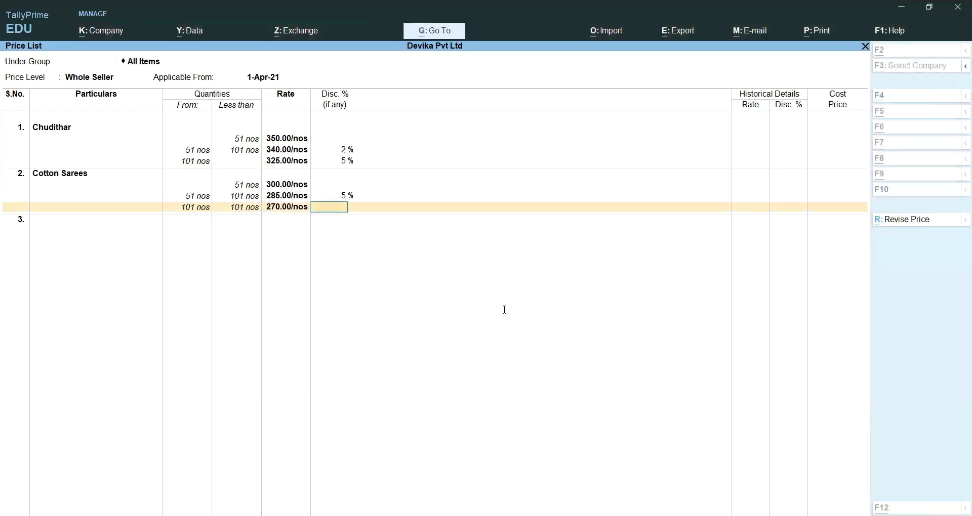
{"action": "key", "text": "alt+Tab"}
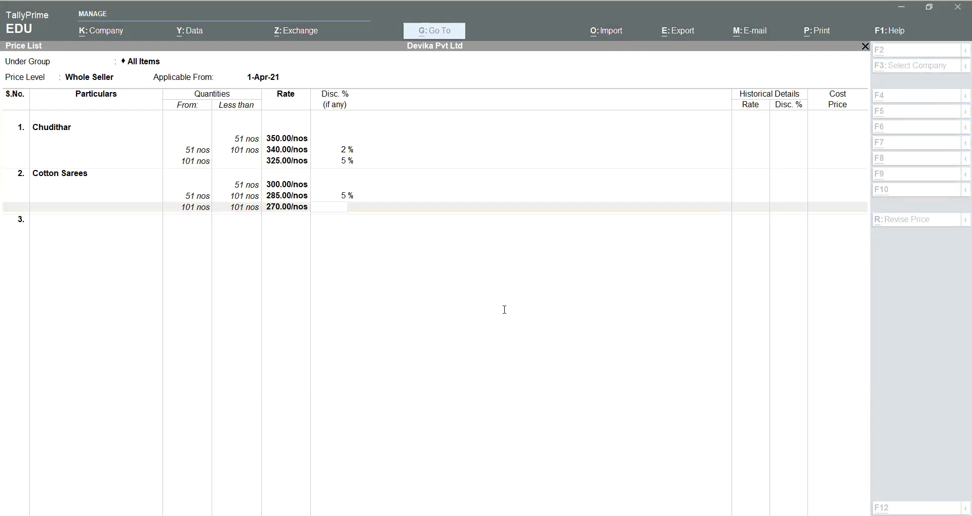
{"action": "left_click", "coordinate": [505, 312]}
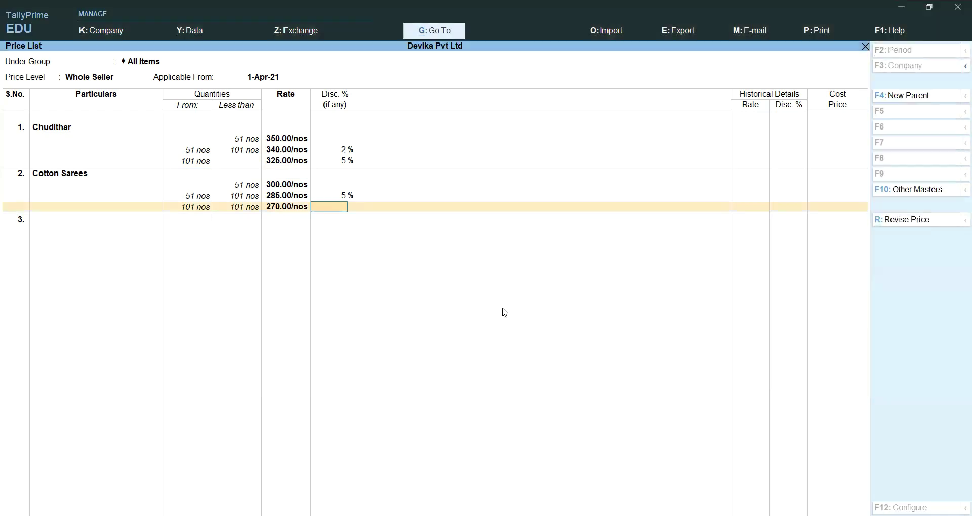
Give Cotton Sarees' third slab an 8% discount and clear its less-than quantity so the slab is open-ended.
{"action": "type", "text": "8"}
{"action": "key", "text": "Return"}
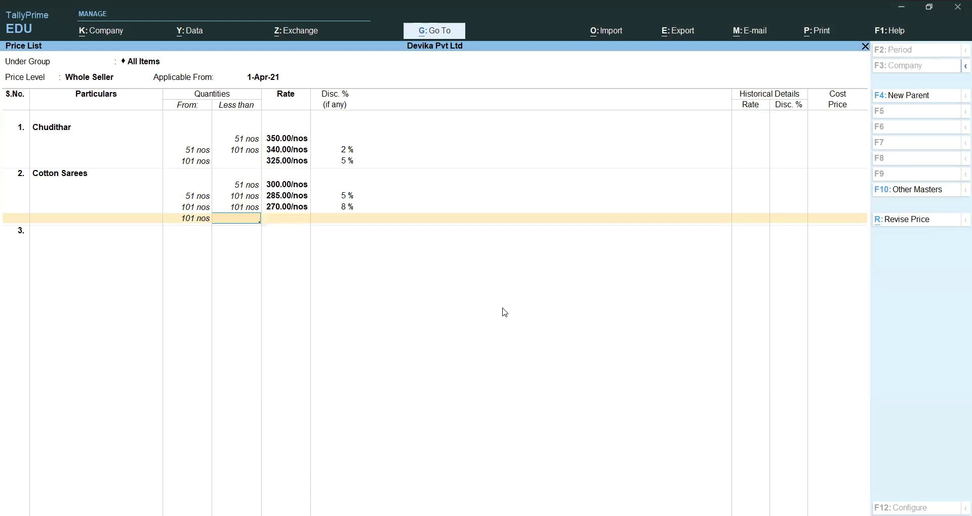
{"action": "key", "text": "BackSpace"}
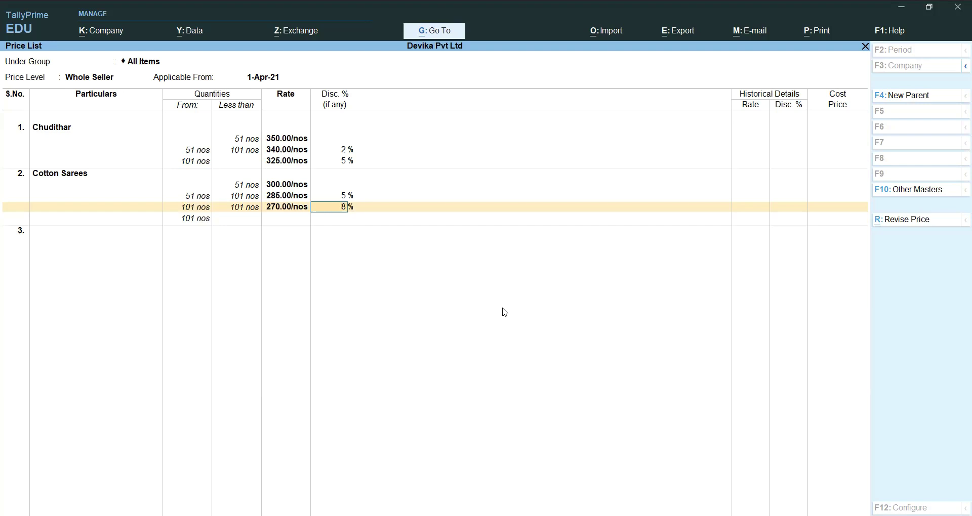
{"action": "key", "text": "alt"}
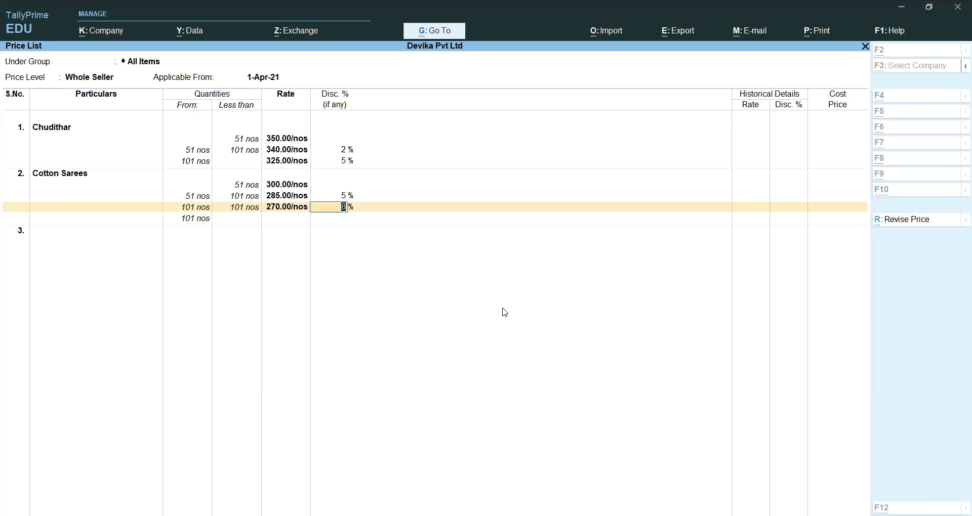
{"action": "left_click", "coordinate": [245, 205]}
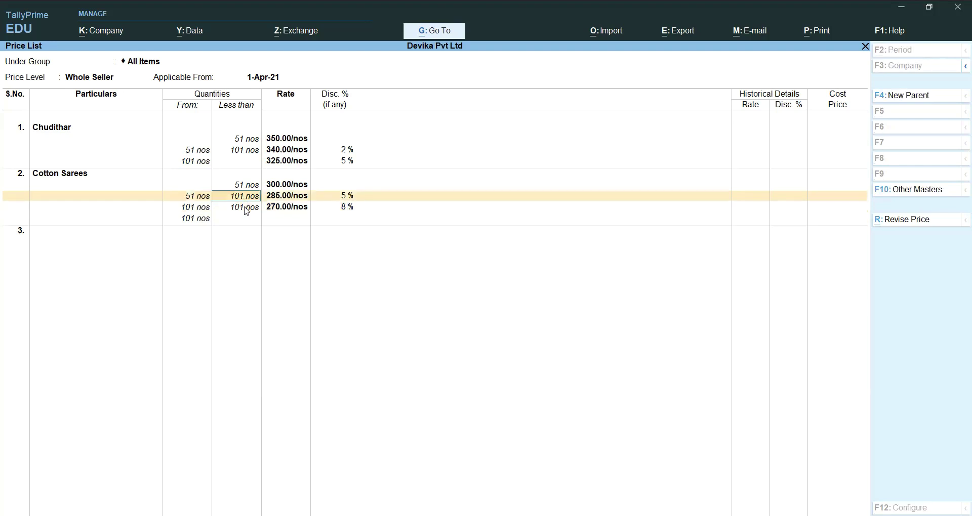
{"action": "key", "text": "BackSpace"}
{"action": "key", "text": "Return"}
{"action": "key", "text": "Return"}
{"action": "key", "text": "Return"}
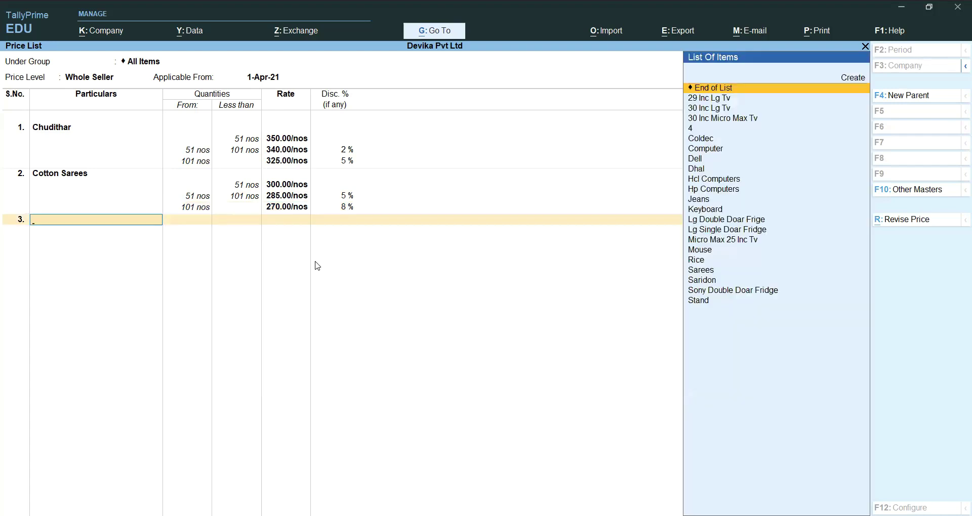
Add Jeans as the third item of the price list.
{"action": "key", "text": "alt"}
{"action": "key", "text": "alt+Tab"}
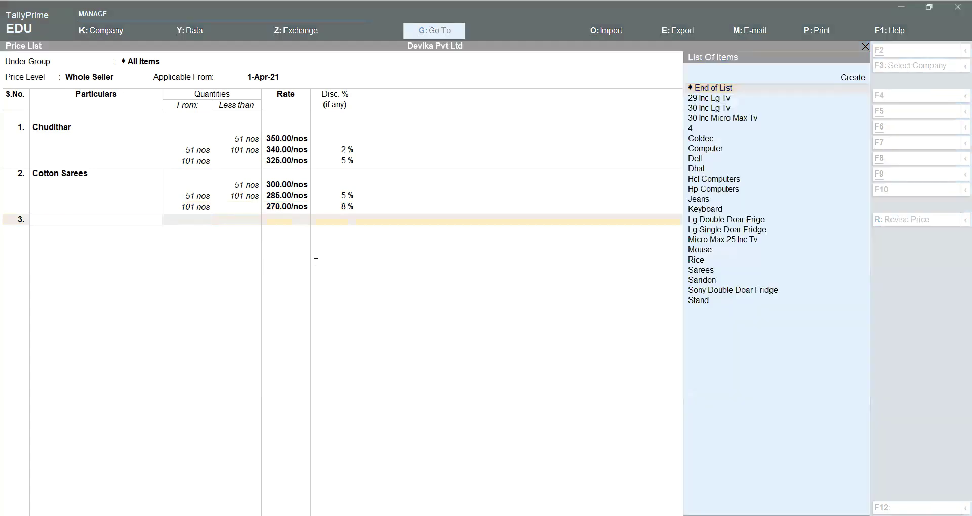
{"action": "key", "text": "alt+Tab"}
{"action": "type", "text": "j"}
{"action": "key", "text": "Return"}
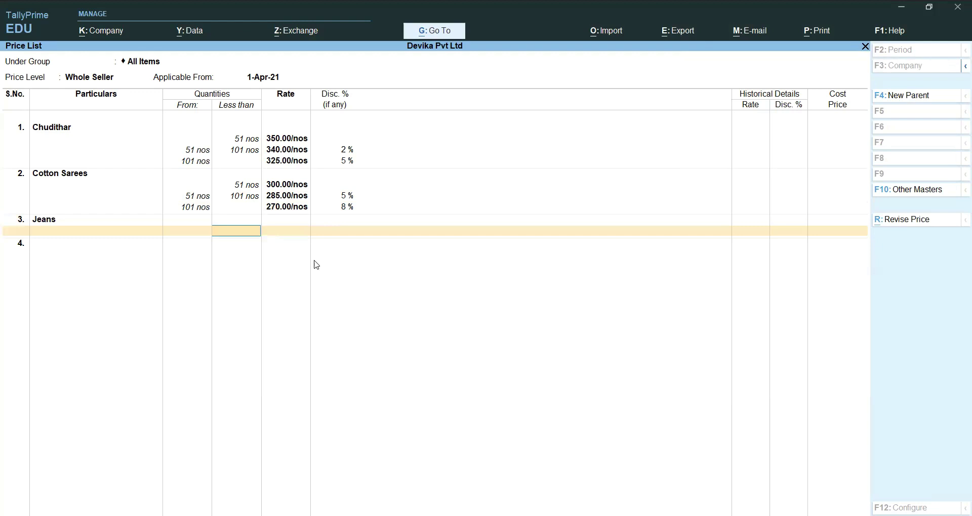
Define Jeans' first slab as less than 51 nos at a rate of 380 without a discount.
{"action": "type", "text": "51"}
{"action": "key", "text": "Return"}
{"action": "key", "text": "alt+Tab"}
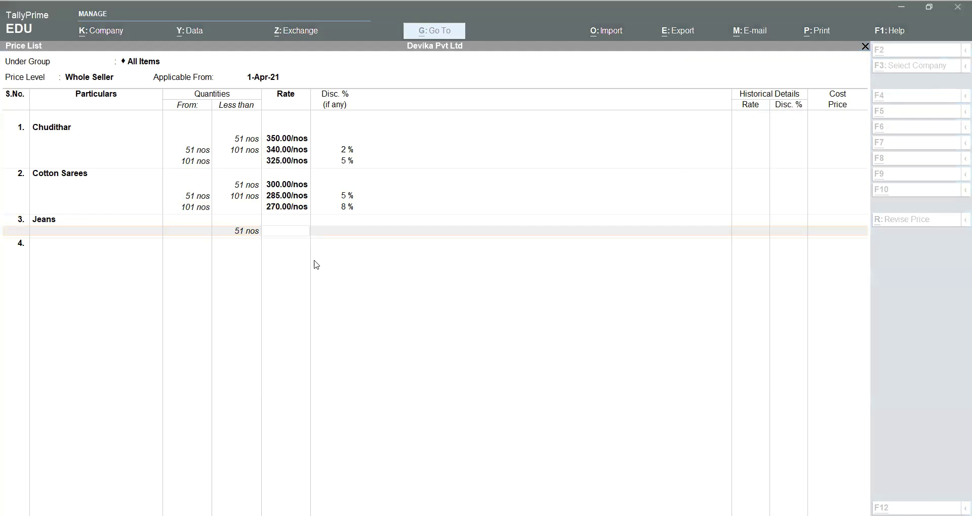
{"action": "left_click", "coordinate": [316, 264]}
{"action": "type", "text": "380"}
{"action": "key", "text": "Return"}
{"action": "key", "text": "Return"}
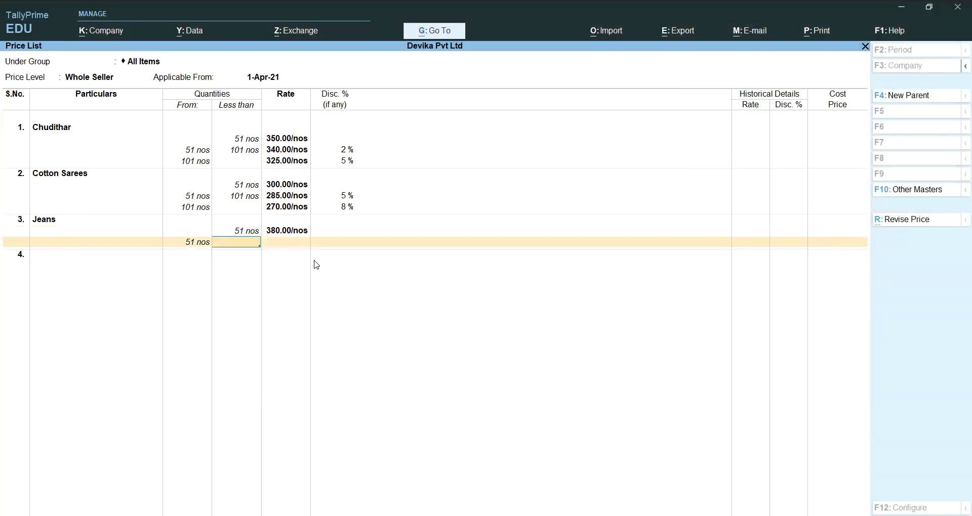
Define Jeans' second slab as less than 101 nos at a rate of 360 with a 5% discount.
{"action": "type", "text": "101"}
{"action": "key", "text": "Return"}
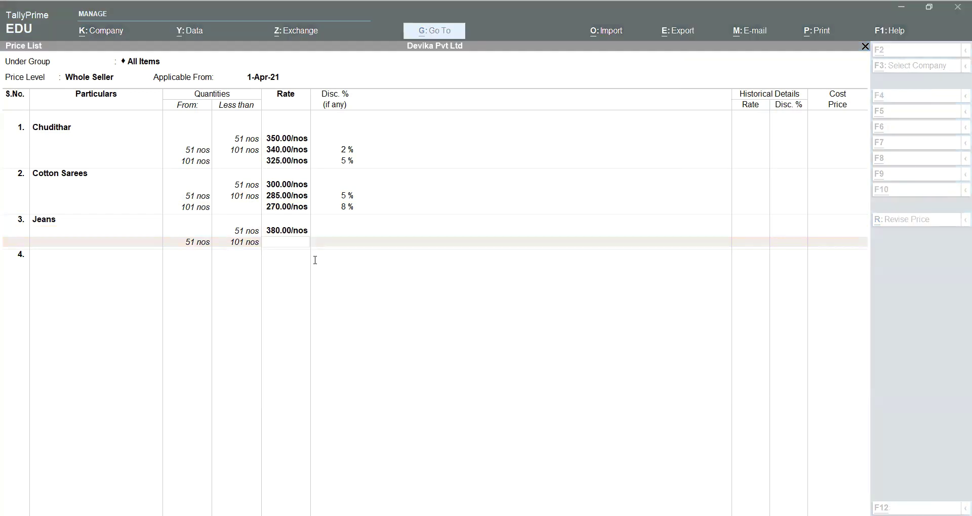
{"action": "left_click", "coordinate": [315, 260]}
{"action": "type", "text": "360"}
{"action": "key", "text": "Return"}
{"action": "type", "text": "5"}
{"action": "key", "text": "Return"}
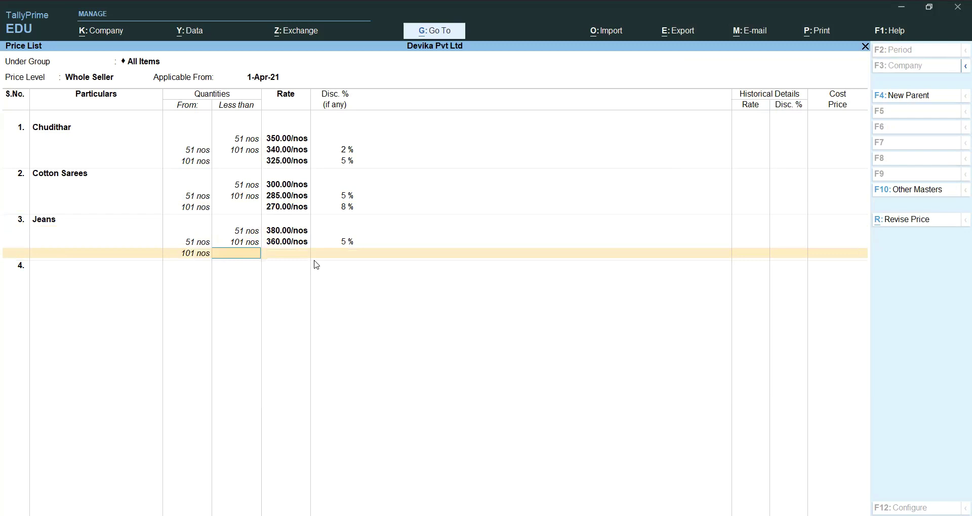
Leave Jeans' third slab without an upper quantity and set its rate to 345 with a 10% discount.
{"action": "key", "text": "Return"}
{"action": "key", "text": "alt+Tab"}
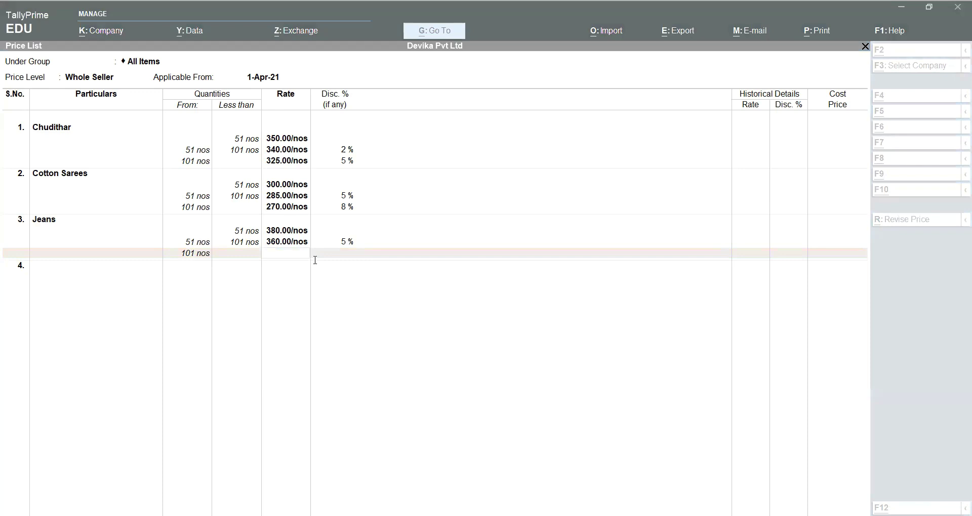
{"action": "left_click", "coordinate": [315, 260]}
{"action": "type", "text": "346"}
{"action": "key", "text": "BackSpace"}
{"action": "type", "text": "5"}
{"action": "key", "text": "Return"}
{"action": "type", "text": "10"}
{"action": "key", "text": "Return"}
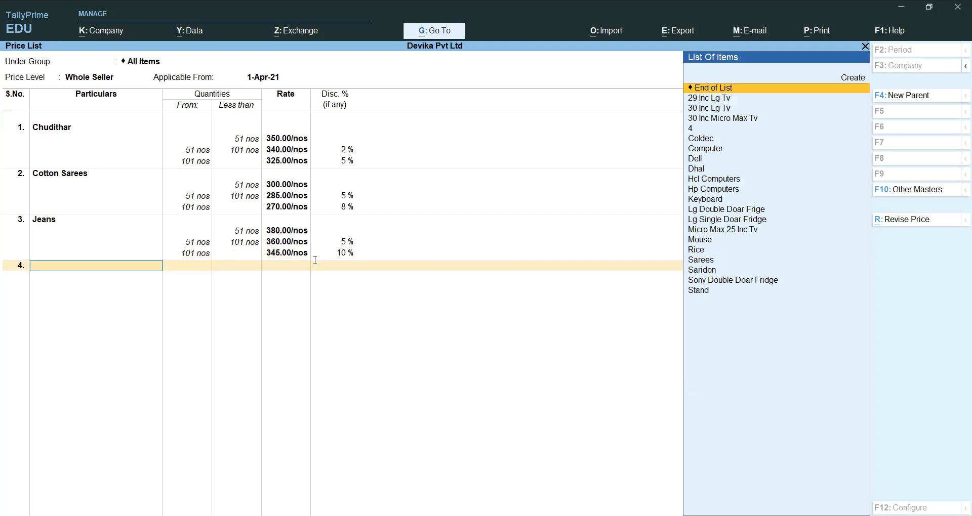
Add Sarees as the fourth item of the price list.
{"action": "key", "text": "alt+Tab"}
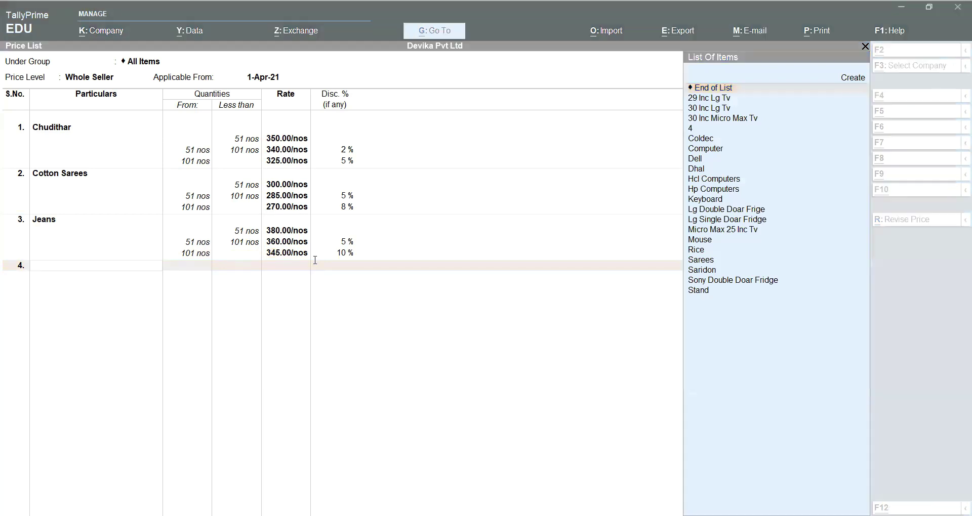
{"action": "left_click", "coordinate": [319, 274]}
{"action": "type", "text": "Sa"}
{"action": "key", "text": "Down"}
{"action": "key", "text": "Up"}
{"action": "key", "text": "Return"}
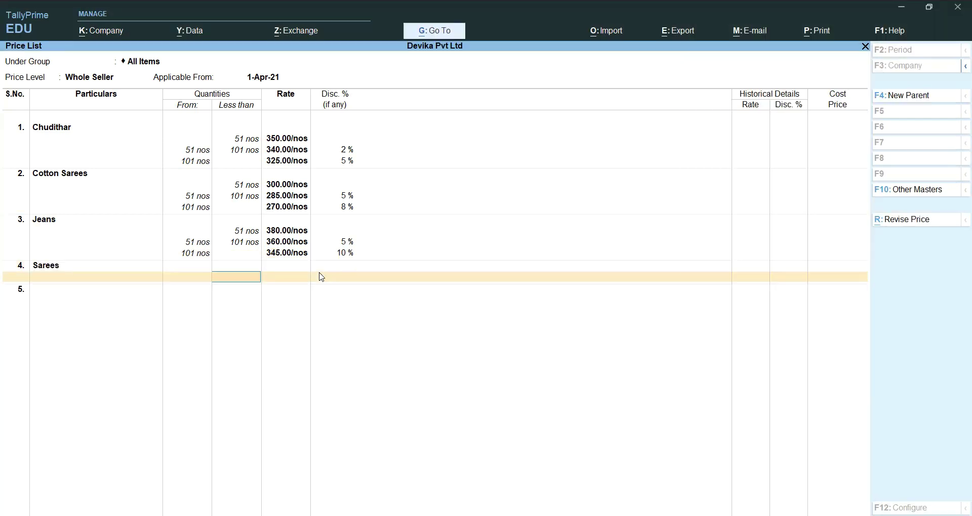
Define Sarees' first slab as less than 51 nos at a rate of 360 without a discount.
{"action": "type", "text": "51"}
{"action": "key", "text": "Return"}
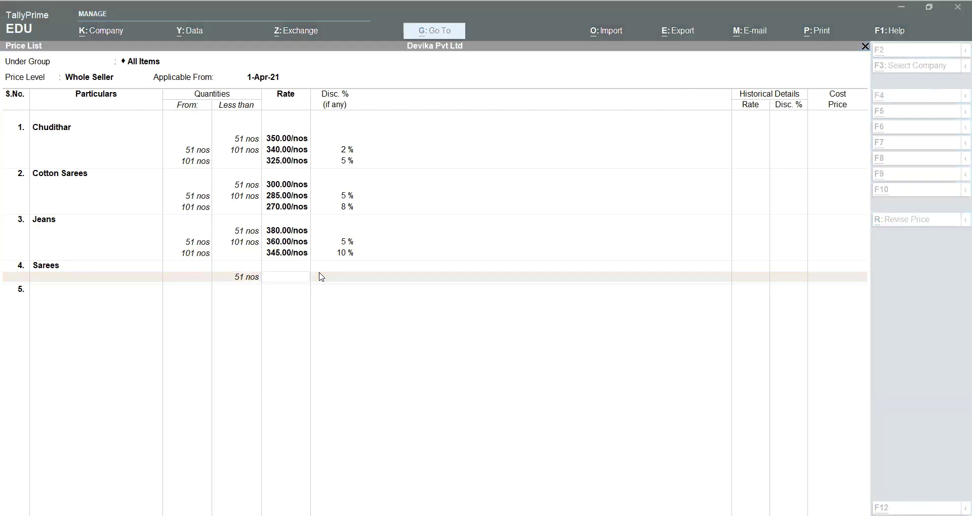
{"action": "left_click", "coordinate": [466, 375]}
{"action": "type", "text": "360"}
{"action": "key", "text": "Return"}
Define Sarees' second slab as less than 101 nos at a rate of 345 with a 6% discount.
{"action": "key", "text": "Return"}
{"action": "type", "text": "101"}
{"action": "key", "text": "Return"}
{"action": "key", "text": "alt"}
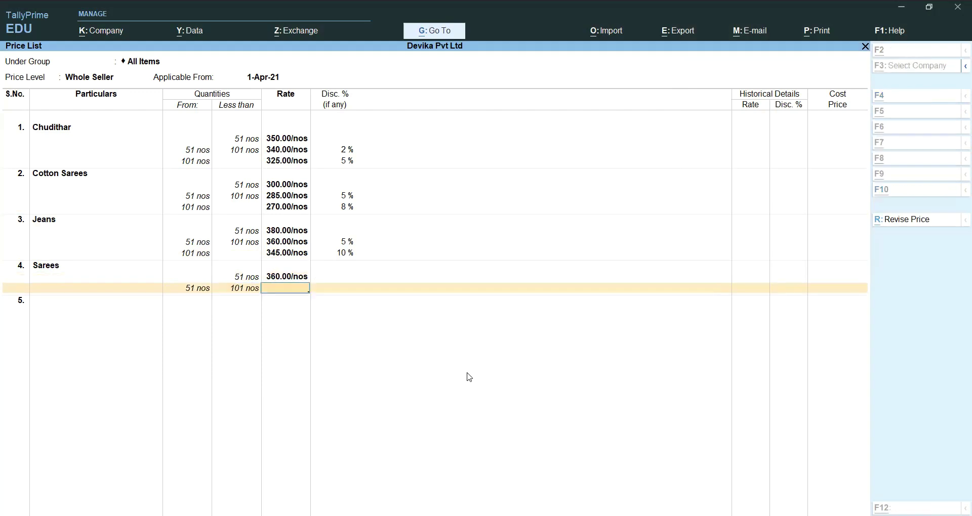
{"action": "key", "text": "alt+Tab"}
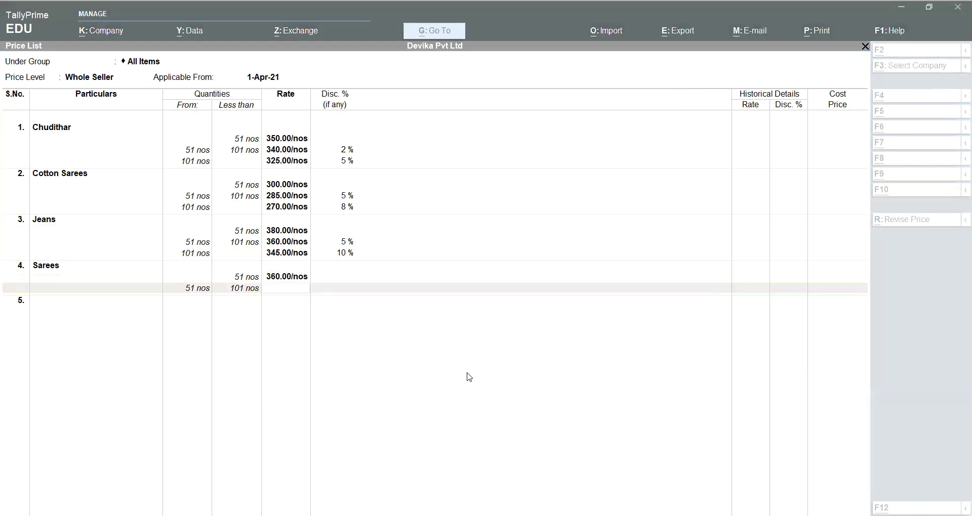
{"action": "type", "text": "345"}
{"action": "key", "text": "Return"}
{"action": "type", "text": "6"}
{"action": "key", "text": "Return"}
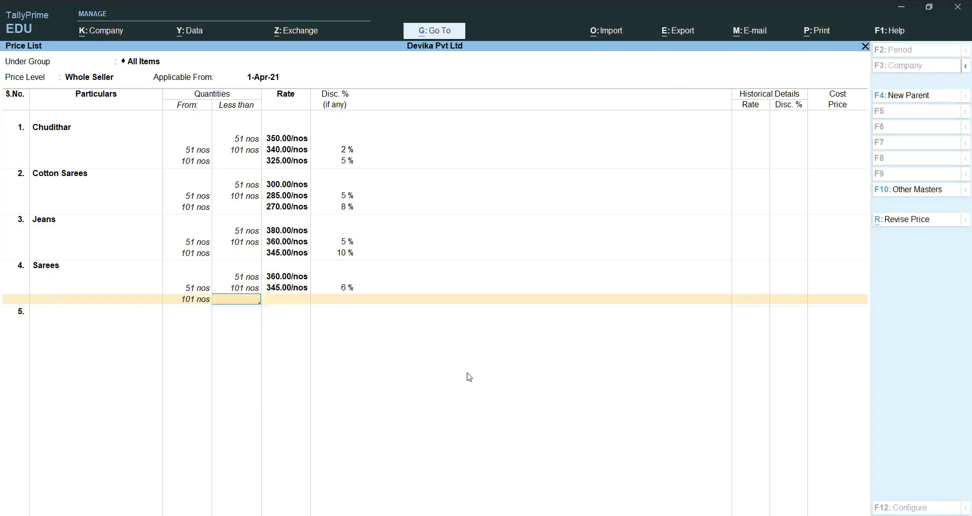
Define Sarees' open-ended third slab at a rate of 320 with an 8% discount, and save the Whole Seller price list.
{"action": "key", "text": "Return"}
{"action": "key", "text": "ctrl"}
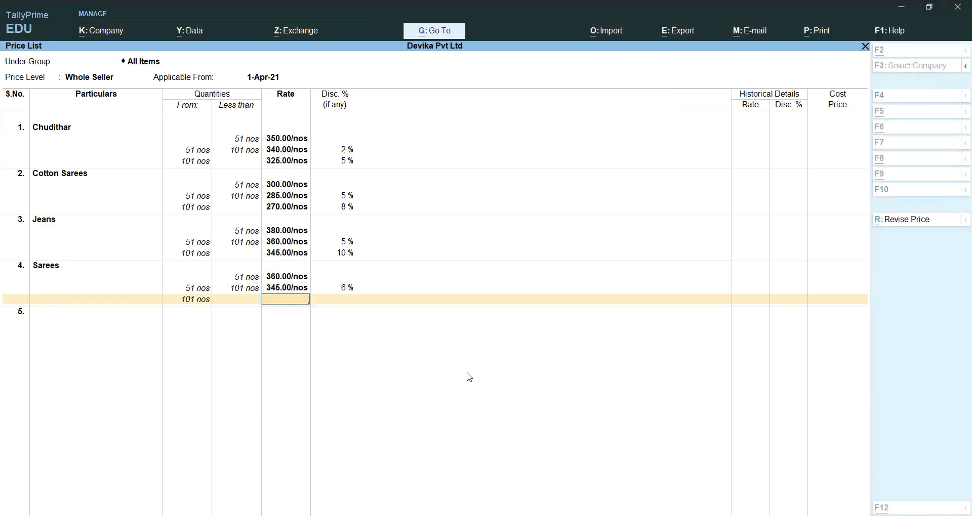
{"action": "key", "text": "ctrl+a"}
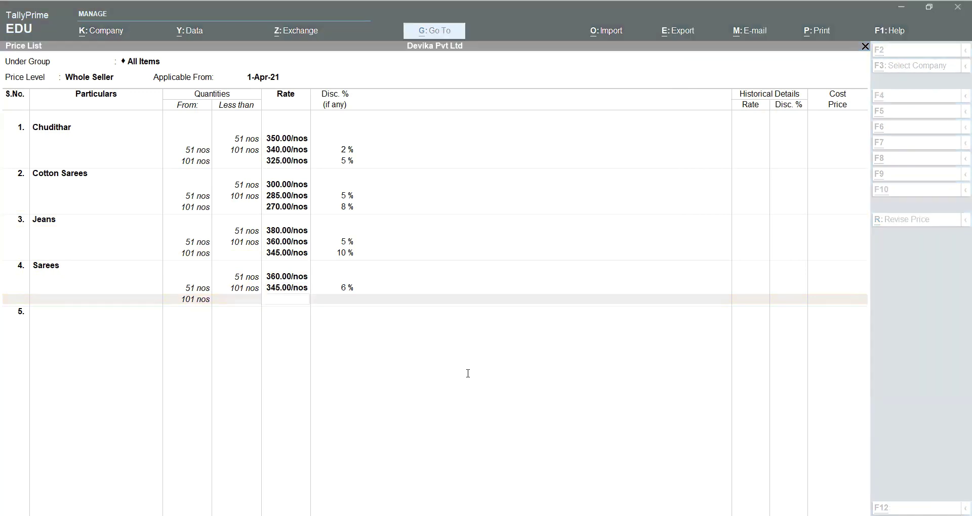
{"action": "type", "text": "320"}
{"action": "key", "text": "Return"}
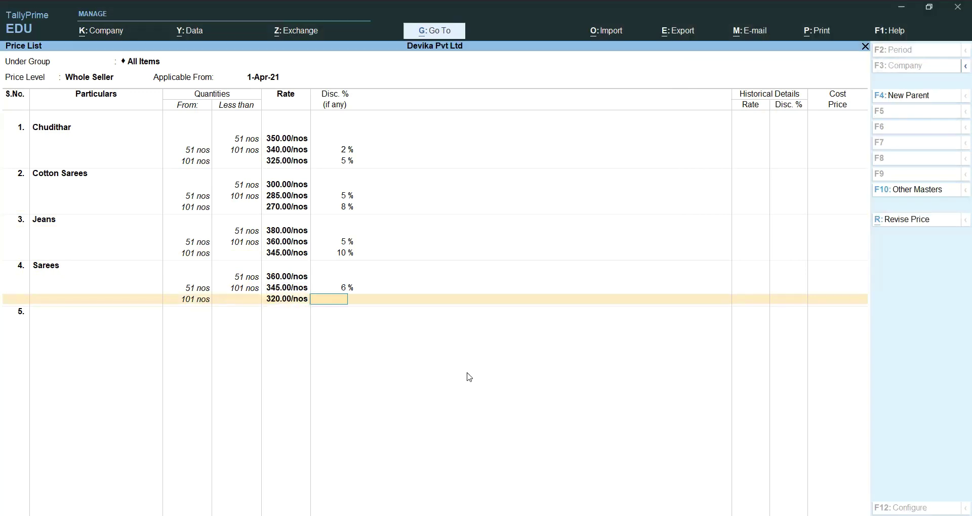
{"action": "type", "text": "8"}
{"action": "key", "text": "Return"}
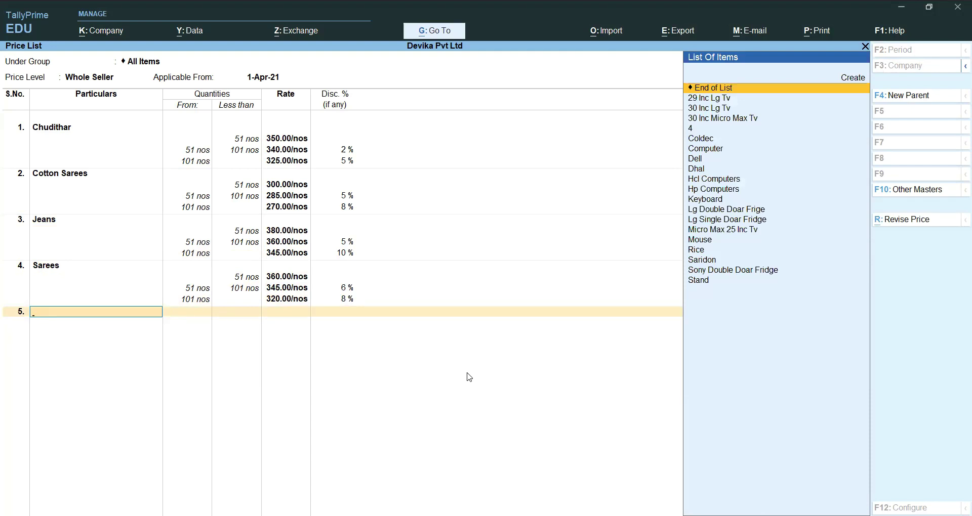
{"action": "key", "text": "Return"}
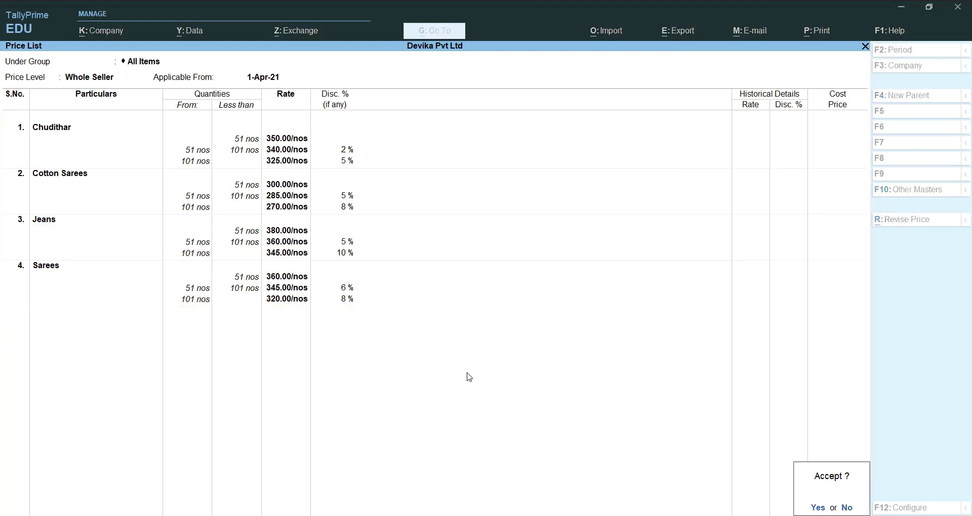
{"action": "key", "text": "Return"}
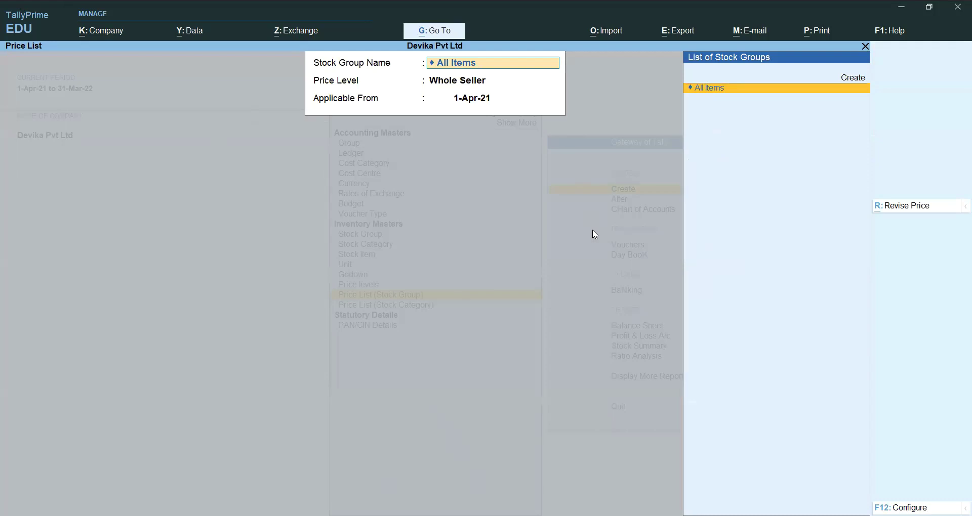
Start a new price list for the Cloths stock group at the Dealer price level, applicable from 1-Apr-21.
{"action": "key", "text": "BackSpace"}
{"action": "key", "text": "BackSpace"}
{"action": "key", "text": "BackSpace"}
{"action": "key", "text": "BackSpace"}
{"action": "key", "text": "BackSpace"}
{"action": "key", "text": "BackSpace"}
{"action": "type", "text": "c"}
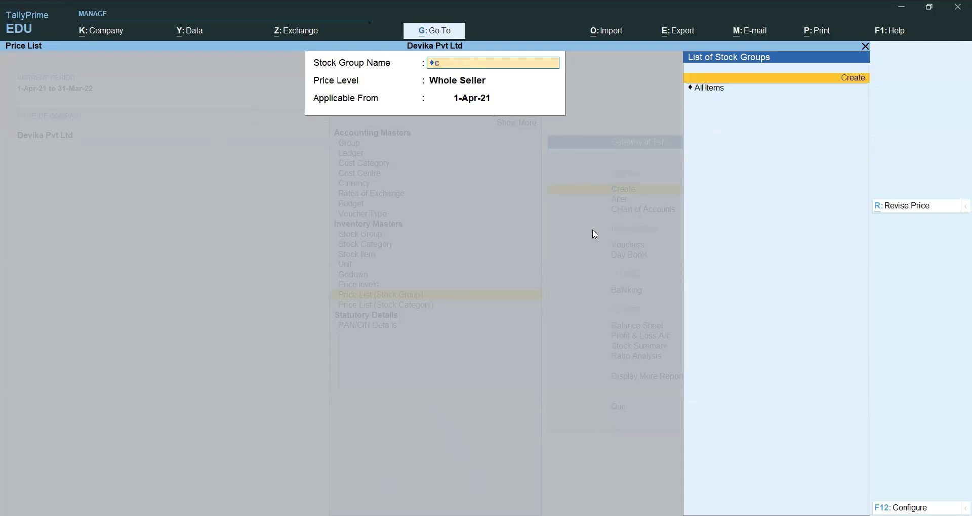
{"action": "key", "text": "BackSpace"}
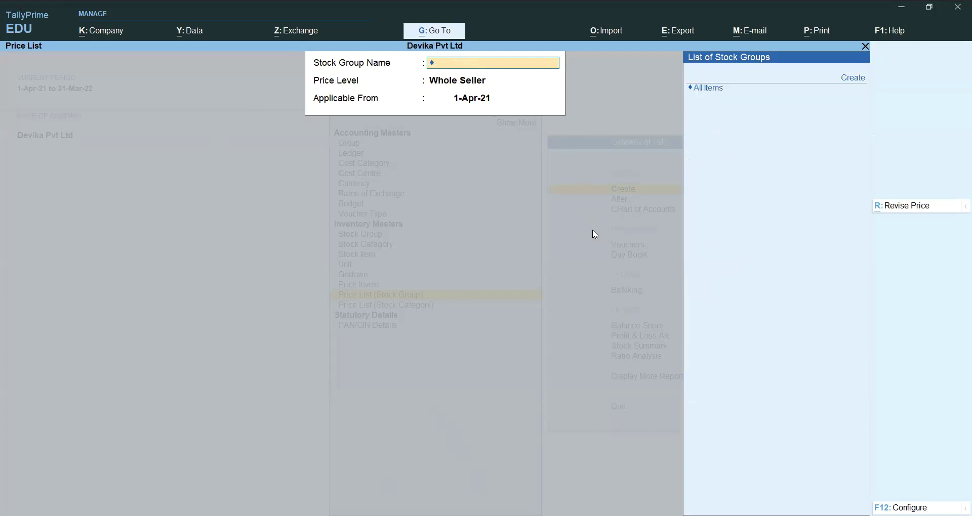
{"action": "key", "text": "Down"}
{"action": "key", "text": "Return"}
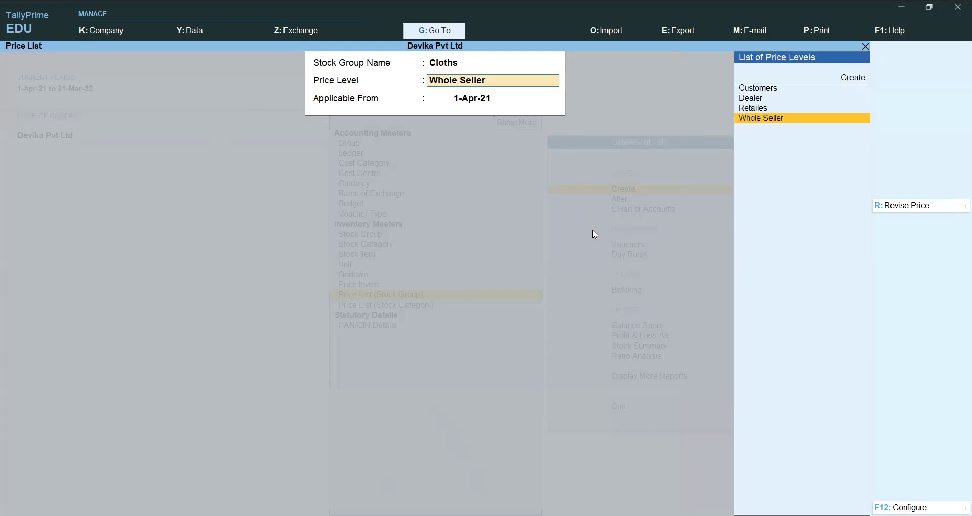
{"action": "key", "text": "Up"}
{"action": "key", "text": "Up"}
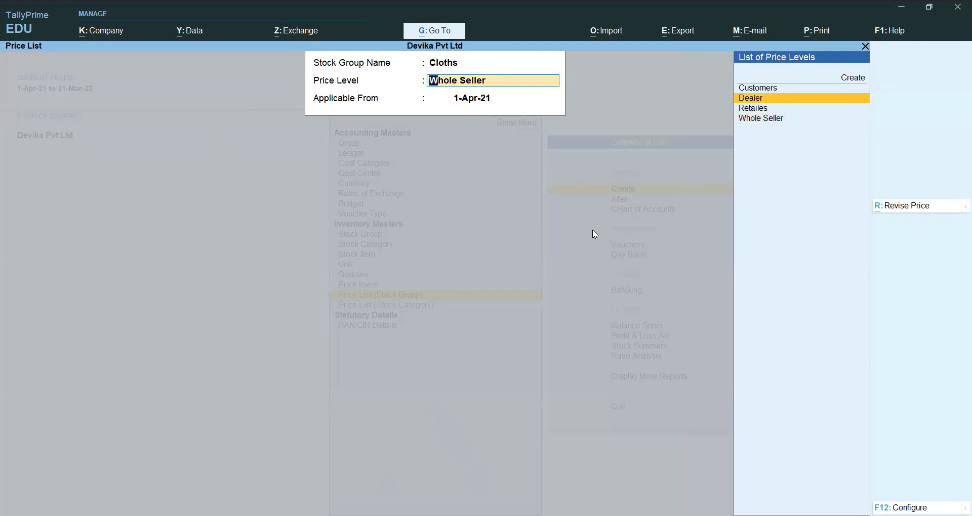
{"action": "key", "text": "Return"}
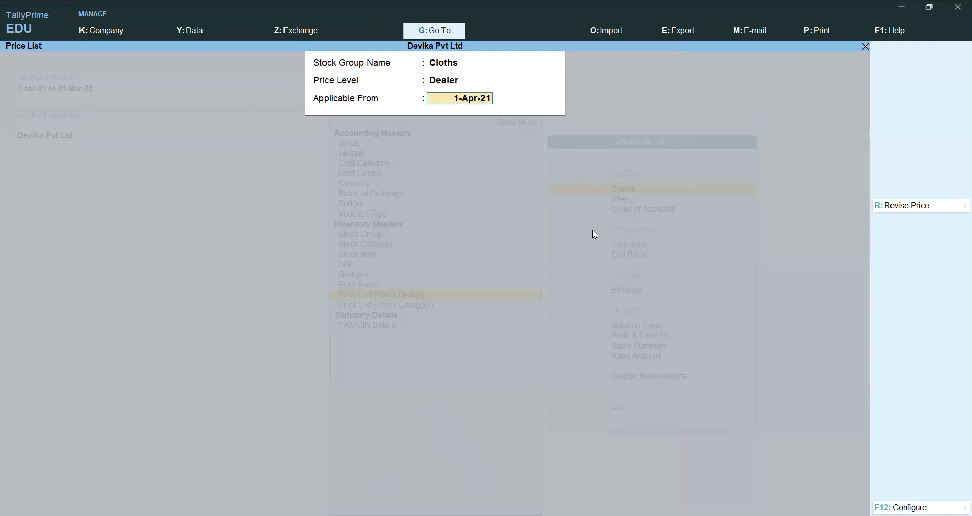
{"action": "key", "text": "Return"}
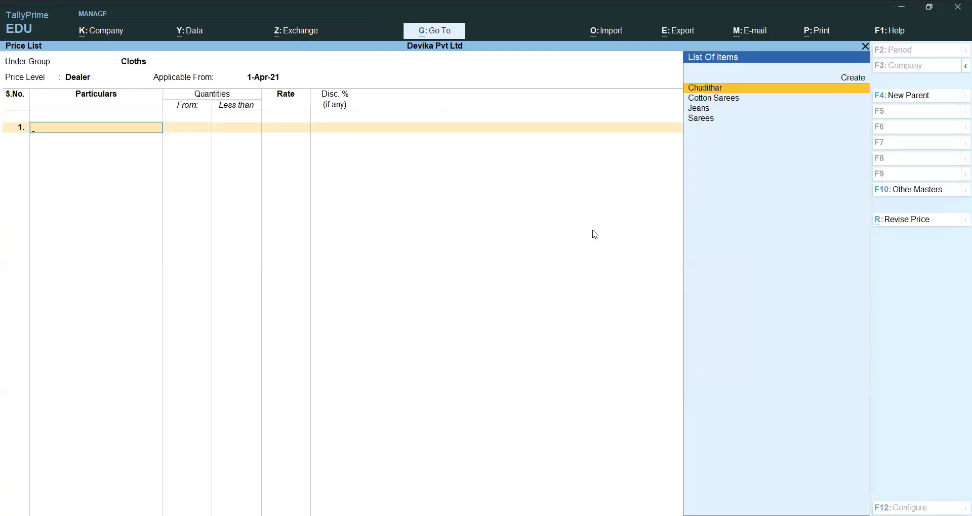
{"action": "key", "text": "Return"}
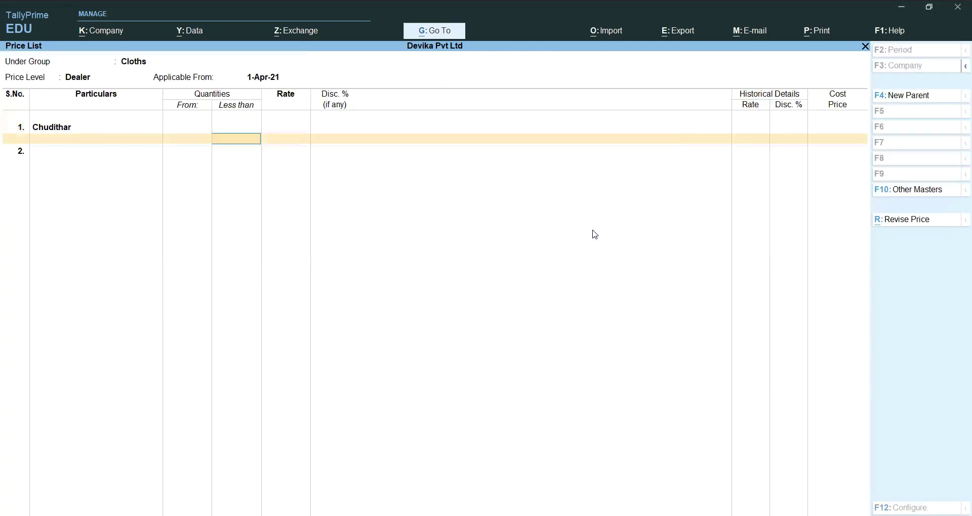
{"action": "type", "text": "51"}
{"action": "key", "text": "Return"}
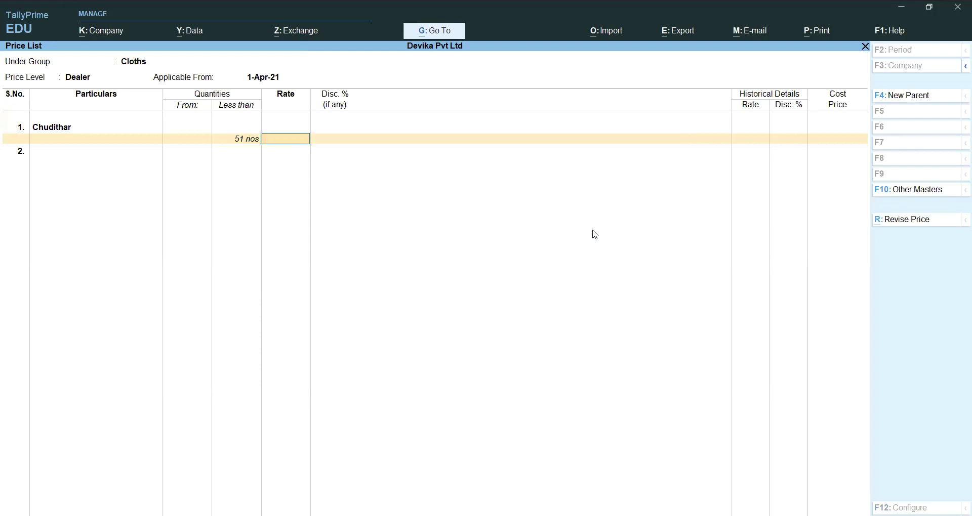
{"action": "key", "text": "alt"}
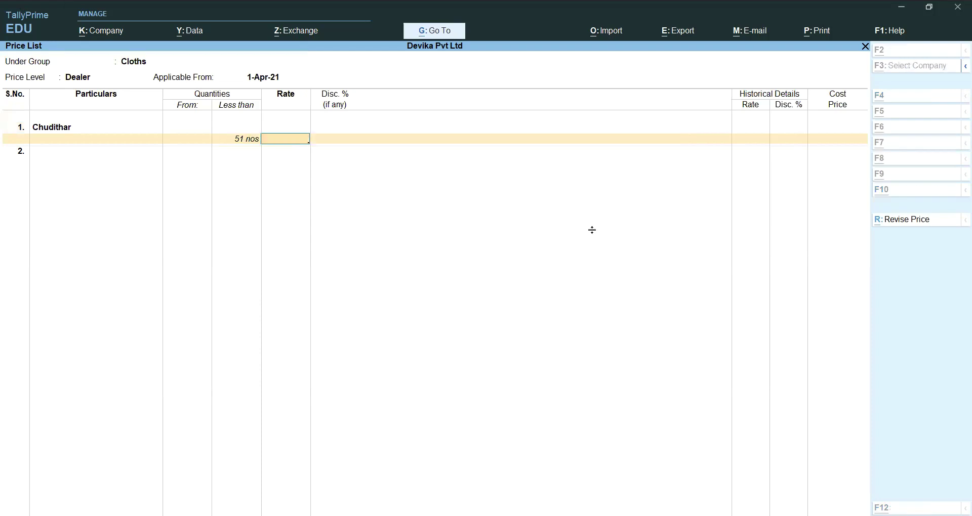
{"action": "key", "text": "alt+Tab"}
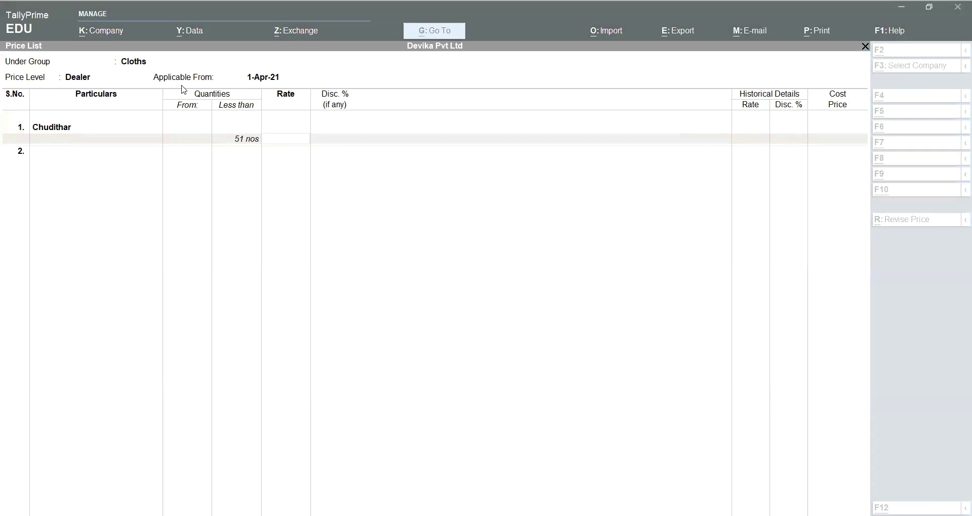
{"action": "left_click", "coordinate": [450, 359]}
{"action": "key", "text": "BackSpace"}
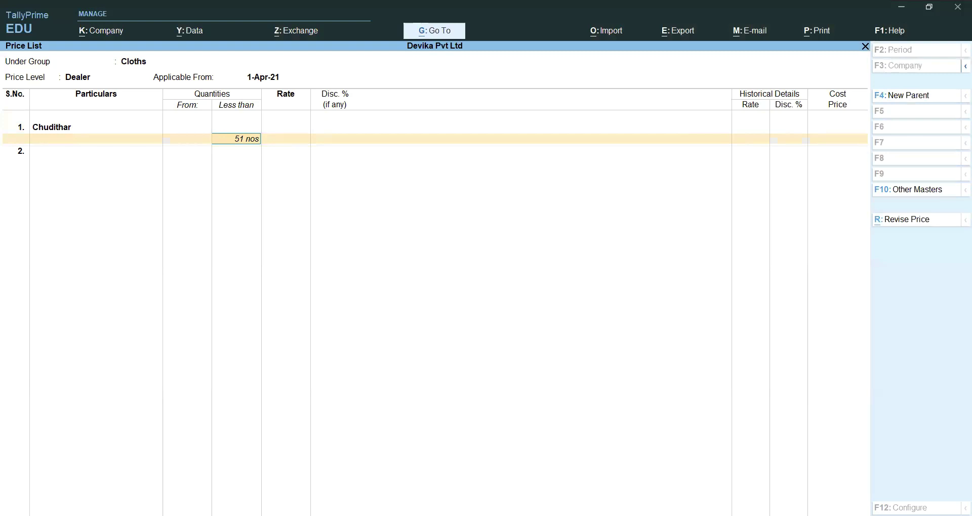
{"action": "key", "text": "BackSpace"}
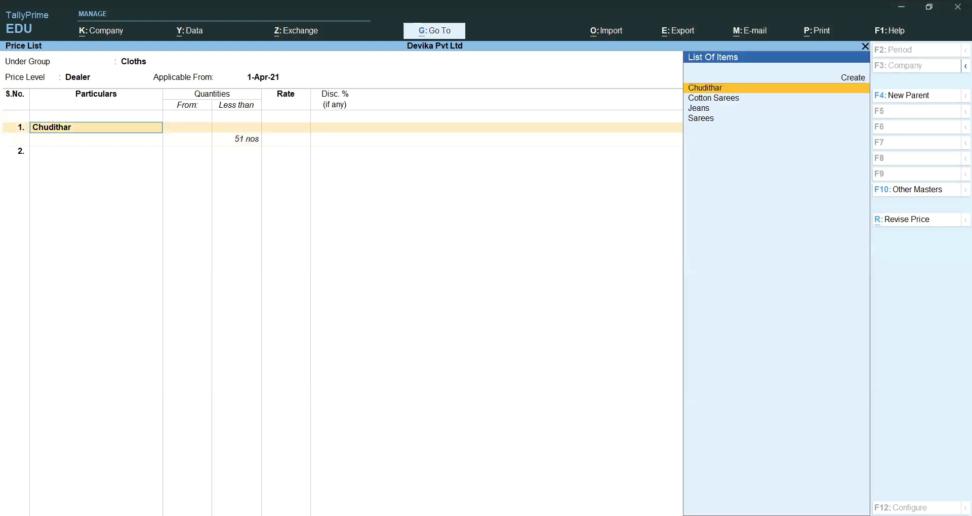
{"action": "key", "text": "Escape"}
{"action": "key", "text": "Escape"}
{"action": "key", "text": "y"}
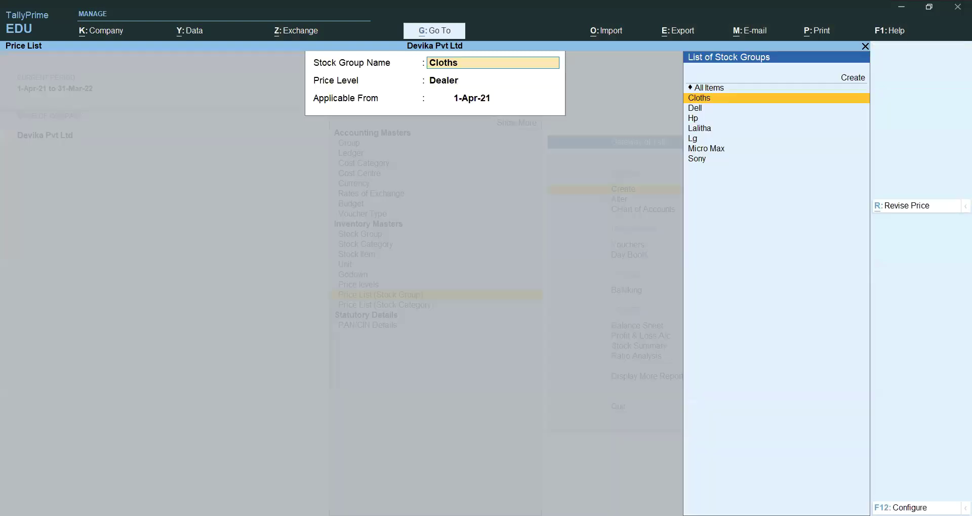
Start a price list for the Cloths stock group at the Retailes price level, applicable from 1-Apr-21.
{"action": "key", "text": "Return"}
{"action": "key", "text": "Down"}
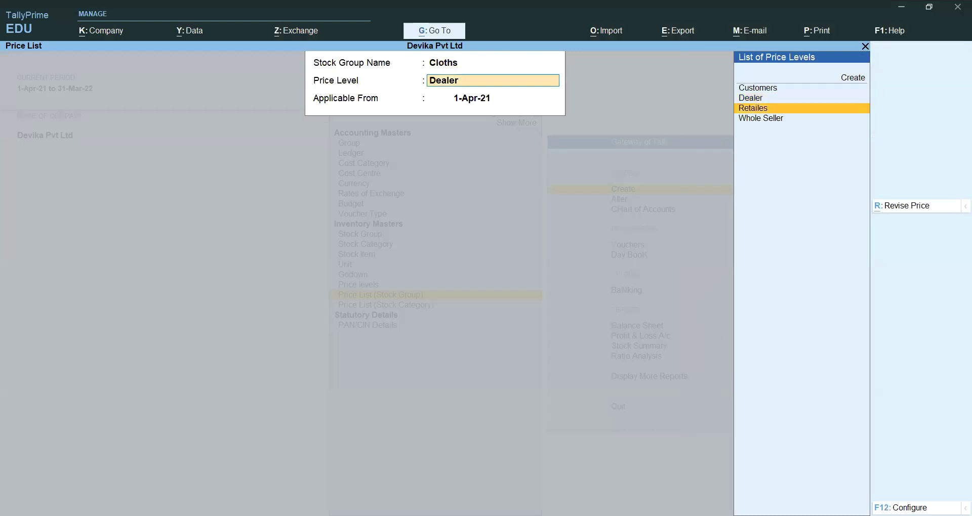
{"action": "key", "text": "Return"}
{"action": "key", "text": "Return"}
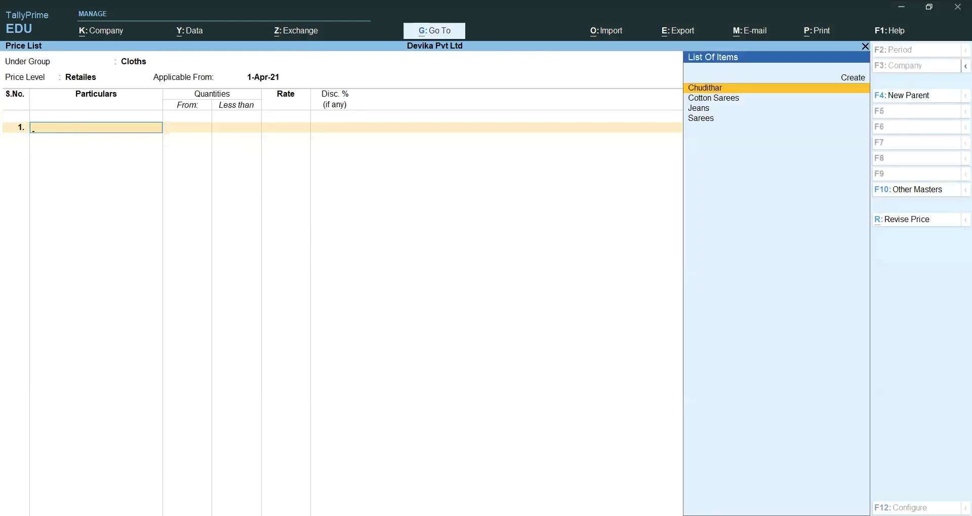
Add Chudithar to the price list with a first slab of less than 51 nos at a rate of 380.
{"action": "key", "text": "Return"}
{"action": "type", "text": "51 nos"}
{"action": "key", "text": "Return"}
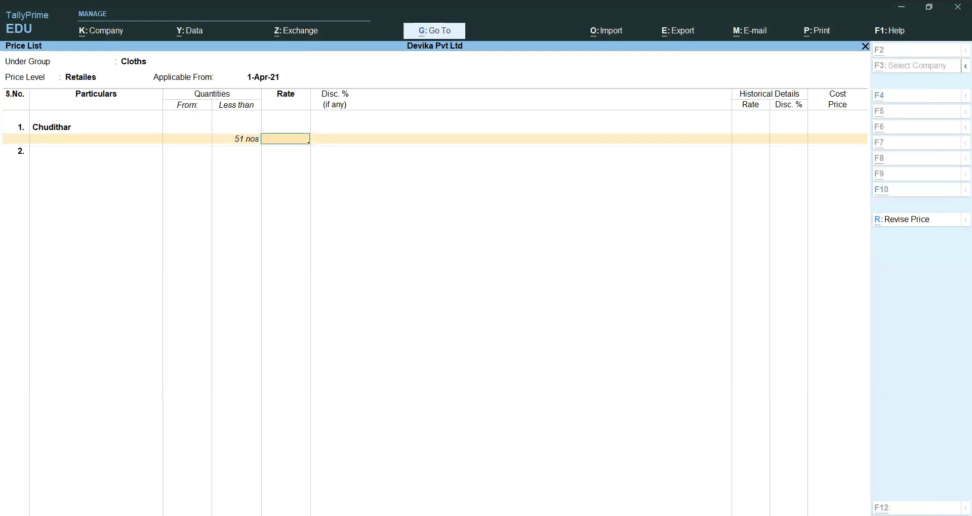
{"action": "key", "text": "alt+Tab"}
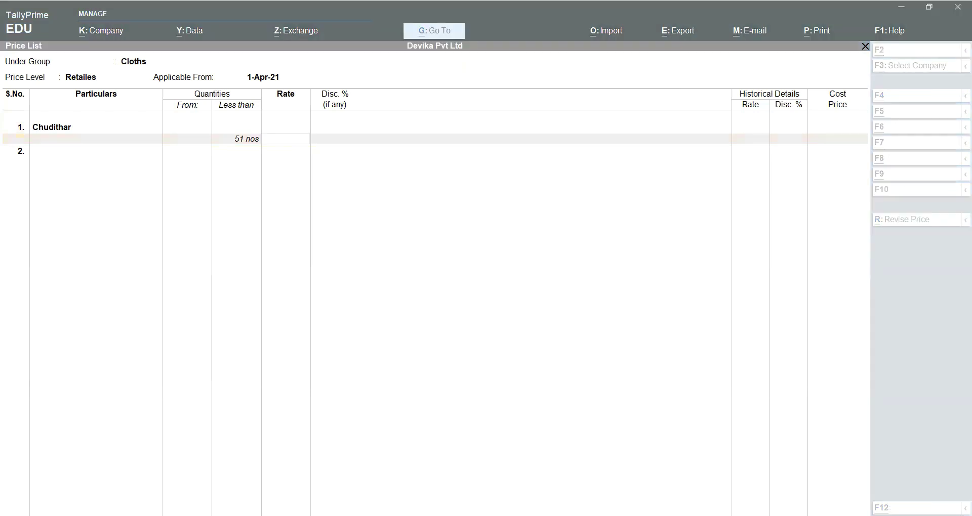
{"action": "type", "text": "n380"}
{"action": "key", "text": "Return"}
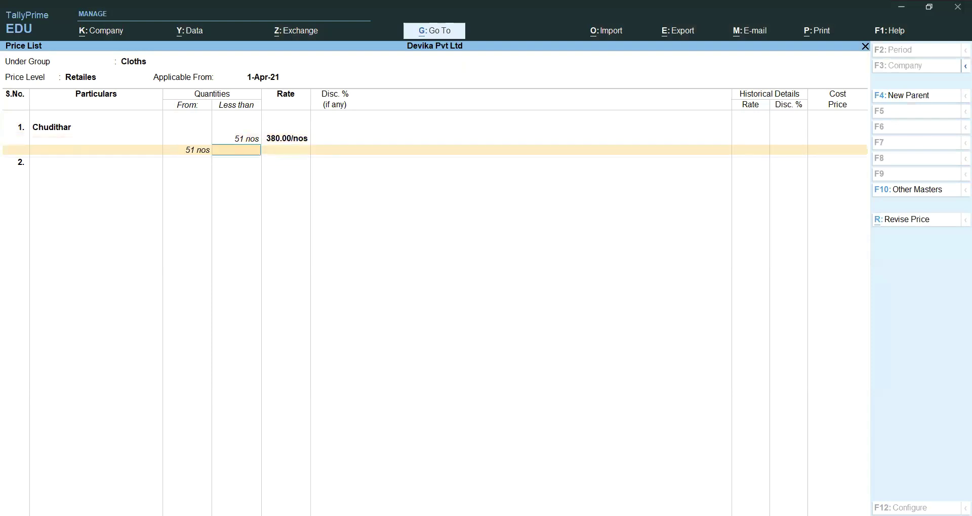
Define Chudithar's second slab as less than 101 nos at a rate of 365 without a discount.
{"action": "type", "text": "101"}
{"action": "key", "text": "Return"}
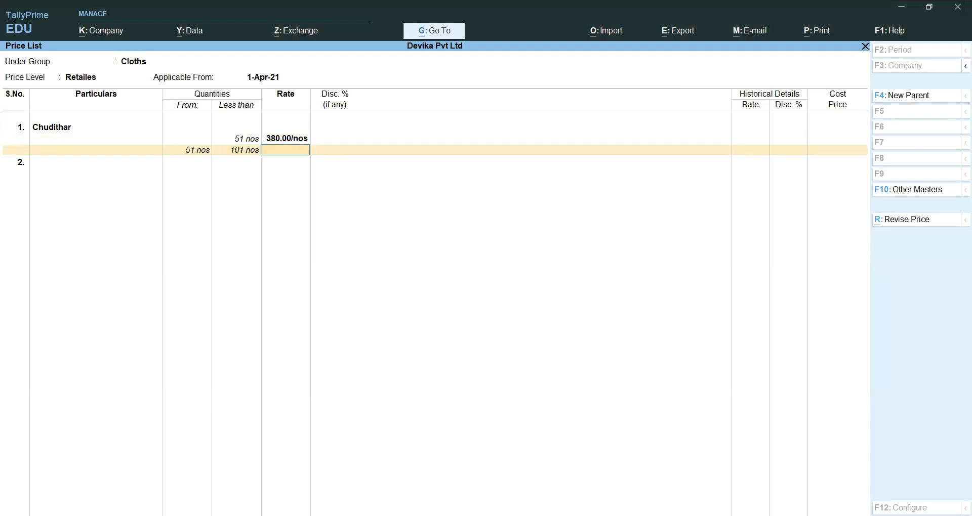
{"action": "key", "text": "Escape"}
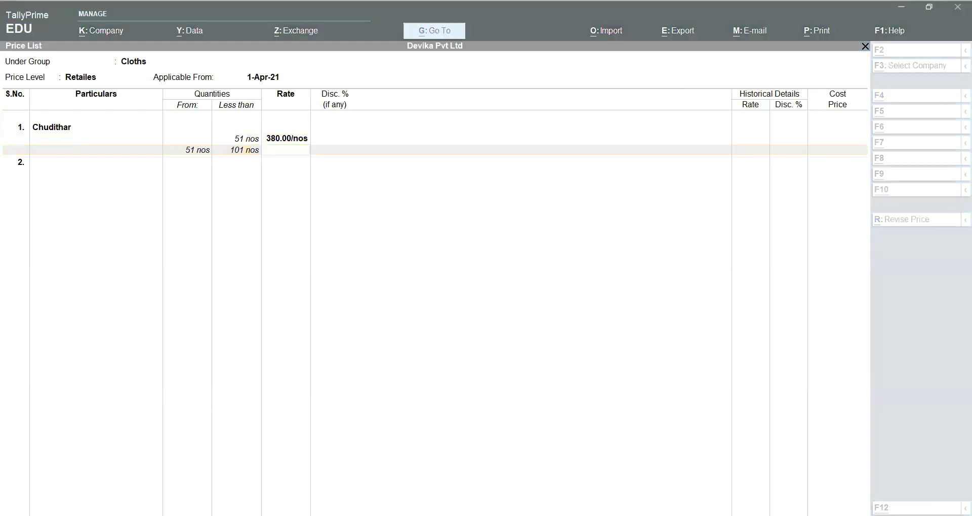
{"action": "type", "text": "n365"}
{"action": "key", "text": "Return"}
{"action": "key", "text": "Return"}
{"action": "key", "text": "Return"}
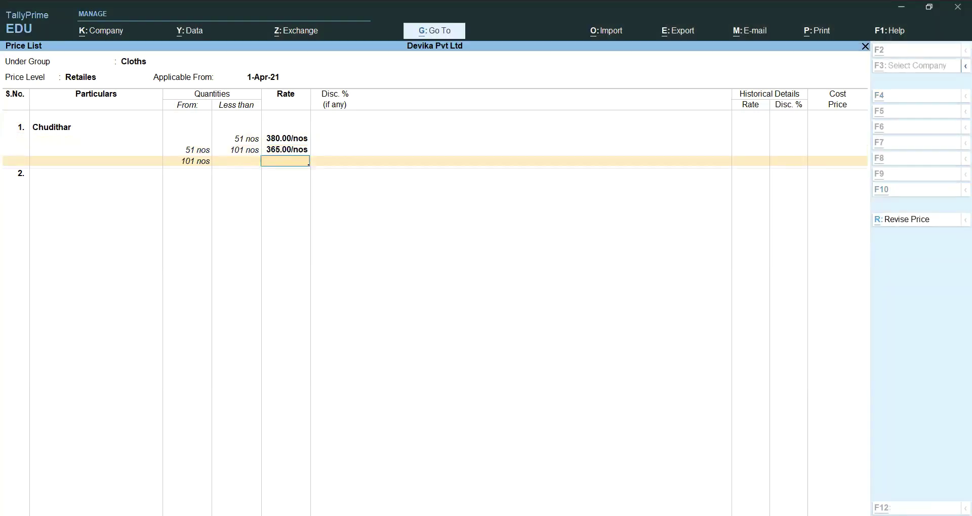
Define Chudithar's open-ended third slab at a rate of 340 with a 10% discount.
{"action": "key", "text": "alt+Tab"}
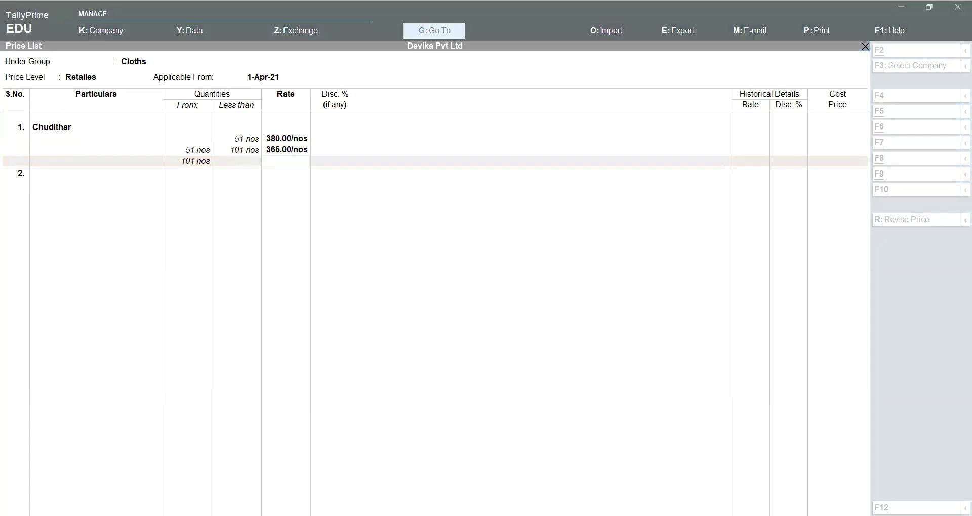
{"action": "type", "text": "n340"}
{"action": "key", "text": "Return"}
{"action": "type", "text": "10"}
{"action": "key", "text": "Return"}
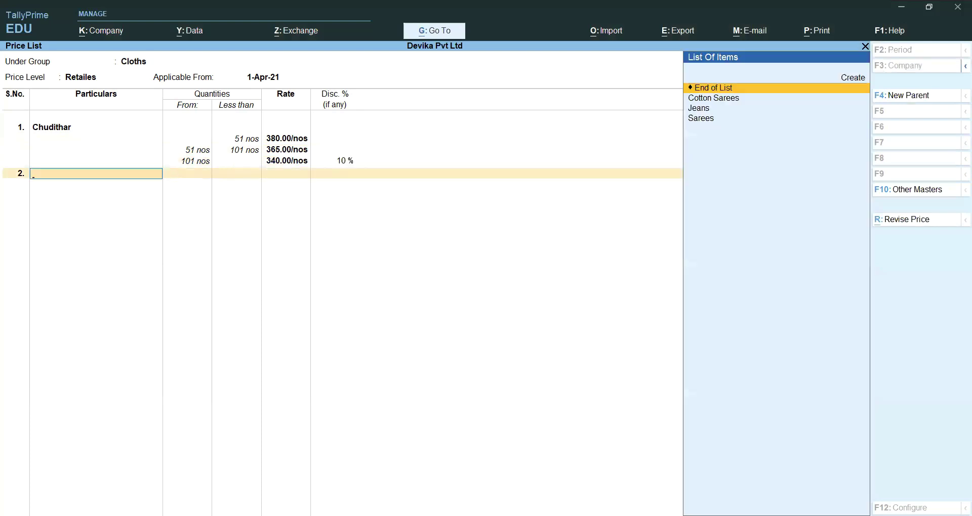
Add Cotton Sarees to the price list with a first slab of less than 51 nos at a rate of 340.
{"action": "key", "text": "alt"}
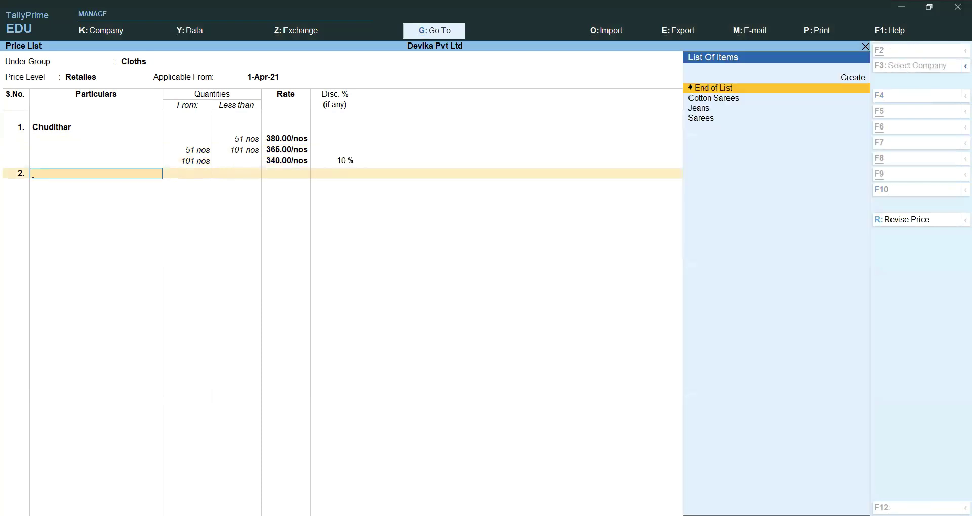
{"action": "key", "text": "alt+Tab"}
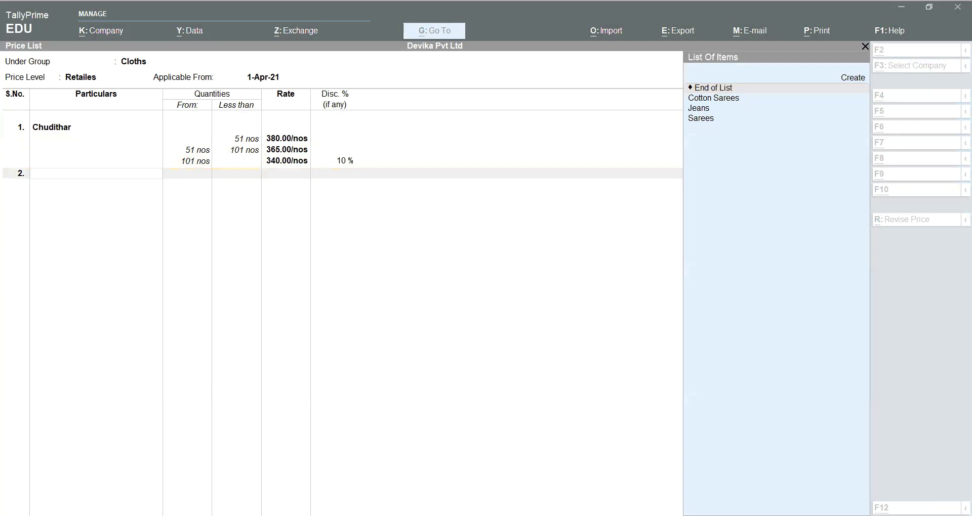
{"action": "type", "text": "C"}
{"action": "key", "text": "Return"}
{"action": "type", "text": "51"}
{"action": "key", "text": "Return"}
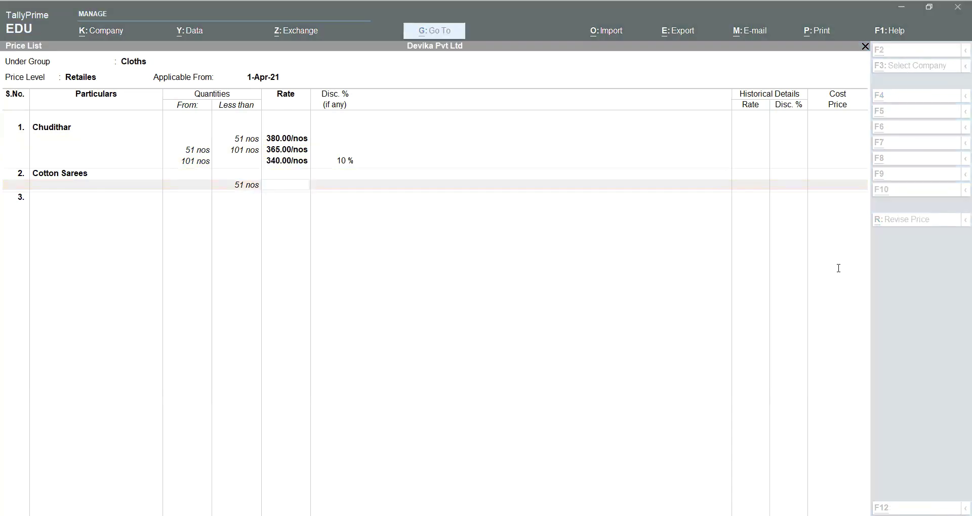
{"action": "left_click", "coordinate": [839, 268]}
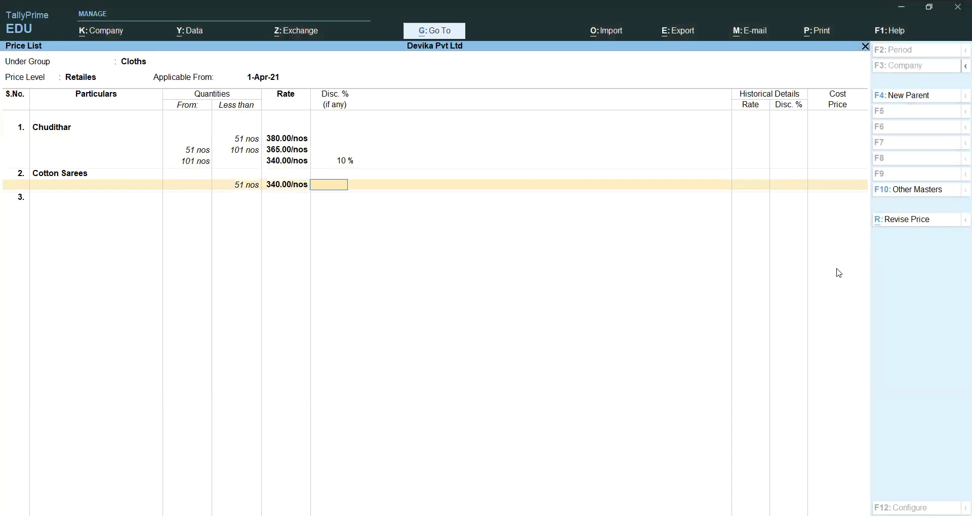
{"action": "type", "text": "340"}
{"action": "key", "text": "Return"}
Define Cotton Sarees' second slab as less than 101 nos at a rate of 310 without a discount.
{"action": "type", "text": "101"}
{"action": "key", "text": "Return"}
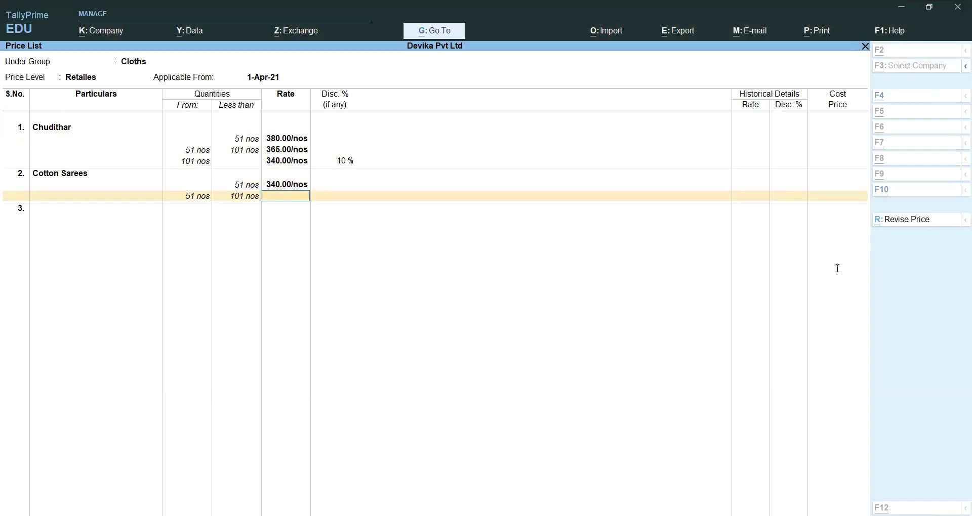
{"action": "type", "text": "310.00/nos"}
{"action": "key", "text": "Return"}
{"action": "key", "text": "Return"}
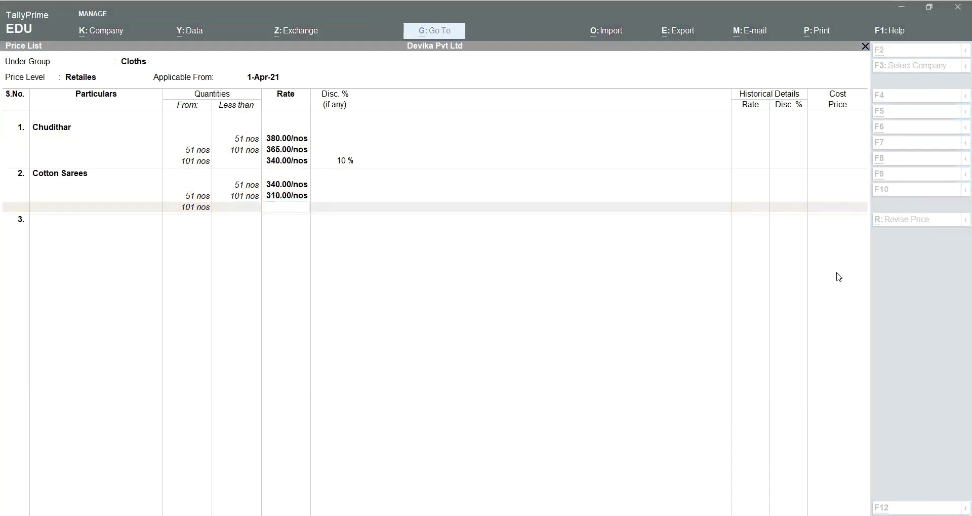
Define Cotton Sarees' open-ended third slab at a rate of 290 with a 5% discount.
{"action": "left_click", "coordinate": [839, 276]}
{"action": "type", "text": "290"}
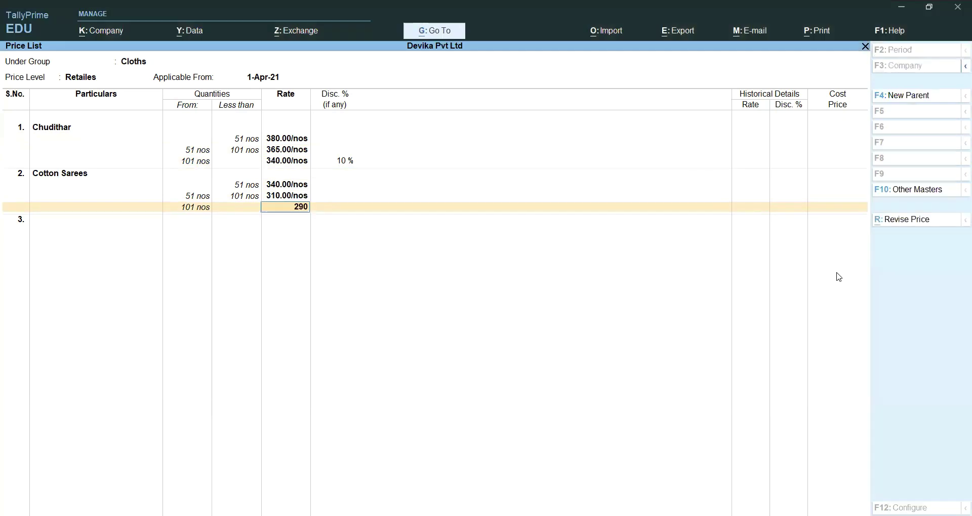
{"action": "key", "text": "Return"}
{"action": "type", "text": "5"}
{"action": "key", "text": "Return"}
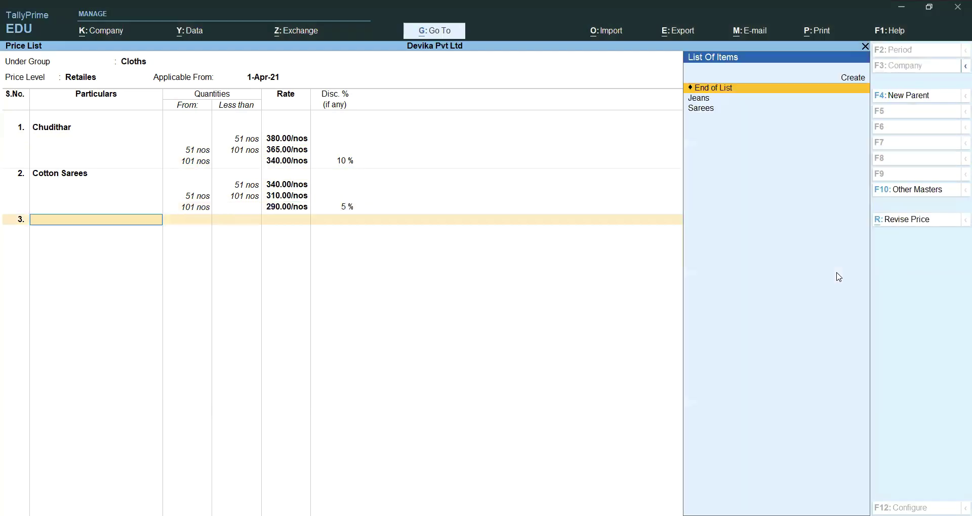
Add Jeans to the price list with a first slab of less than 51 nos at a rate of 420 without a discount.
{"action": "key", "text": "Down"}
{"action": "key", "text": "Return"}
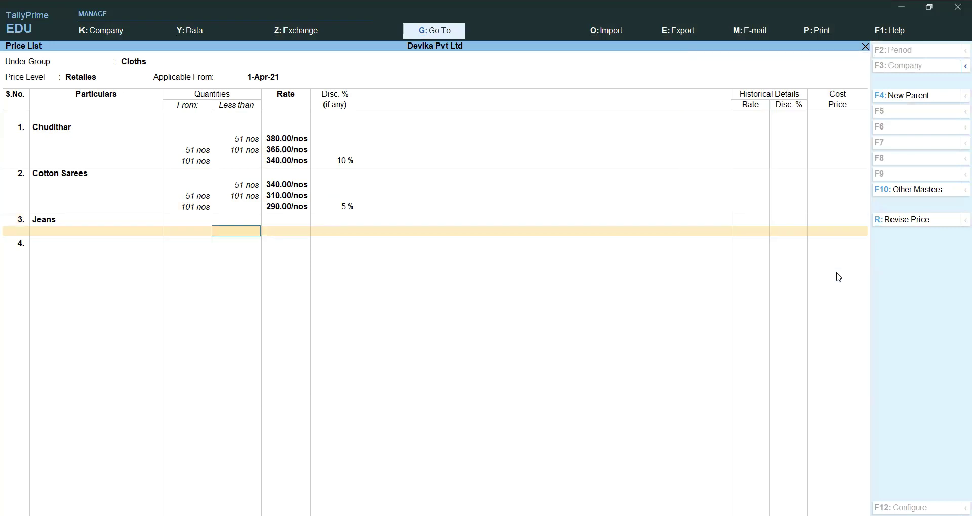
{"action": "type", "text": "51"}
{"action": "key", "text": "Return"}
{"action": "key", "text": "alt"}
{"action": "key", "text": "alt+Tab"}
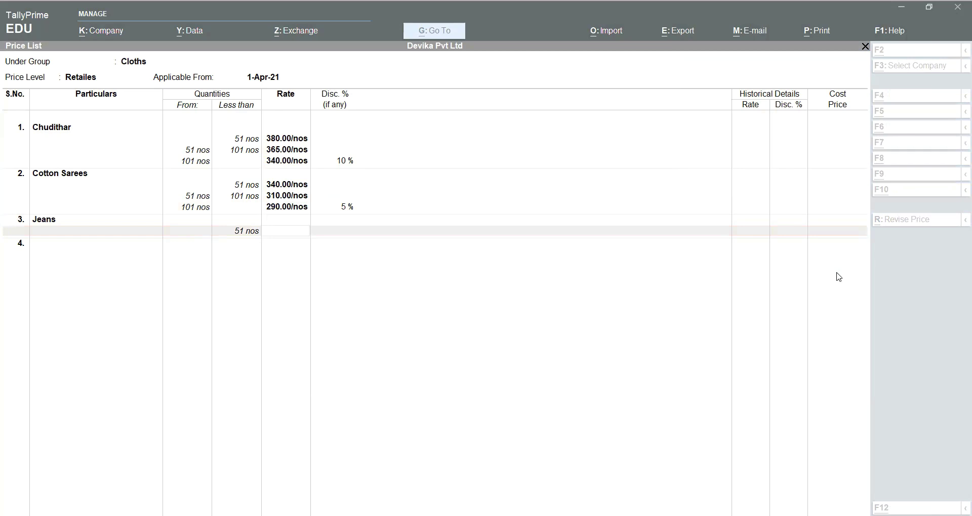
{"action": "left_click", "coordinate": [751, 270]}
{"action": "type", "text": "420"}
{"action": "key", "text": "Return"}
Define Jeans' second slab as less than 101 nos at a rate of 400 without a discount.
{"action": "key", "text": "Return"}
{"action": "type", "text": "101"}
{"action": "key", "text": "Return"}
{"action": "key", "text": "alt+Tab"}
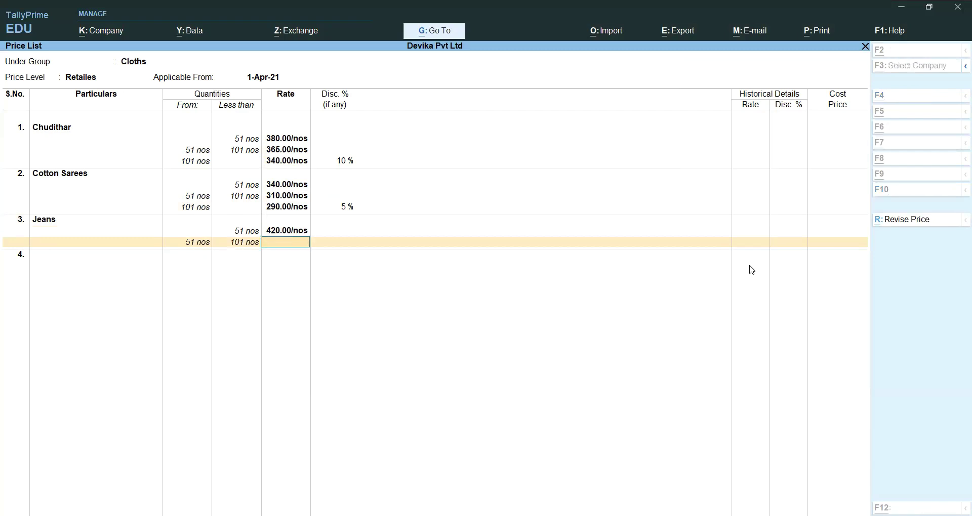
{"action": "key", "text": "alt+Tab"}
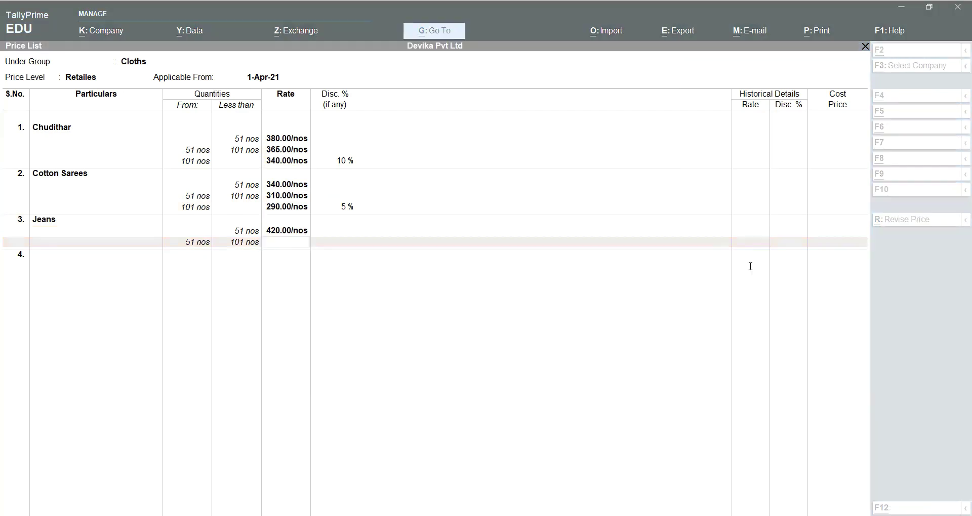
{"action": "key", "text": "alt+Tab"}
{"action": "type", "text": "400"}
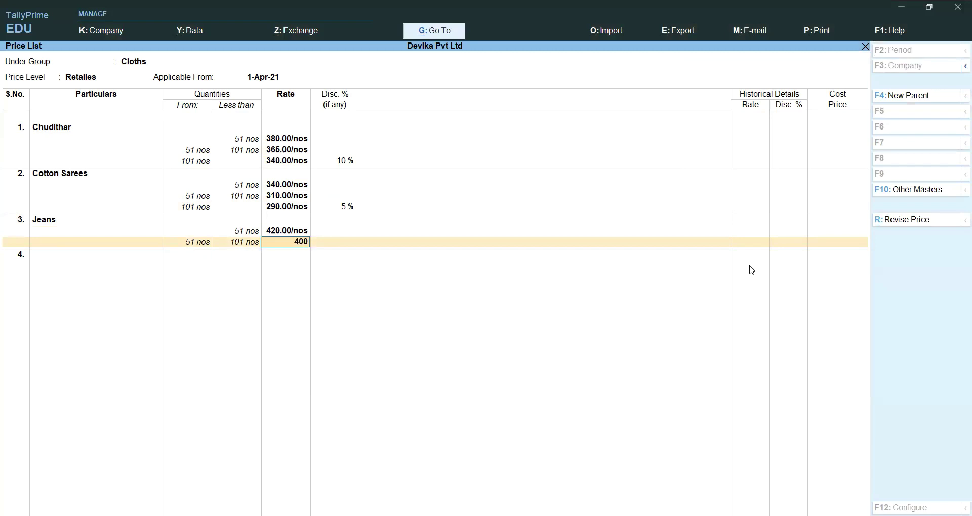
{"action": "key", "text": "Return"}
{"action": "key", "text": "Return"}
{"action": "key", "text": "Return"}
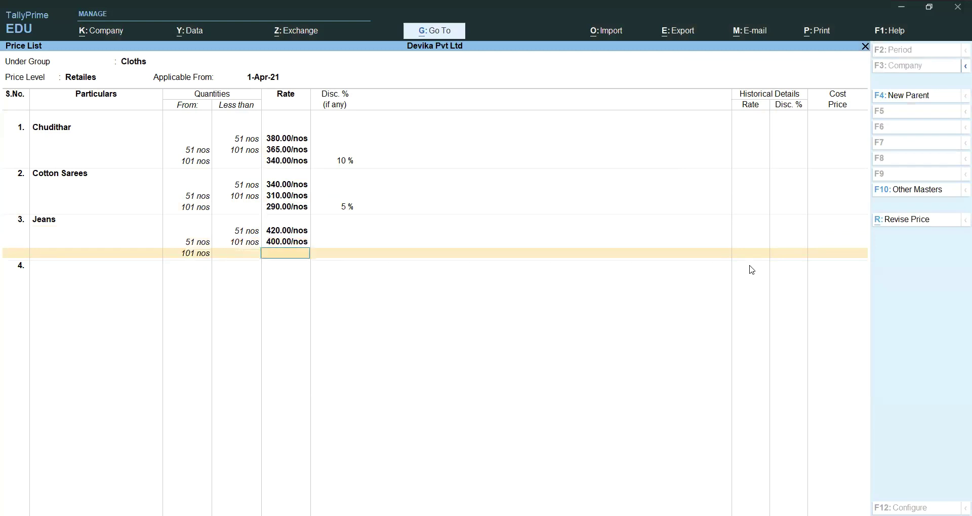
Define Jeans' open-ended third slab at a rate of 380 with a 5% discount.
{"action": "key", "text": "alt"}
{"action": "key", "text": "alt+Tab"}
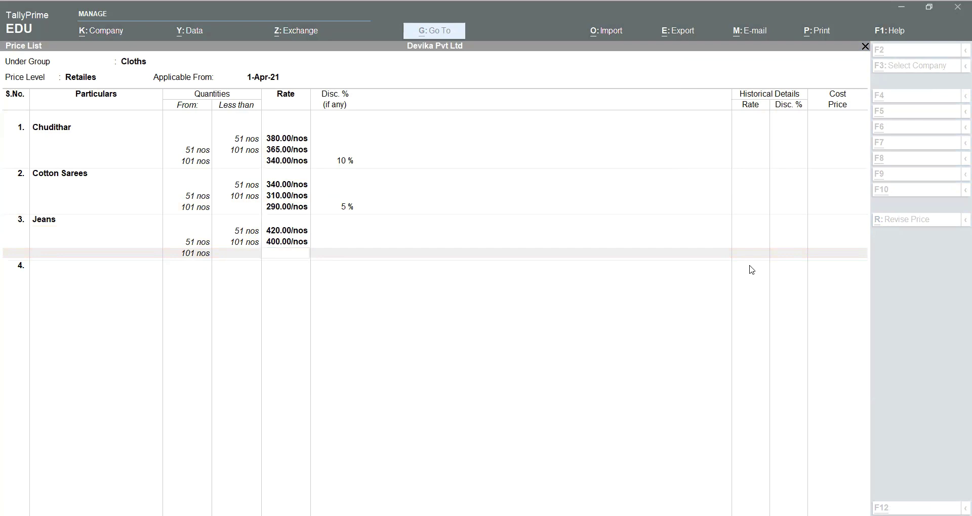
{"action": "type", "text": "380"}
{"action": "key", "text": "Return"}
{"action": "type", "text": "5"}
{"action": "key", "text": "Return"}
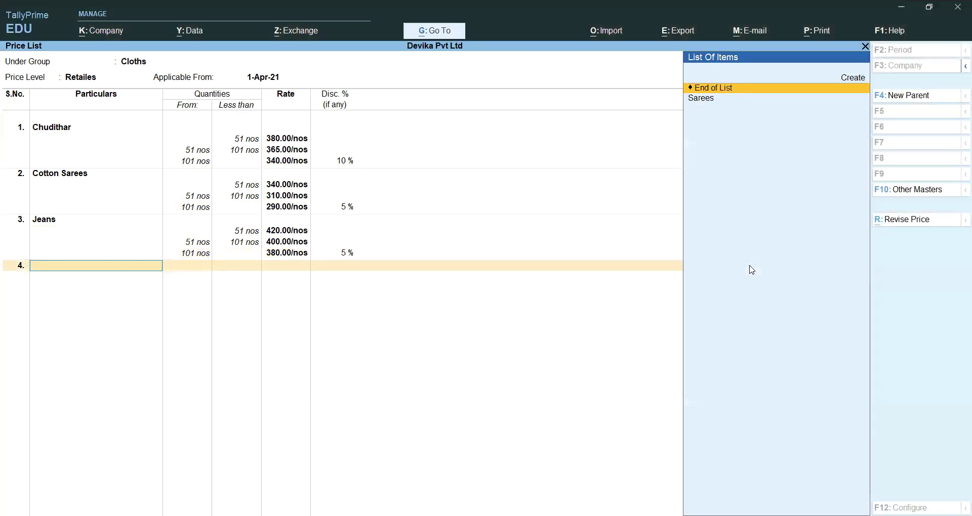
Add Sarees to the price list with a first slab of less than 51 nos at a rate of 390 without a discount.
{"action": "key", "text": "Down"}
{"action": "key", "text": "Return"}
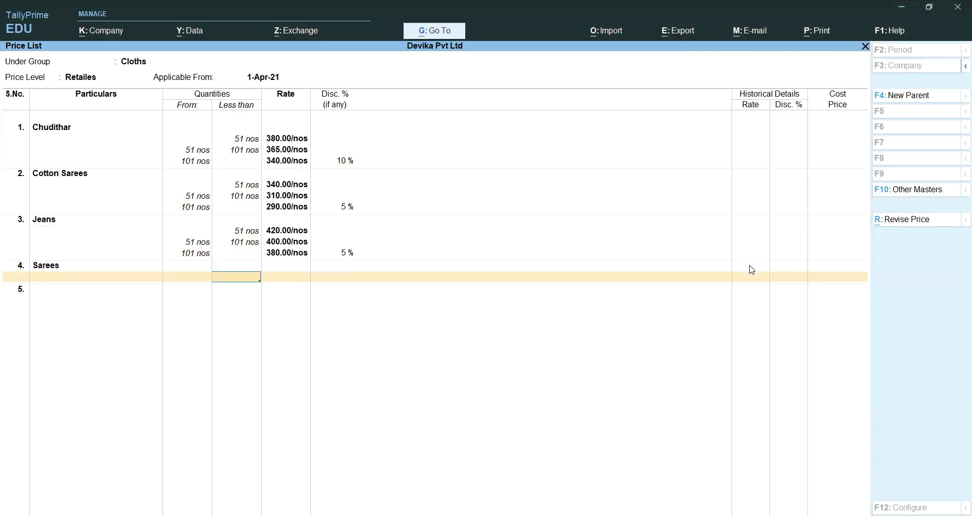
{"action": "key", "text": "alt"}
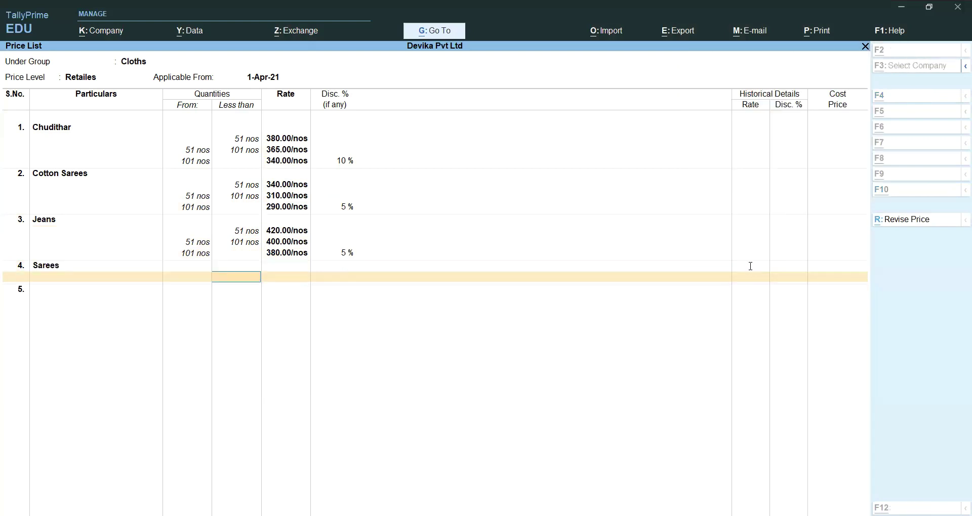
{"action": "key", "text": "alt+Tab"}
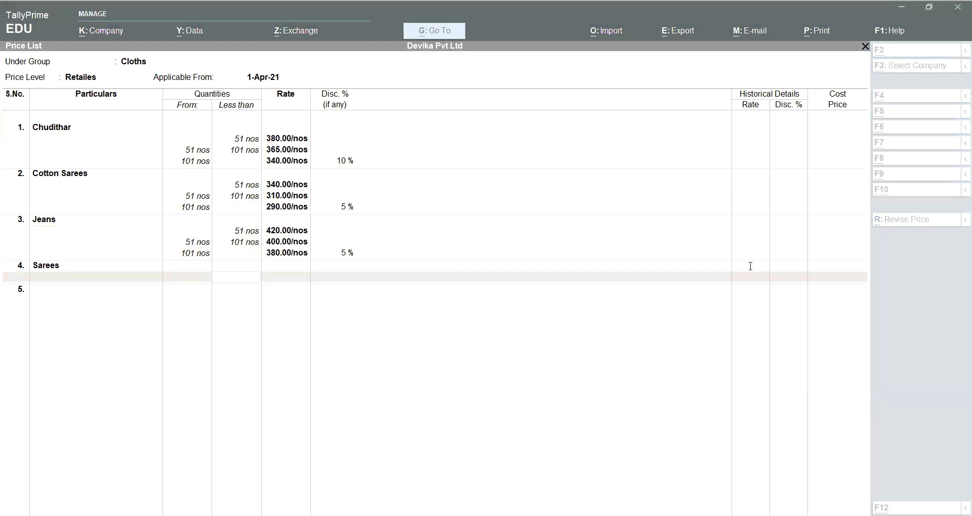
{"action": "type", "text": "51"}
{"action": "key", "text": "Return"}
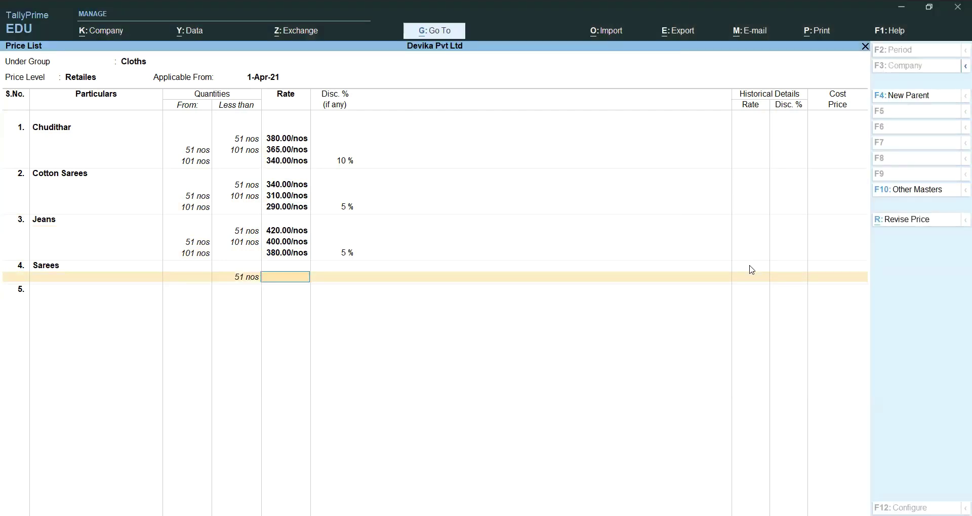
{"action": "type", "text": "390"}
{"action": "key", "text": "Return"}
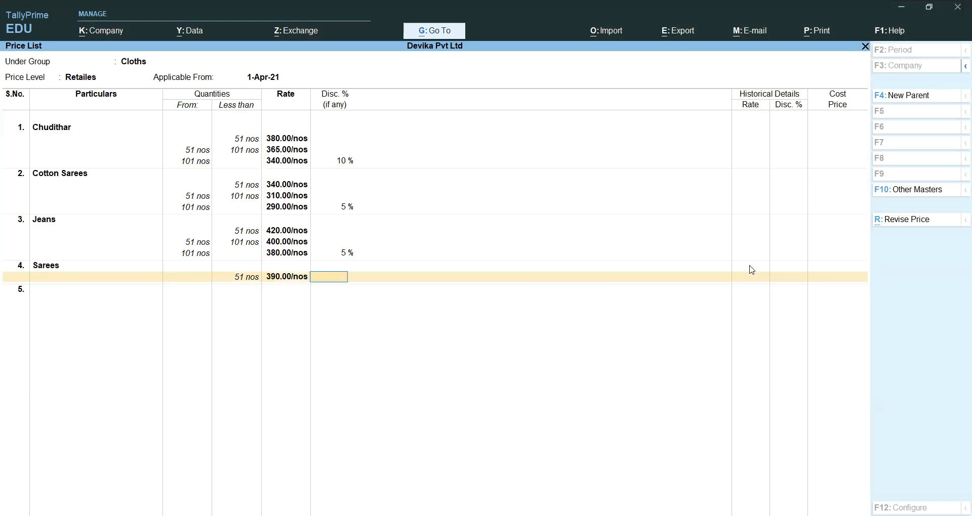
{"action": "key", "text": "Return"}
Define Sarees' second slab as less than 101 nos at a rate of 370 without a discount.
{"action": "type", "text": "101"}
{"action": "key", "text": "Return"}
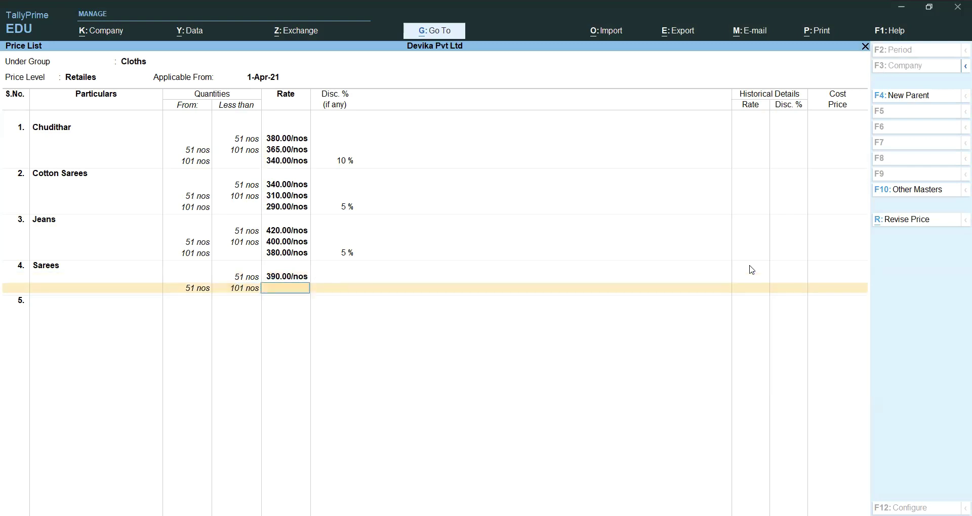
{"action": "key", "text": "alt+Tab"}
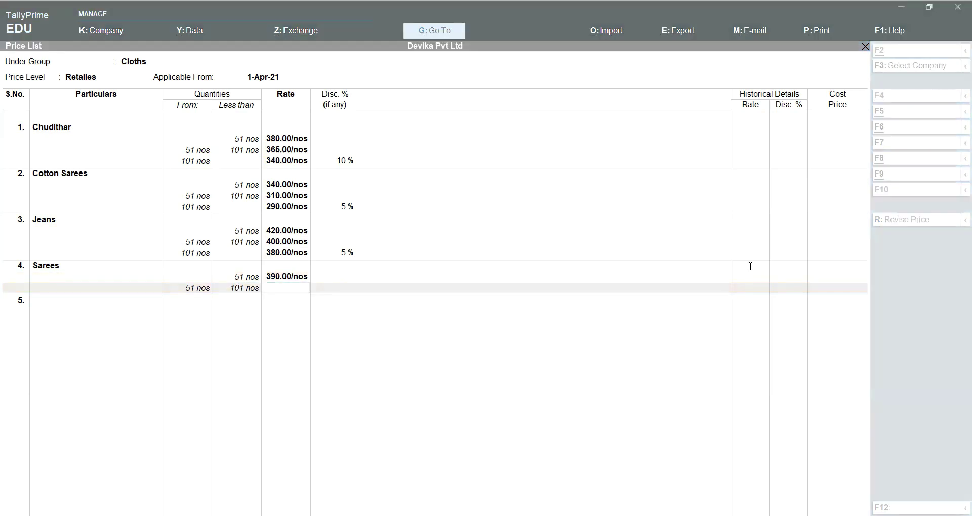
{"action": "left_click", "coordinate": [746, 275]}
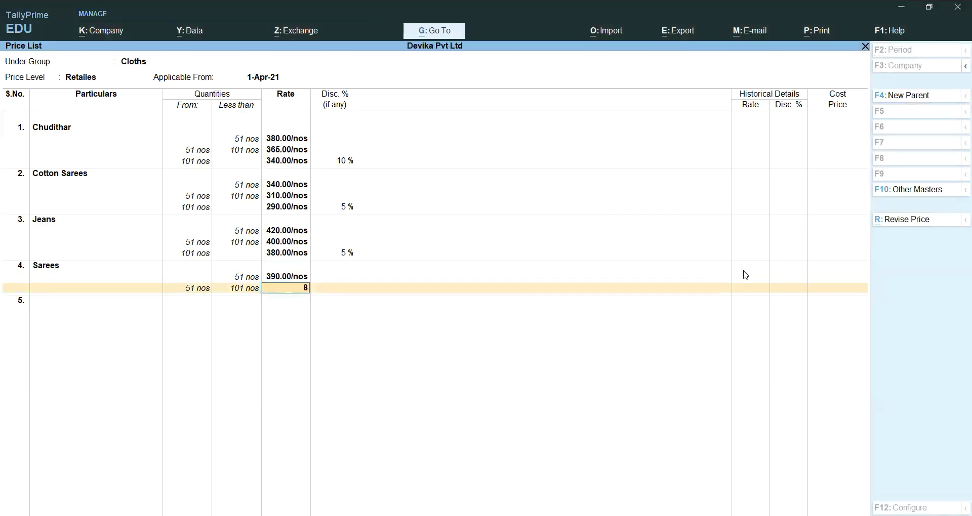
{"action": "type", "text": "370"}
{"action": "key", "text": "Return"}
Define Sarees' open-ended third slab at a rate of 350 with a 10% discount.
{"action": "key", "text": "alt+Tab"}
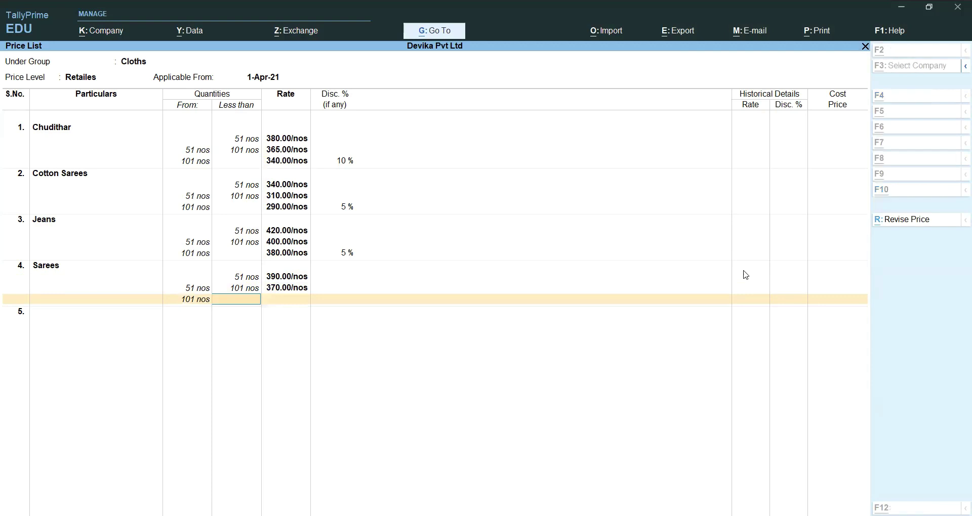
{"action": "key", "text": "ctrl+a"}
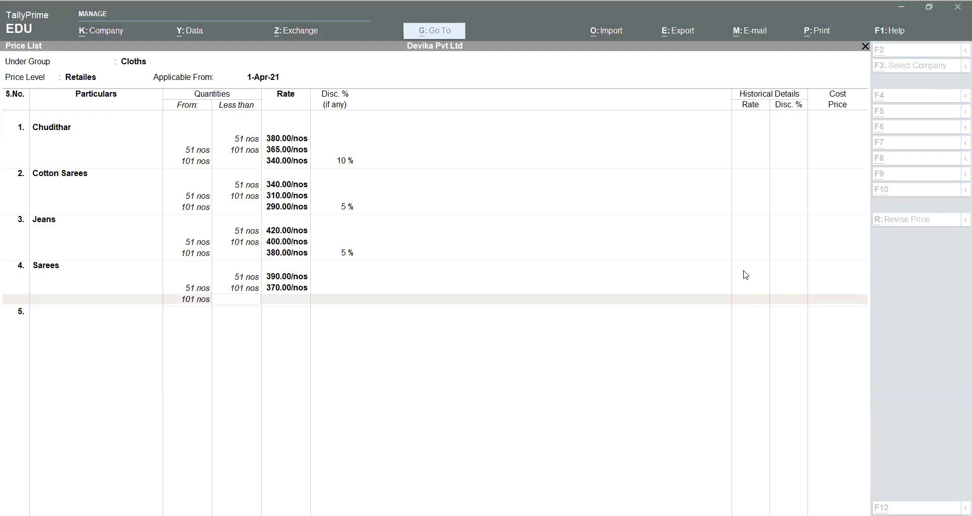
{"action": "key", "text": "alt+Tab"}
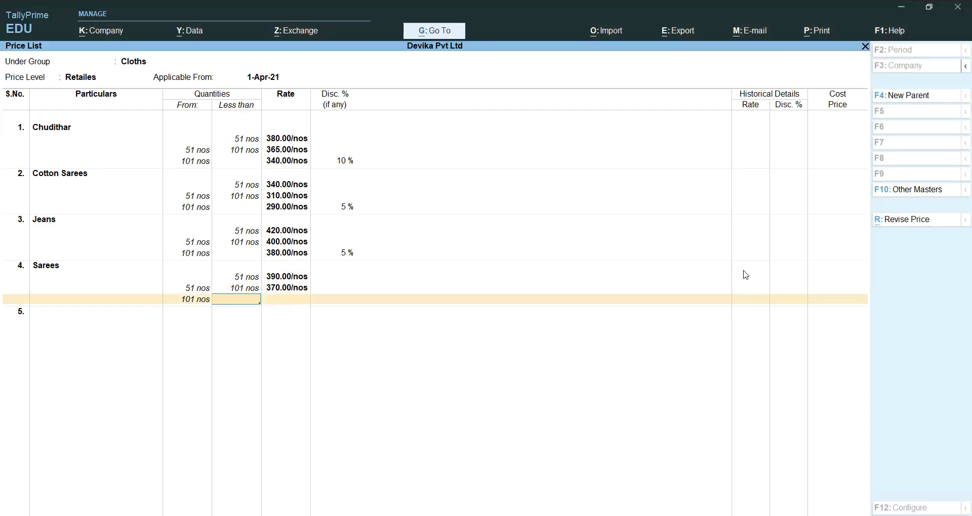
{"action": "key", "text": "ctrl"}
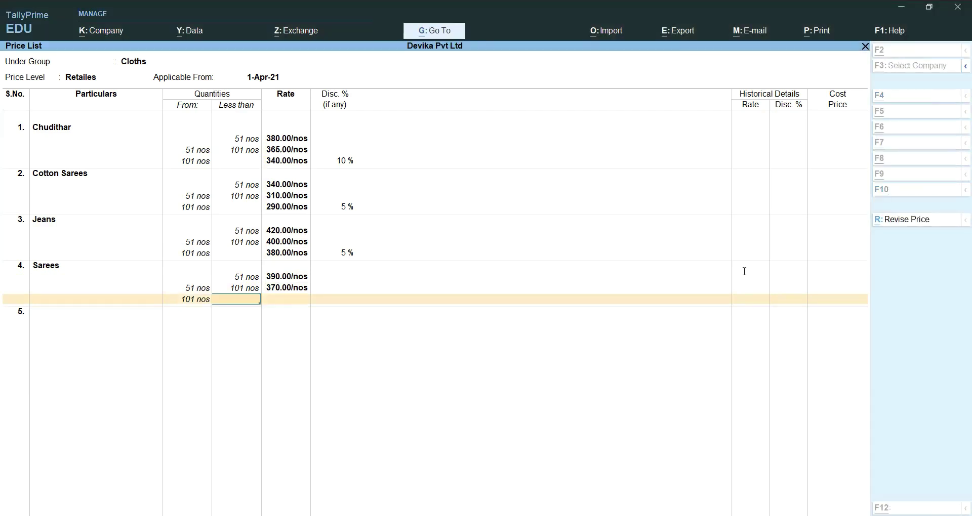
{"action": "key", "text": "Return"}
{"action": "type", "text": "350"}
{"action": "key", "text": "Return"}
{"action": "type", "text": "10"}
{"action": "key", "text": "Return"}
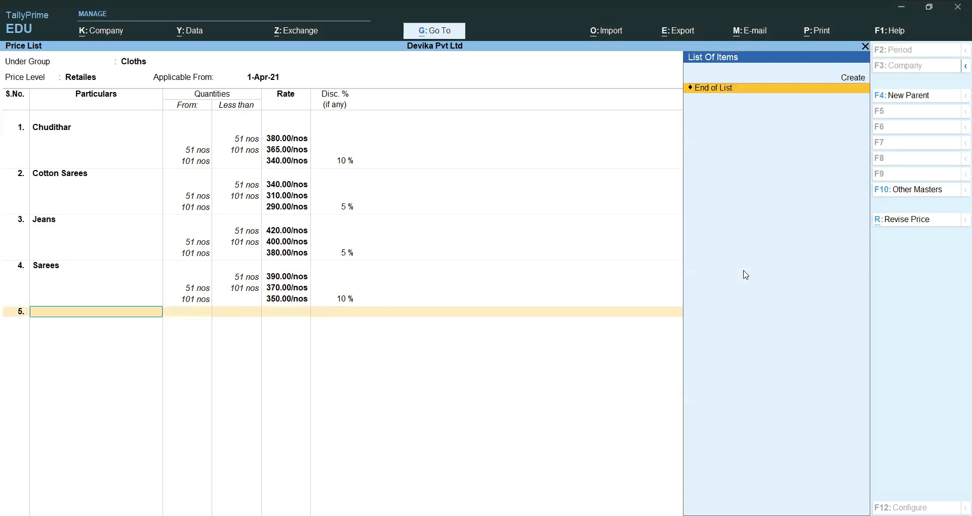
Save the Retailes price list for Cloths and return to the Gateway of Tally.
{"action": "key", "text": "Return"}
{"action": "key", "text": "Return"}
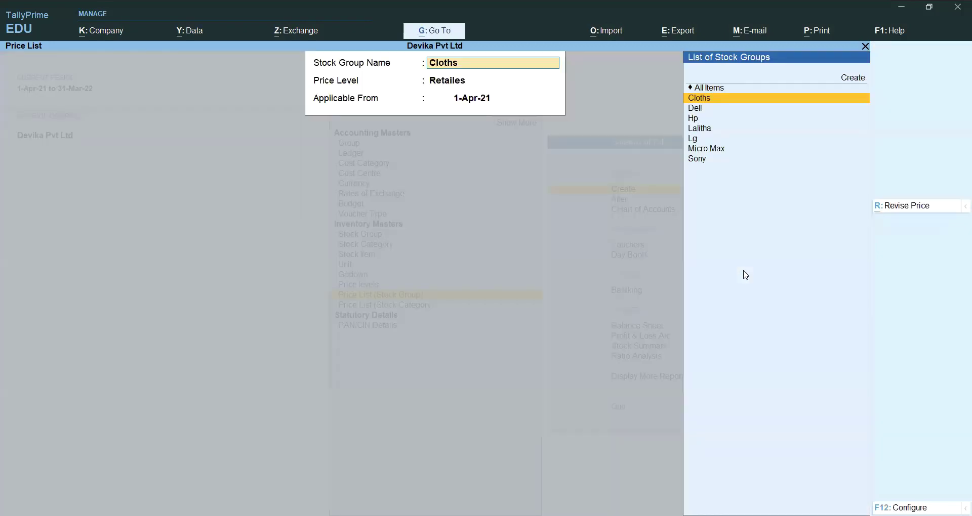
{"action": "key", "text": "Return"}
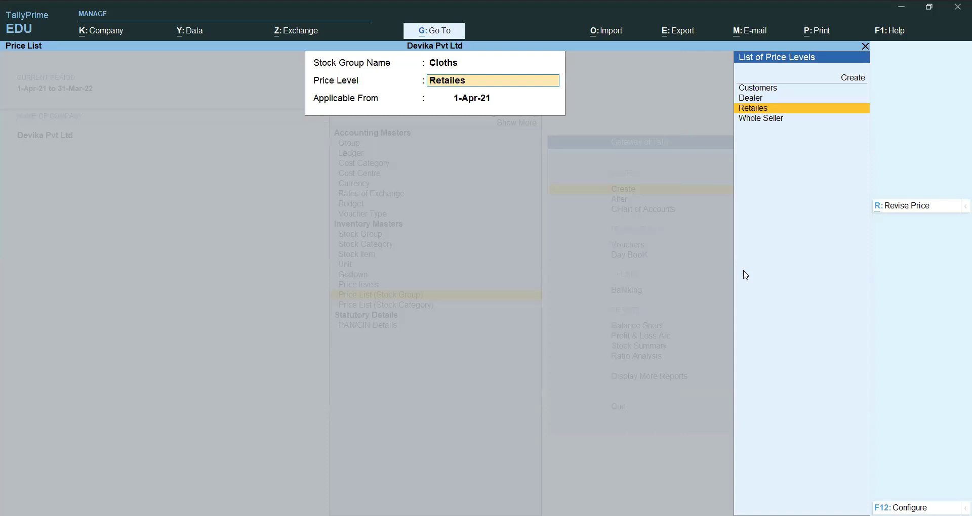
{"action": "key", "text": "Escape"}
{"action": "key", "text": "Escape"}
{"action": "key", "text": "Escape"}
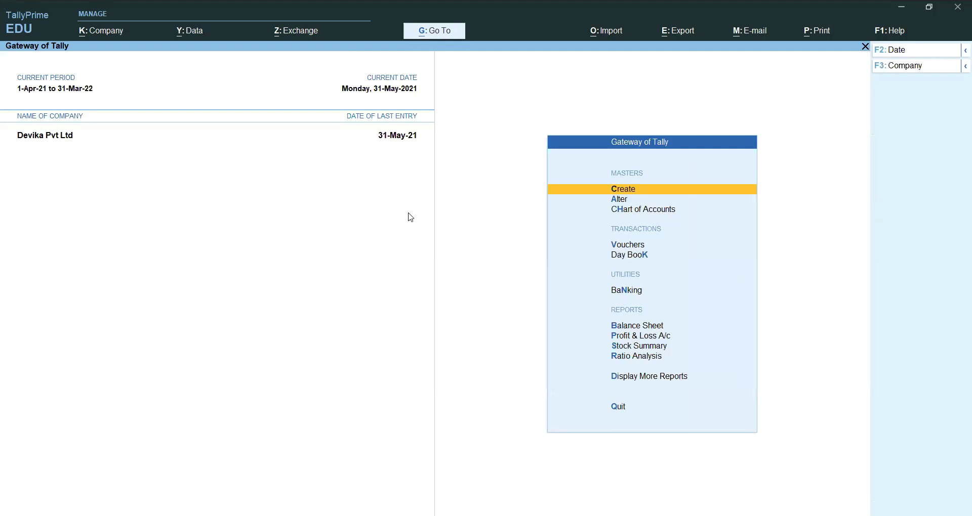
Open the Whole Seller price list of the Cloths stock group for alteration, applicable from 1-Apr-21, and review its rates and discounts.
{"action": "left_click", "coordinate": [625, 203]}
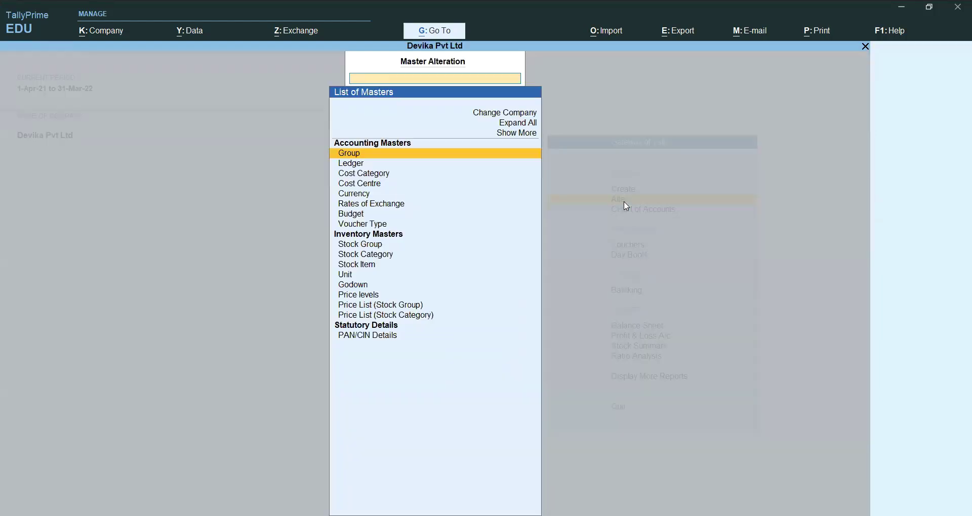
{"action": "key", "text": "Down"}
{"action": "key", "text": "Down"}
{"action": "key", "text": "Down"}
{"action": "key", "text": "Down"}
{"action": "key", "text": "Down"}
{"action": "key", "text": "Down"}
{"action": "key", "text": "Down"}
{"action": "key", "text": "Down"}
{"action": "key", "text": "Down"}
{"action": "key", "text": "Down"}
{"action": "key", "text": "Down"}
{"action": "key", "text": "Down"}
{"action": "key", "text": "Down"}
{"action": "key", "text": "Down"}
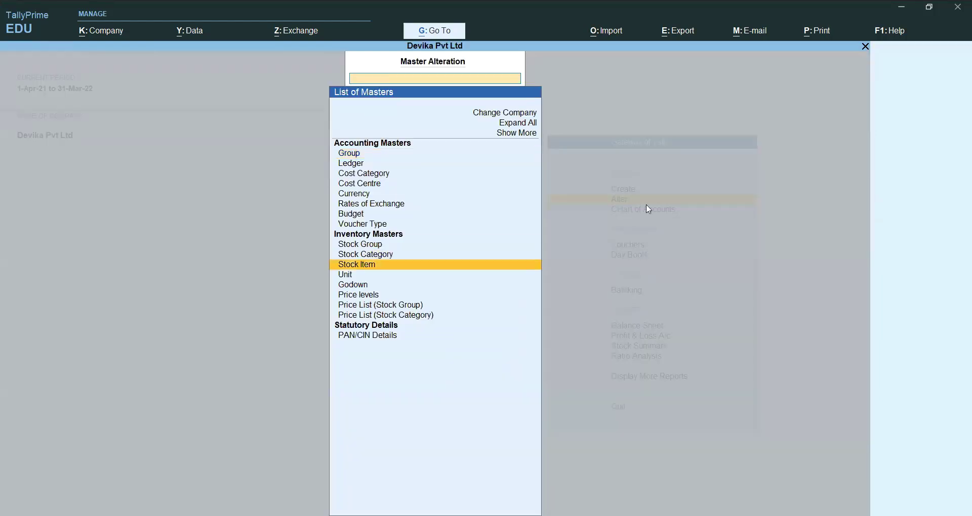
{"action": "key", "text": "Return"}
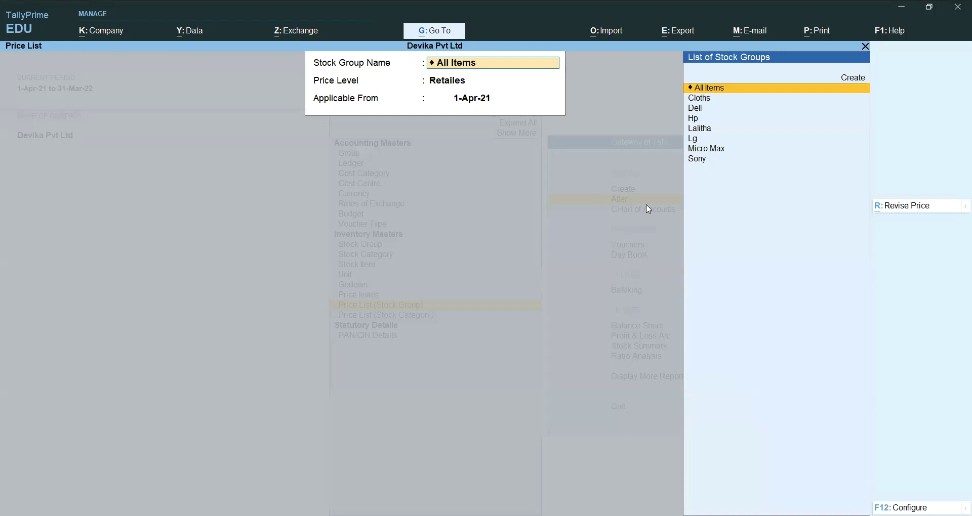
{"action": "key", "text": "Down"}
{"action": "key", "text": "Return"}
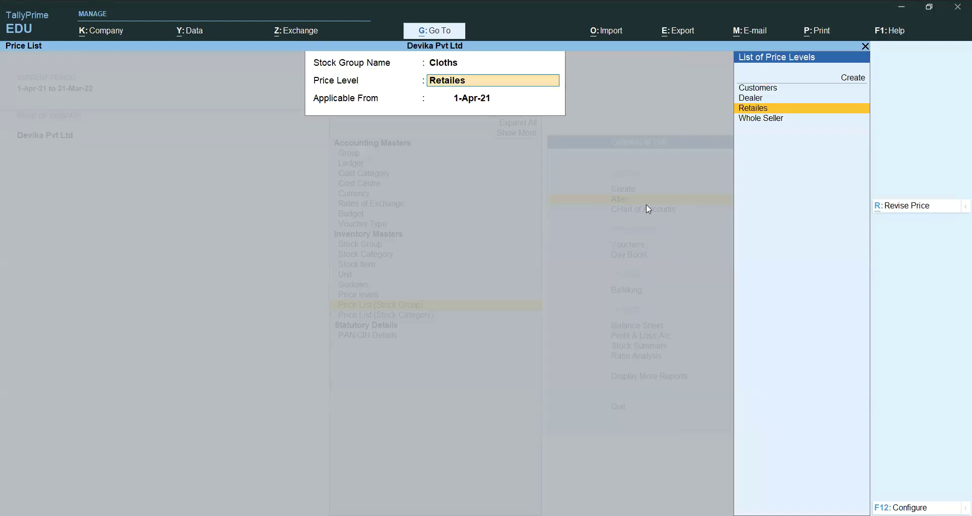
{"action": "key", "text": "Down"}
{"action": "key", "text": "Return"}
{"action": "key", "text": "Return"}
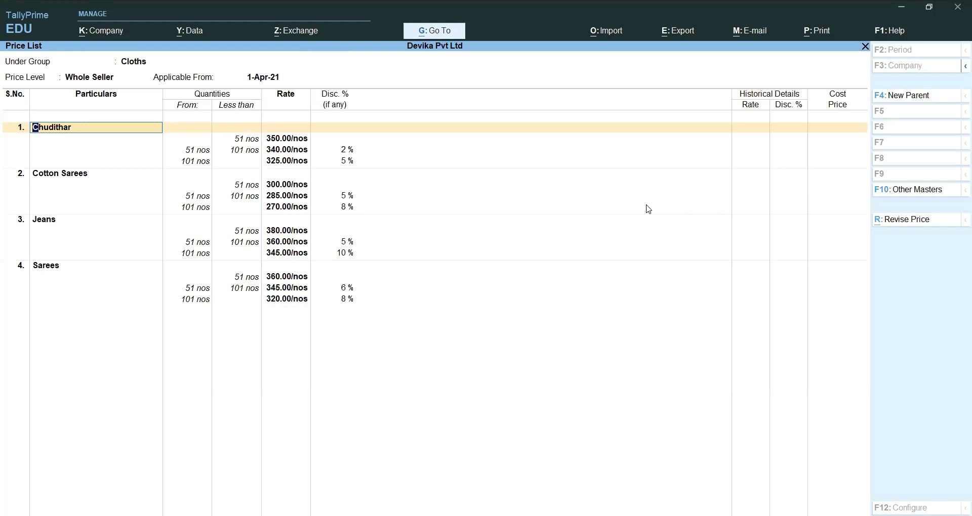
Leave the Whole Seller price list without changing it and return to the Gateway of Tally.
{"action": "key", "text": "Escape"}
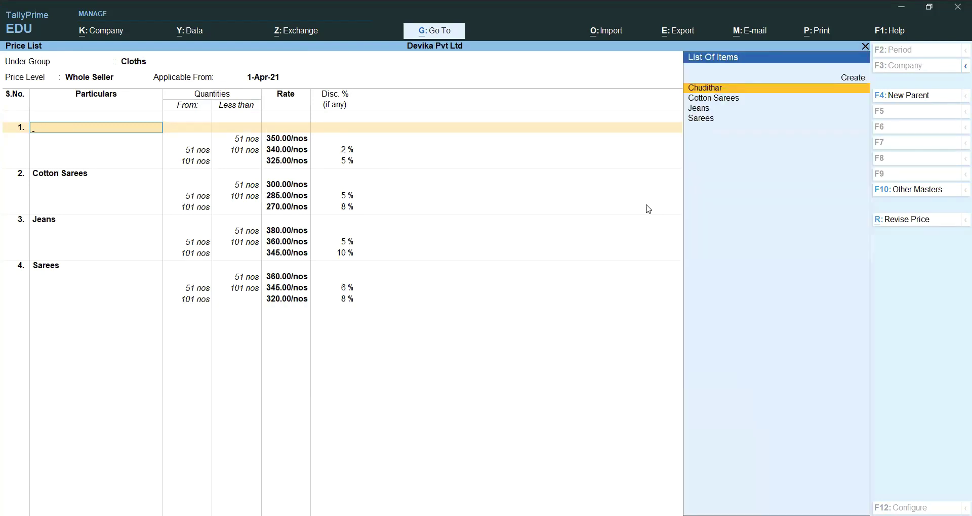
{"action": "key", "text": "Escape"}
{"action": "key", "text": "Return"}
{"action": "key", "text": "BackSpace"}
{"action": "key", "text": "Escape"}
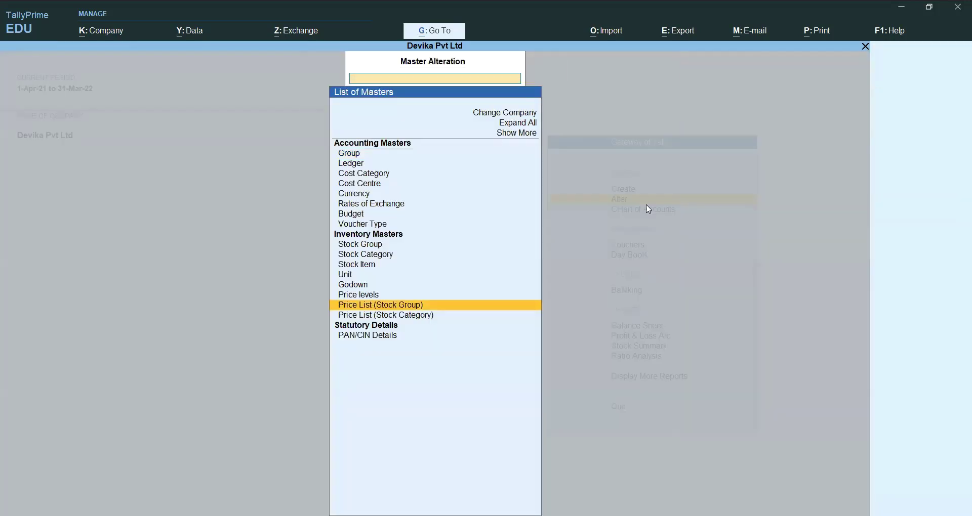
{"action": "key", "text": "Escape"}
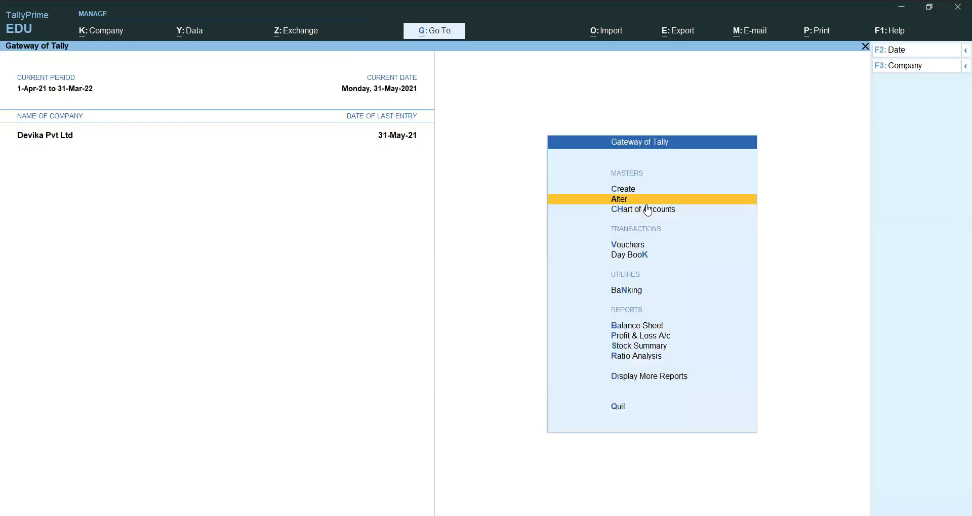
Start a new Sales voucher from the voucher entry screen.
{"action": "key", "text": "Down"}
{"action": "key", "text": "Down"}
{"action": "key", "text": "Return"}
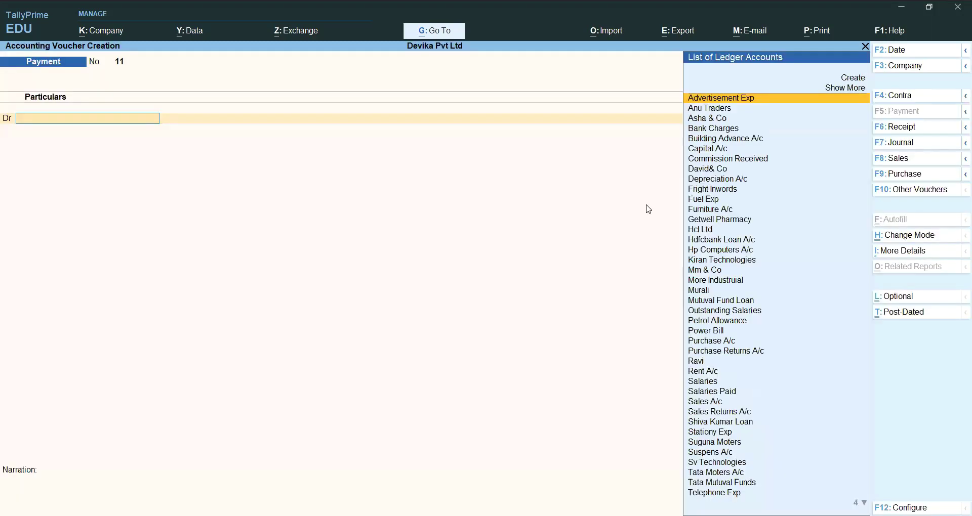
{"action": "left_click", "coordinate": [917, 159]}
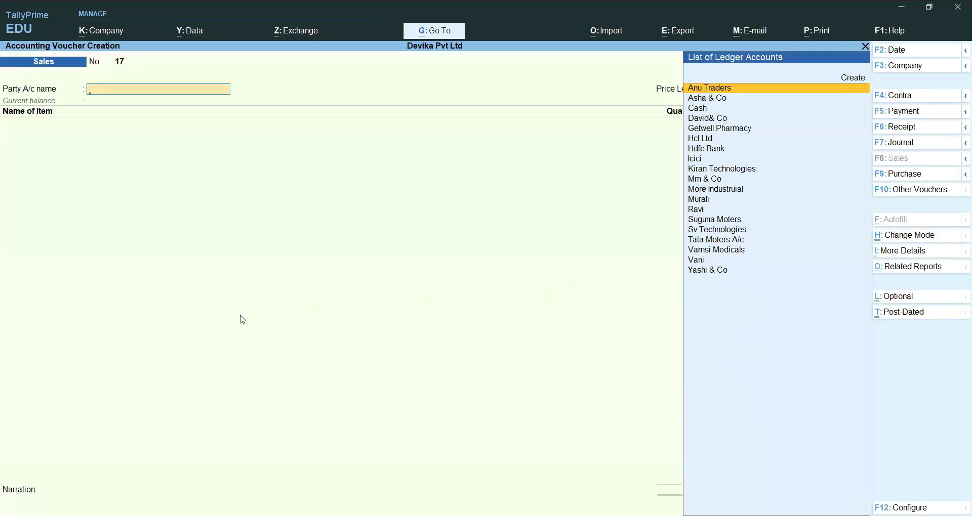
Create a party ledger for the voucher with the customer's name and place it under Sundry Debtors.
{"action": "key", "text": "alt+c"}
{"action": "type", "text": "J"}
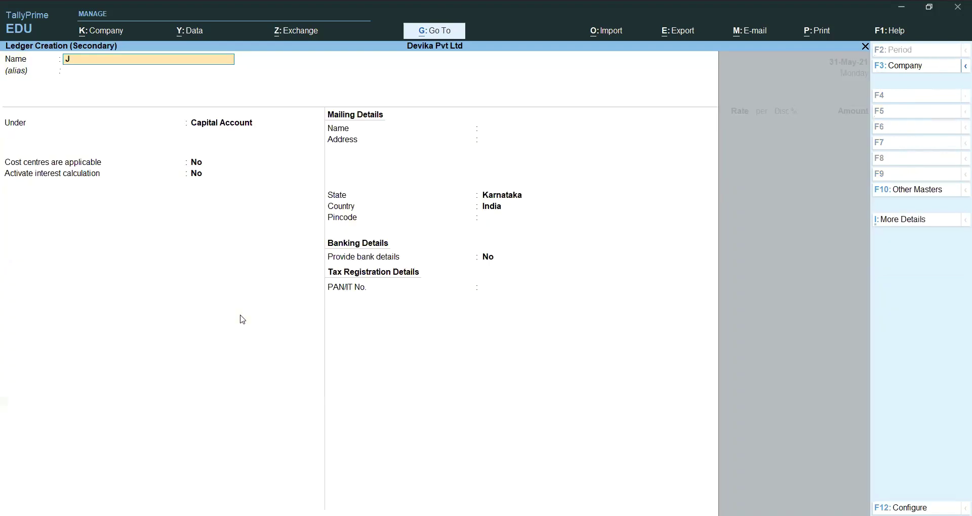
{"action": "type", "text": "ayappa"}
{"action": "key", "text": "Return"}
{"action": "type", "text": "S"}
{"action": "key", "text": "Down"}
{"action": "key", "text": "Down"}
{"action": "key", "text": "Down"}
{"action": "key", "text": "Down"}
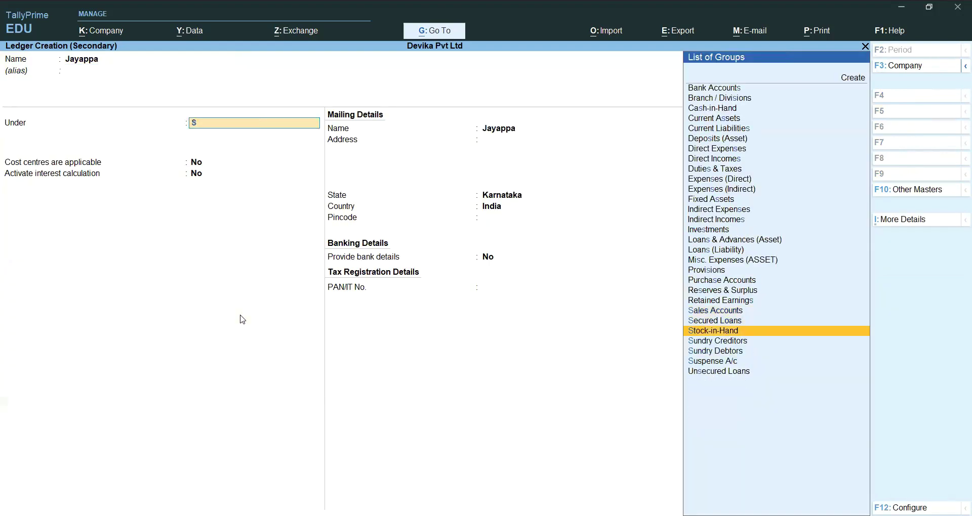
{"action": "key", "text": "Return"}
{"action": "key", "text": "Return"}
{"action": "key", "text": "Return"}
{"action": "key", "text": "Return"}
{"action": "key", "text": "Return"}
{"action": "key", "text": "Return"}
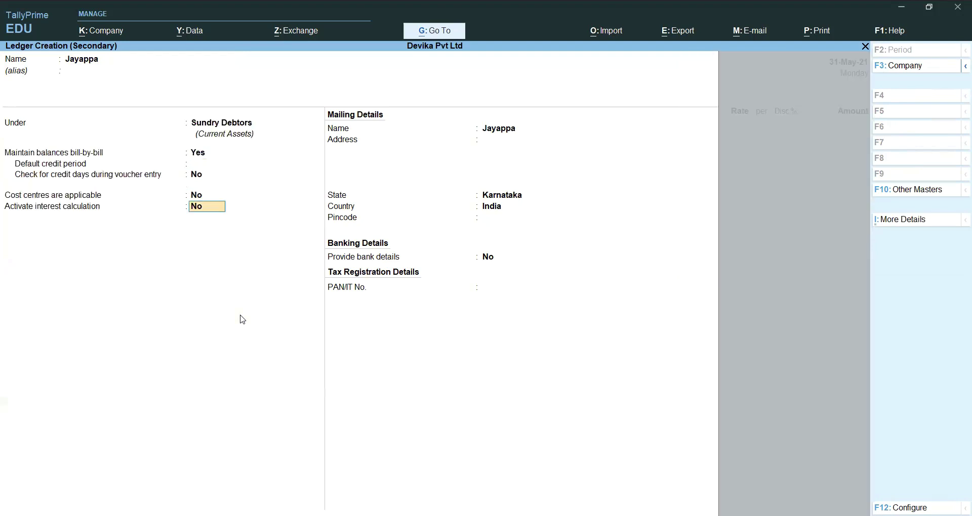
Keep the default balance, mailing, banking and tax details of the customer's ledger and save it.
{"action": "key", "text": "Return"}
{"action": "key", "text": "Return"}
{"action": "key", "text": "Return"}
{"action": "key", "text": "Return"}
{"action": "key", "text": "Return"}
{"action": "key", "text": "Return"}
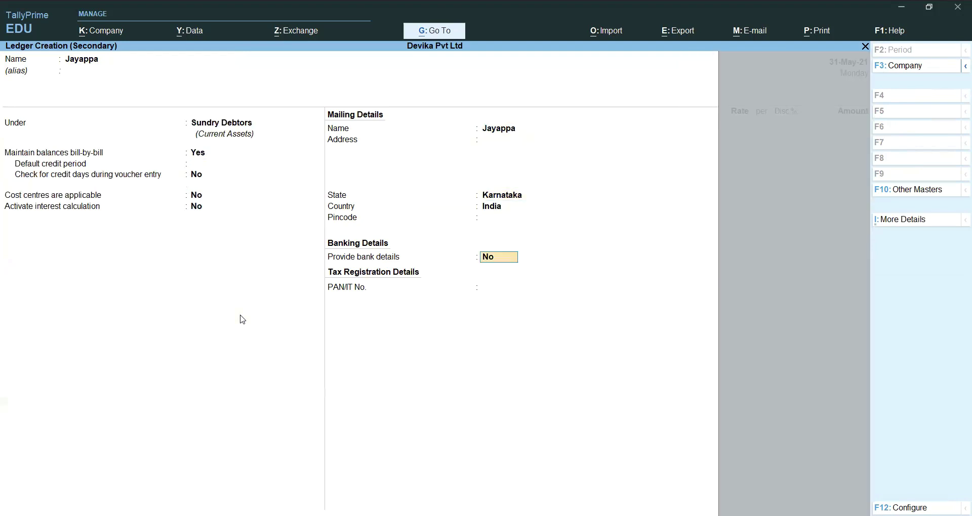
{"action": "key", "text": "Return"}
{"action": "key", "text": "Return"}
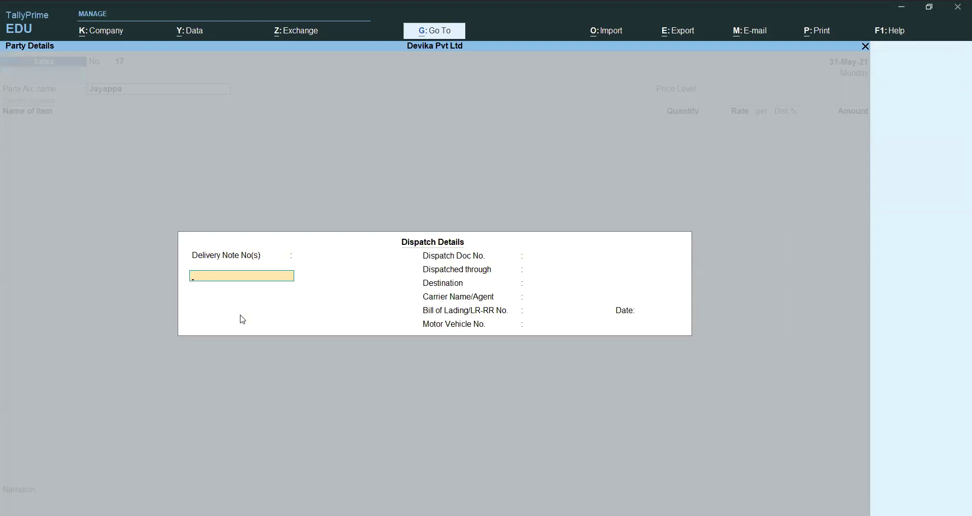
Accept the dispatch and party details unchanged and set the sales voucher's price level to Whole Seller.
{"action": "key", "text": "ctrl+a"}
{"action": "key", "text": "ctrl+a"}
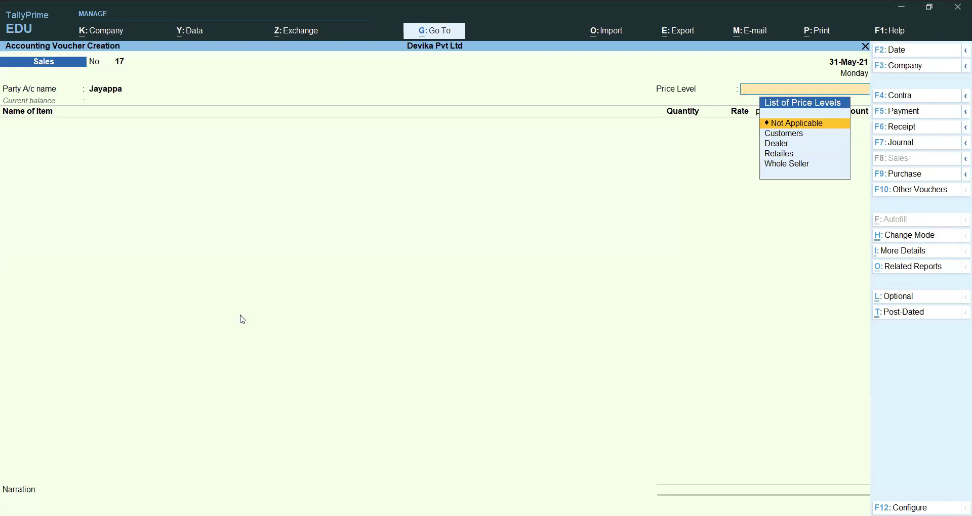
{"action": "key", "text": "Down"}
{"action": "key", "text": "Down"}
{"action": "key", "text": "Down"}
{"action": "key", "text": "Down"}
{"action": "key", "text": "Return"}
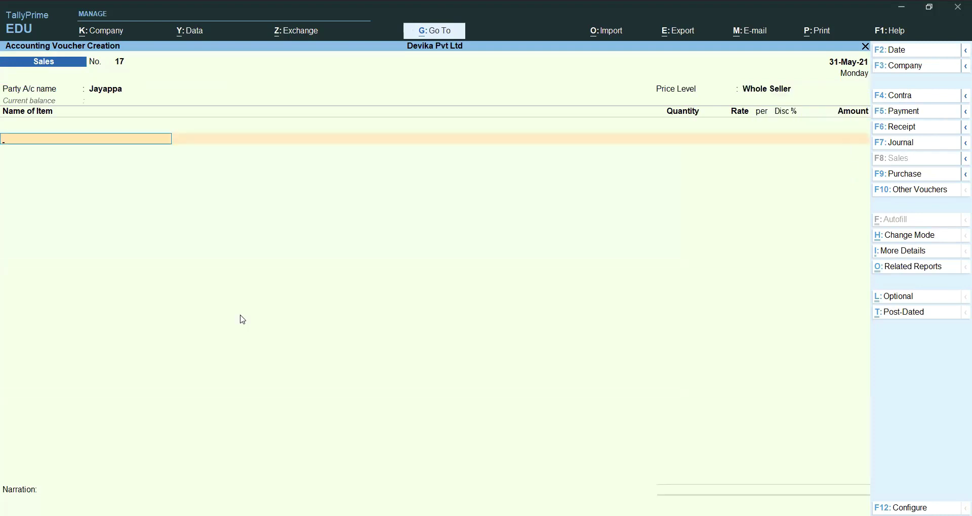
{"action": "key", "text": "alt"}
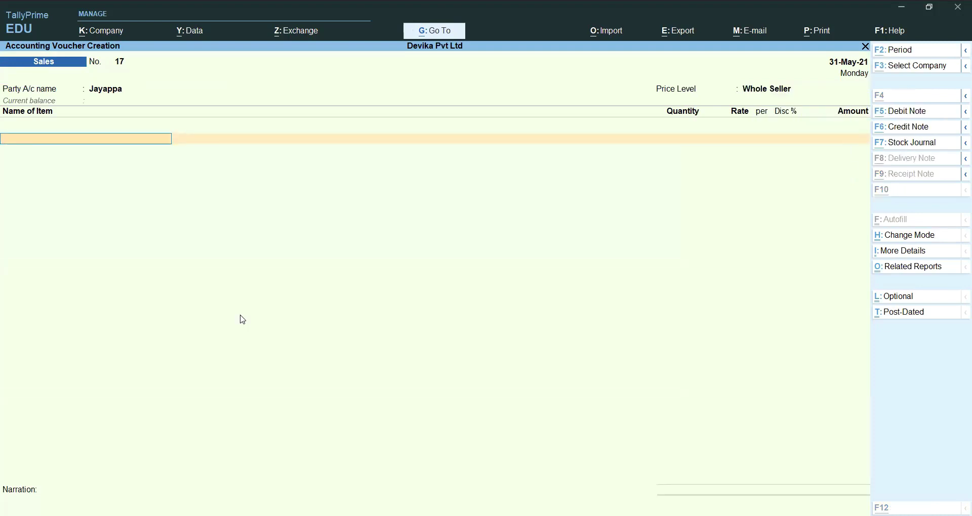
{"action": "key", "text": "alt+Tab"}
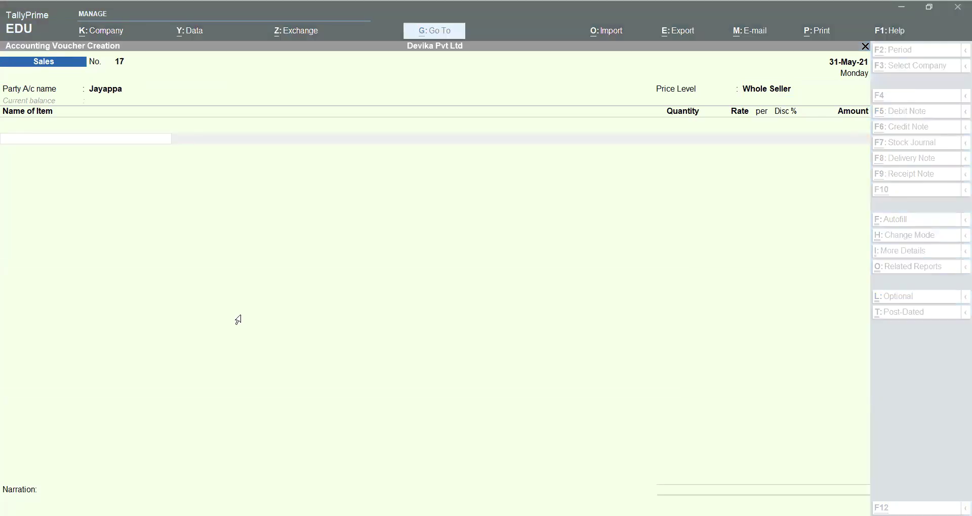
Add Cotton Sarees as the sales voucher's first item, with order number Not Applicable and godown Main Location.
{"action": "left_click", "coordinate": [429, 234]}
{"action": "type", "text": "C"}
{"action": "key", "text": "Down"}
{"action": "key", "text": "Down"}
{"action": "key", "text": "Down"}
{"action": "key", "text": "Return"}
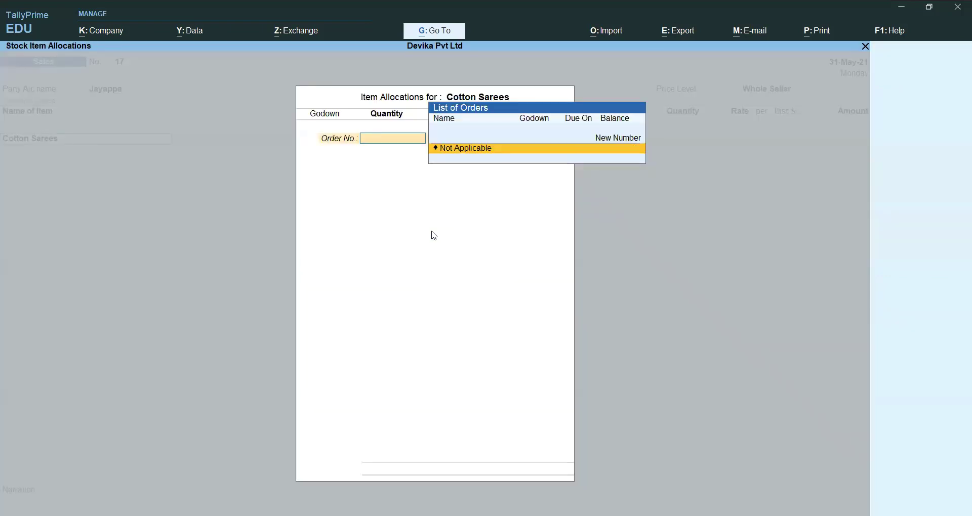
{"action": "key", "text": "Return"}
{"action": "type", "text": "M"}
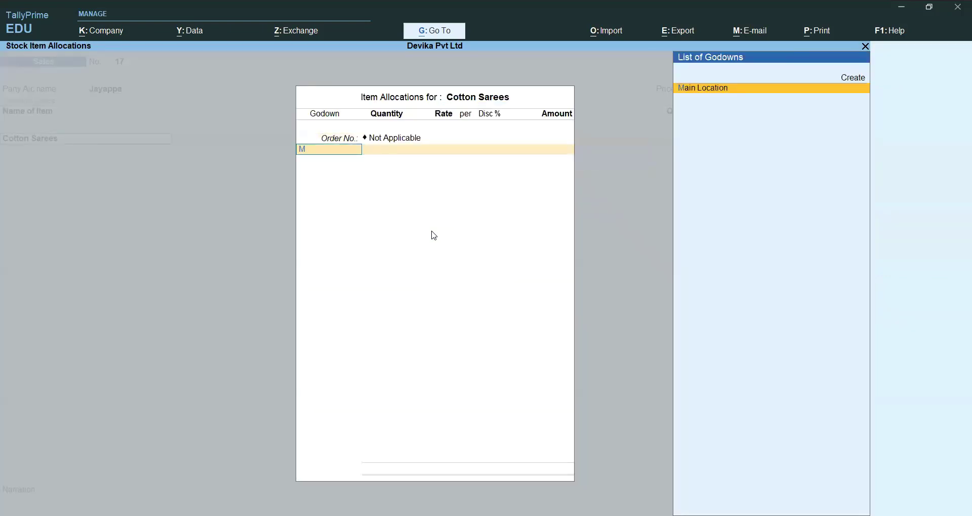
{"action": "key", "text": "Return"}
Set the Cotton Sarees quantity to 150 nos and accept the price list's rate and discount and the default accounting details.
{"action": "type", "text": "150"}
{"action": "key", "text": "Return"}
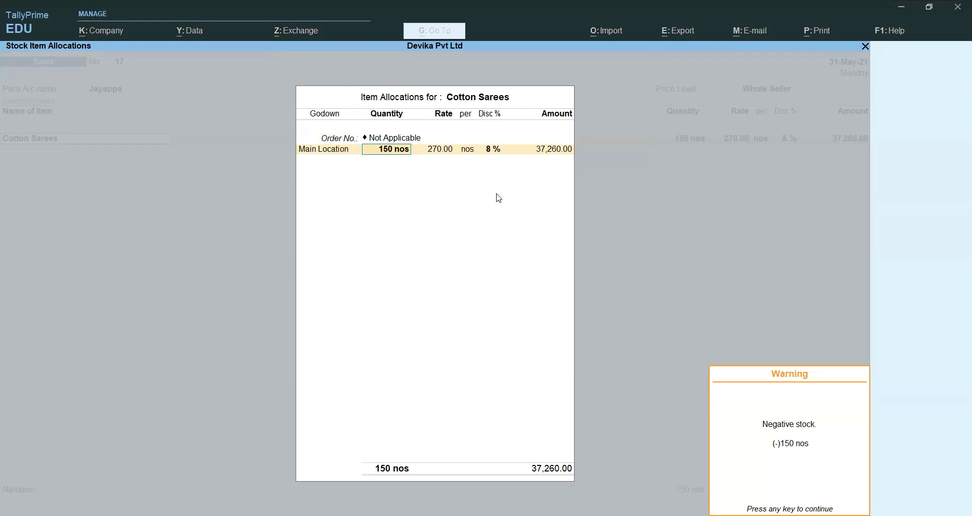
{"action": "key", "text": "Return"}
{"action": "key", "text": "Return"}
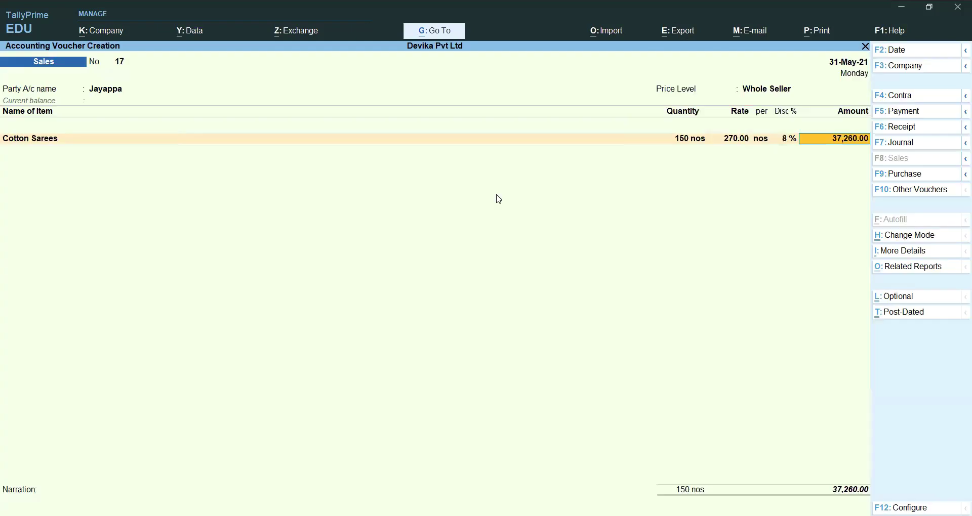
{"action": "key", "text": "Return"}
{"action": "key", "text": "Return"}
{"action": "key", "text": "Return"}
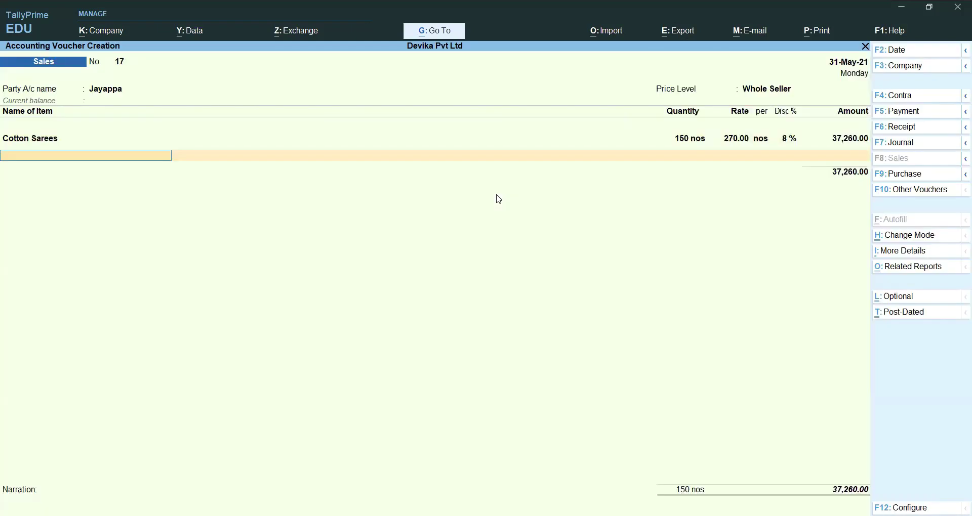
Add Sarees as the second voucher item, with order number Not Applicable and godown Main Location.
{"action": "key", "text": "alt+Tab"}
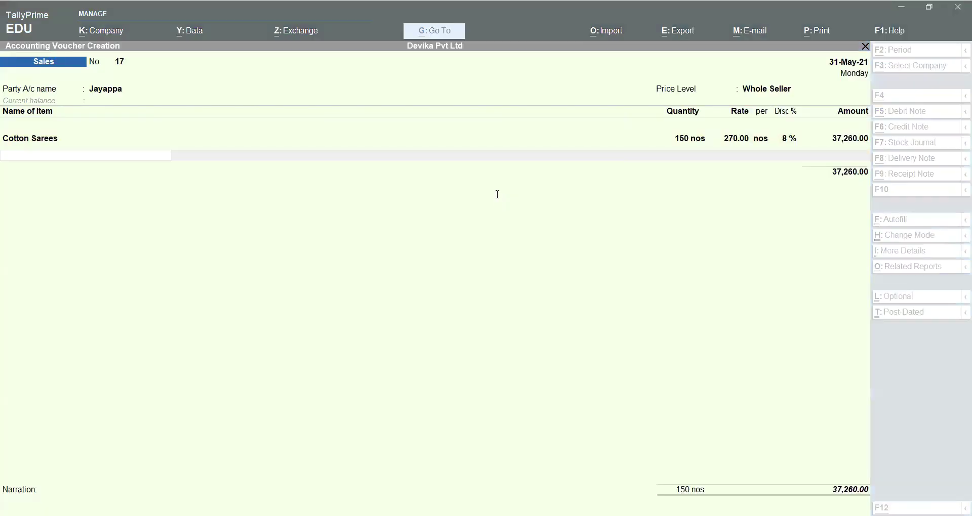
{"action": "type", "text": "sa"}
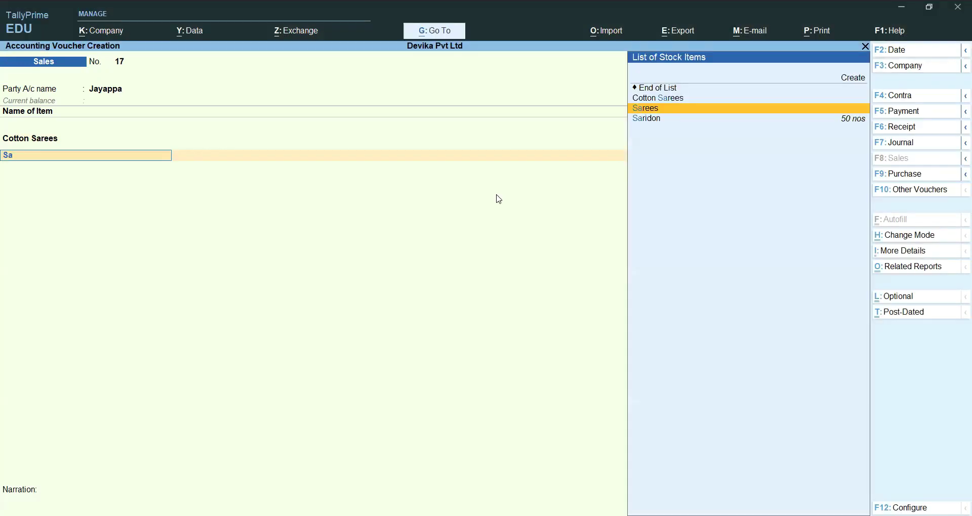
{"action": "key", "text": "Return"}
{"action": "key", "text": "Return"}
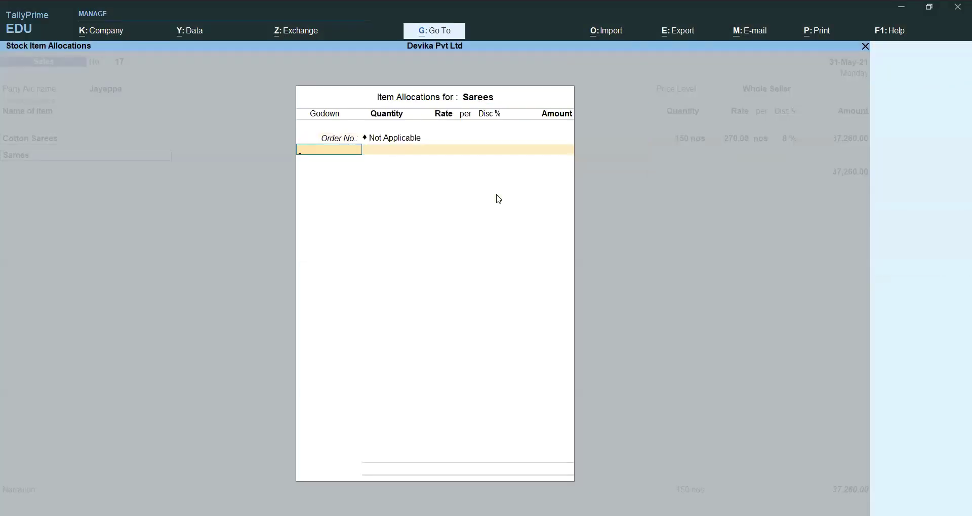
{"action": "type", "text": "M"}
{"action": "key", "text": "Return"}
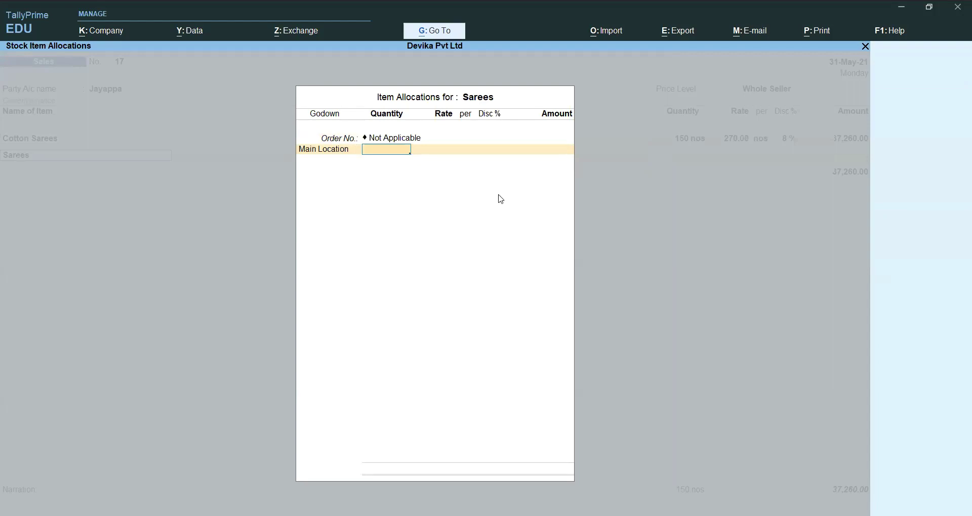
Set the Sarees quantity to 550 nos and accept the item's price-list rate, discount and accounting details.
{"action": "type", "text": "550"}
{"action": "key", "text": "Return"}
{"action": "key", "text": "Return"}
{"action": "key", "text": "Return"}
{"action": "key", "text": "Return"}
{"action": "key", "text": "Return"}
{"action": "key", "text": "Return"}
{"action": "key", "text": "Return"}
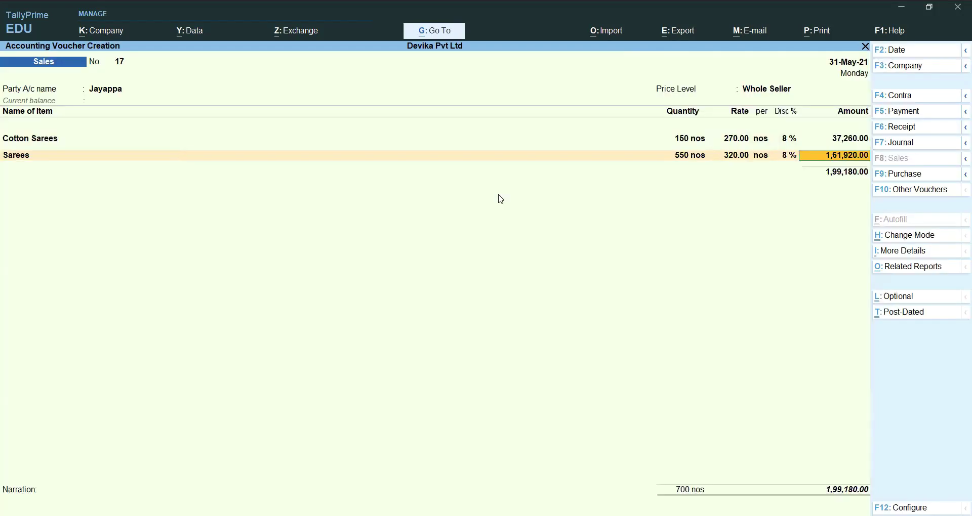
{"action": "key", "text": "Return"}
{"action": "key", "text": "Return"}
{"action": "key", "text": "Return"}
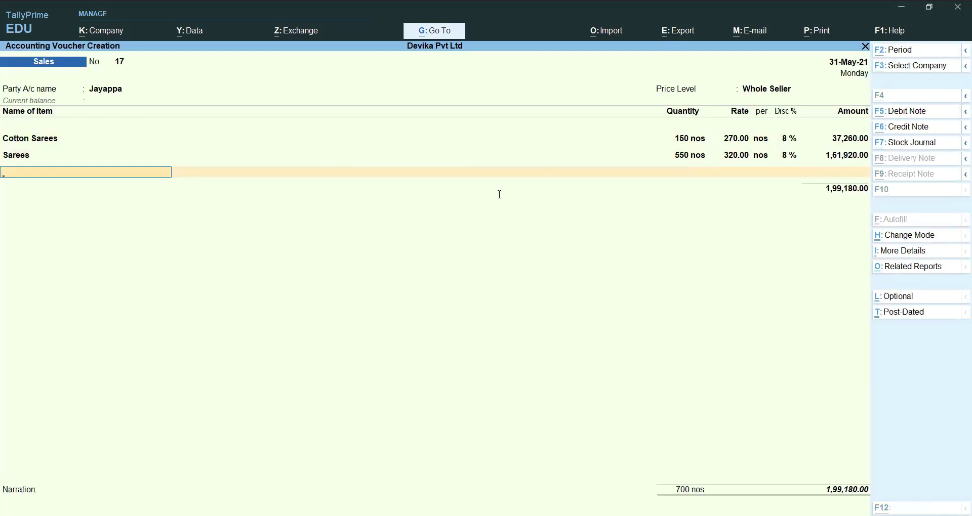
Add Jeans as the third voucher item, with order number Not Applicable and godown Main Location.
{"action": "key", "text": "alt+Tab"}
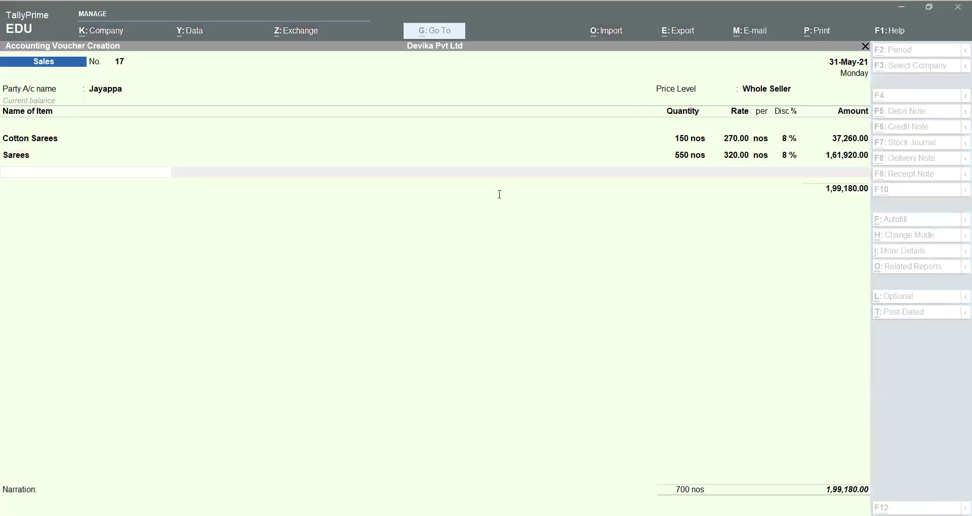
{"action": "key", "text": "alt+Tab"}
{"action": "type", "text": "j"}
{"action": "key", "text": "Return"}
{"action": "key", "text": "Return"}
{"action": "key", "text": "Return"}
{"action": "key", "text": "BackSpace"}
{"action": "type", "text": "Main Location"}
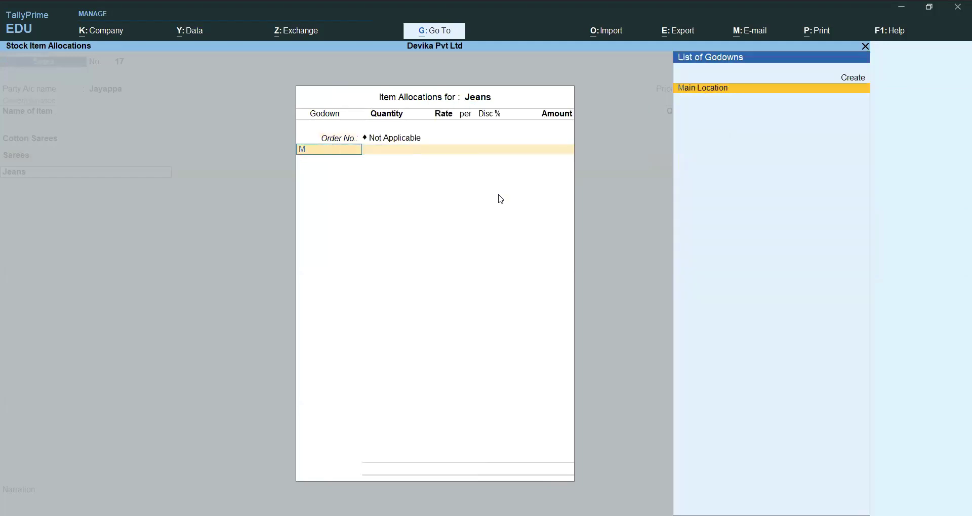
{"action": "key", "text": "Return"}
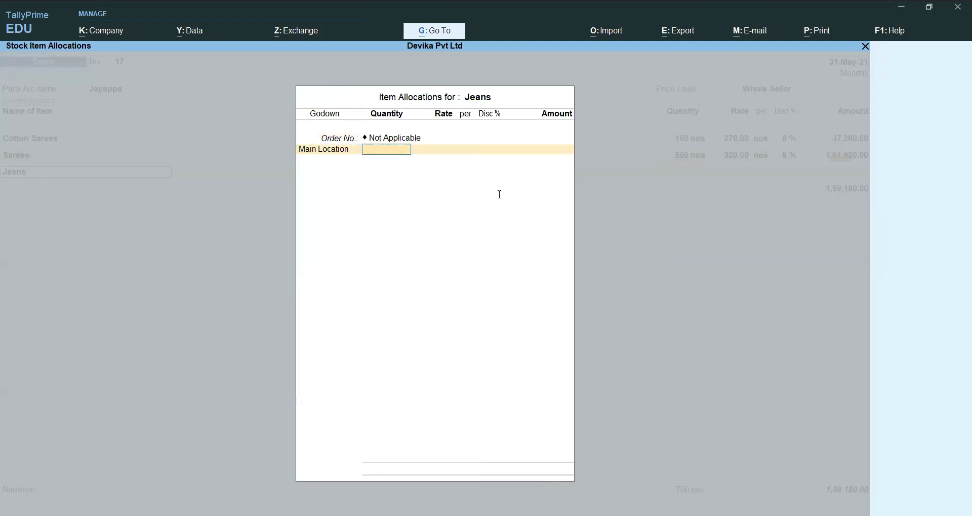
Set the Jeans quantity to 400 nos, accept its price-list rate, discount and accounting details, and end the item list.
{"action": "key", "text": "alt+Tab"}
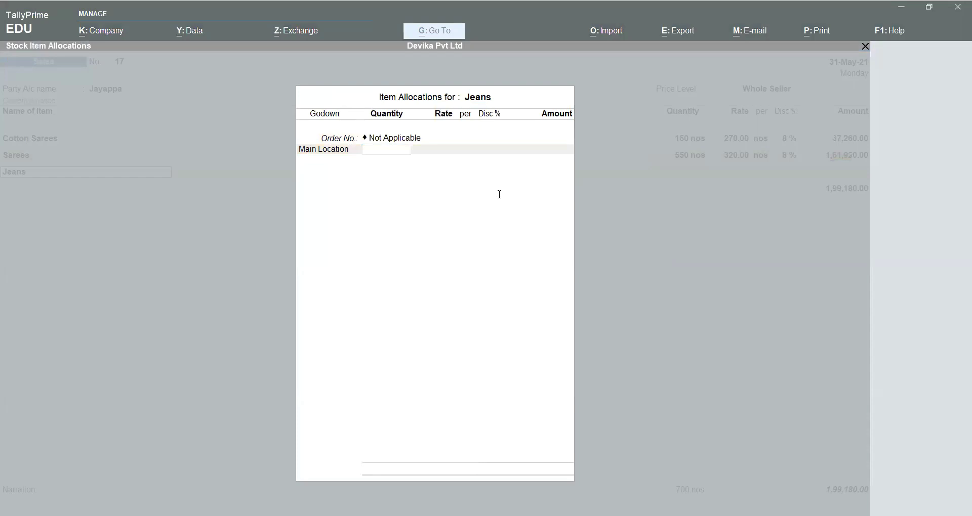
{"action": "key", "text": "alt+Tab"}
{"action": "type", "text": "400"}
{"action": "key", "text": "Return"}
{"action": "key", "text": "Return"}
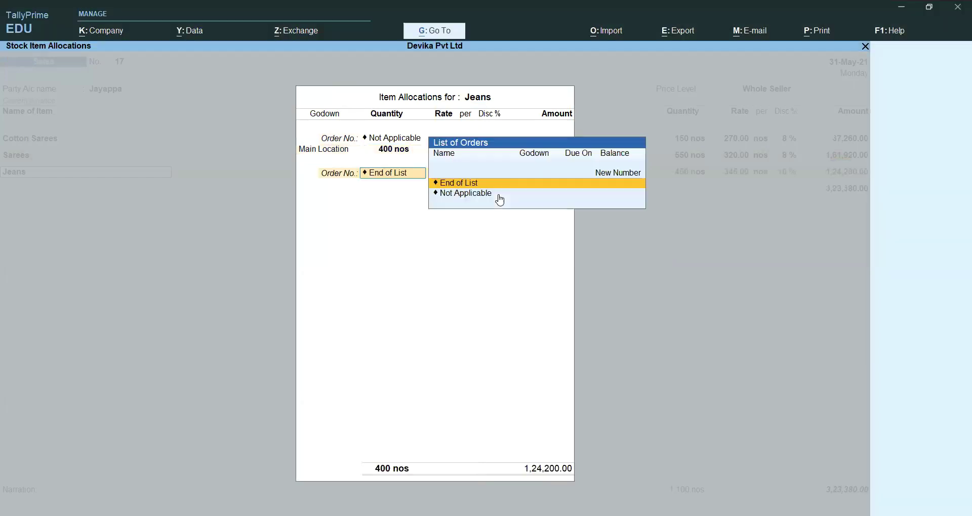
{"action": "key", "text": "Return"}
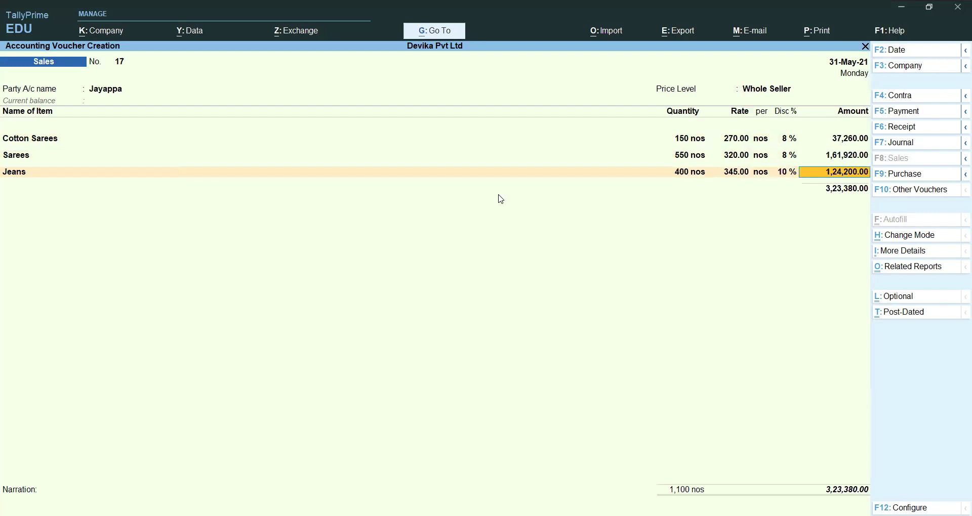
{"action": "key", "text": "Return"}
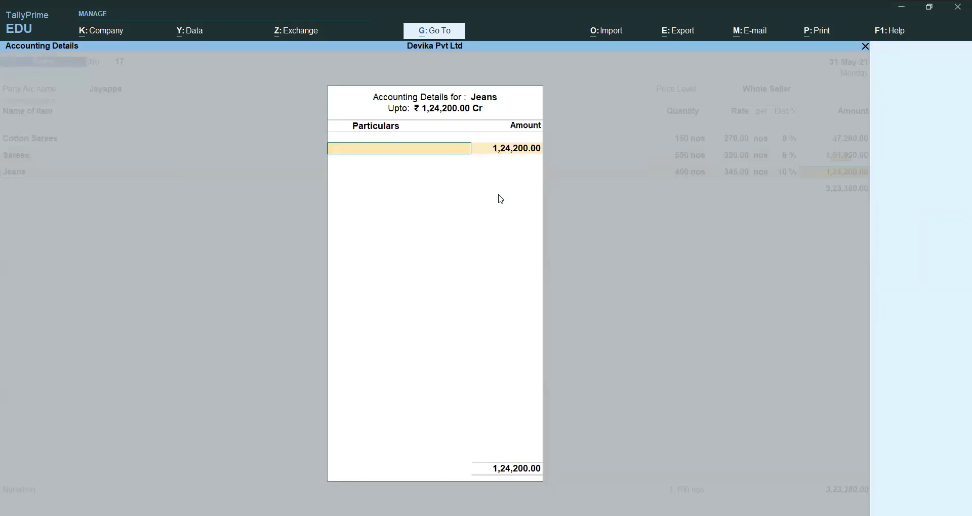
{"action": "key", "text": "Return"}
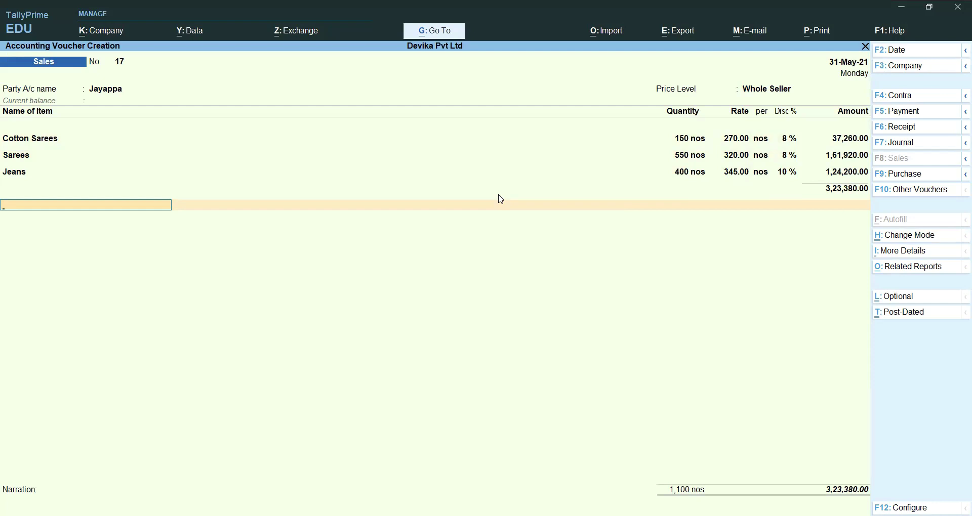
End the ledger entries, keep the bill-wise details as New Ref for the full amount and save the sales voucher.
{"action": "key", "text": "Return"}
{"action": "key", "text": "Return"}
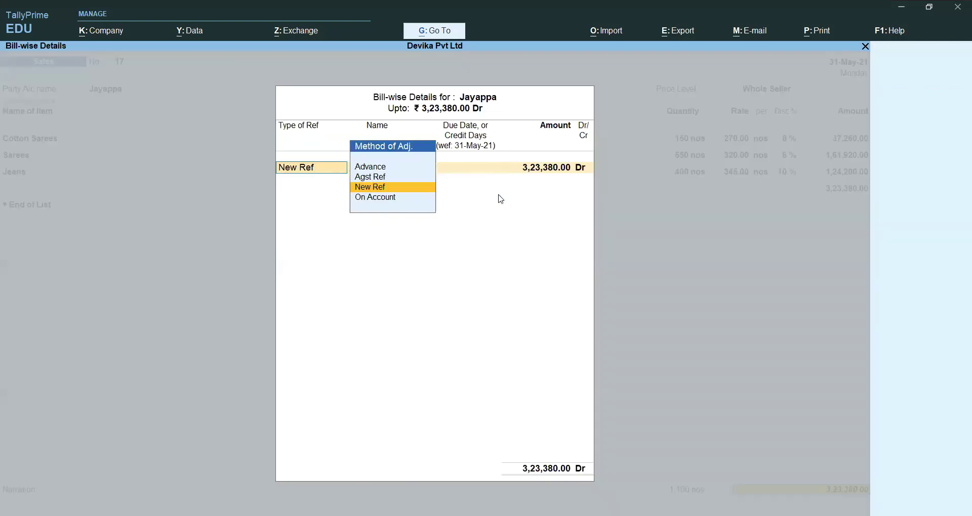
{"action": "key", "text": "Return"}
{"action": "key", "text": "Return"}
{"action": "key", "text": "Return"}
{"action": "key", "text": "Return"}
{"action": "key", "text": "Return"}
{"action": "key", "text": "Return"}
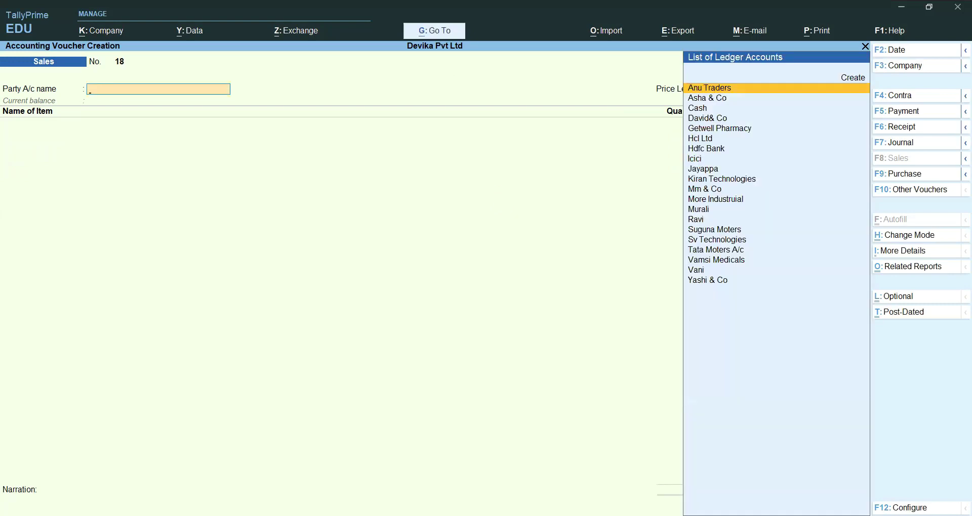
Create a party ledger with the second customer's name for the new sales voucher and save it with default details.
{"action": "key", "text": "alt+Tab"}
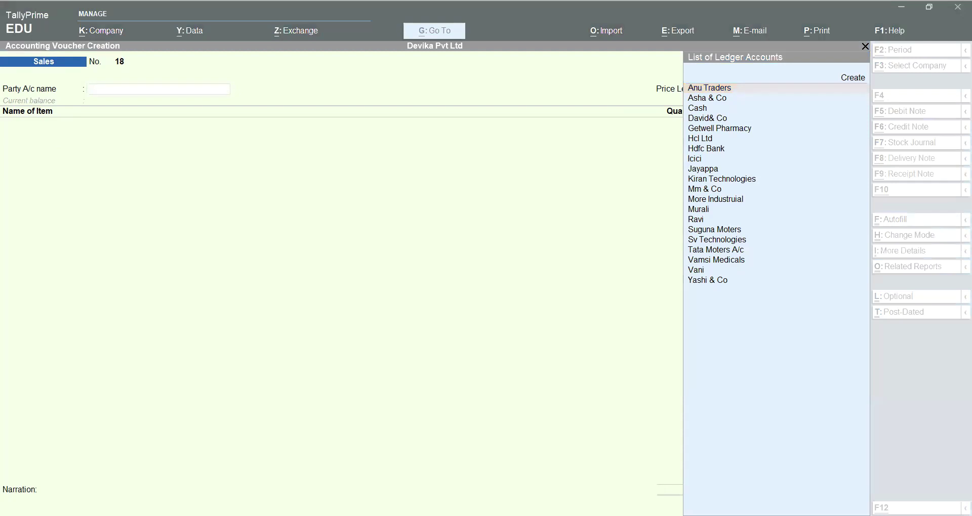
{"action": "left_click", "coordinate": [483, 342]}
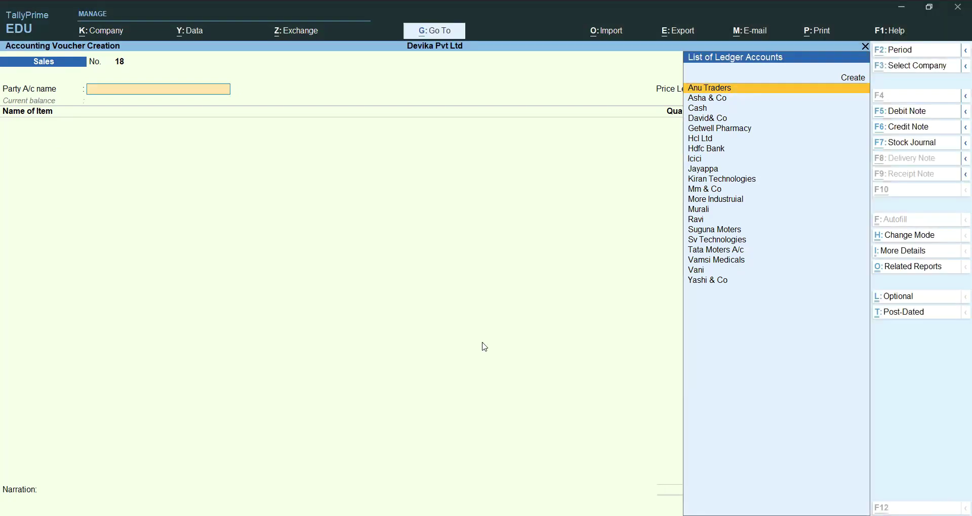
{"action": "key", "text": "alt+c"}
{"action": "type", "text": "Nalli"}
{"action": "key", "text": "Return"}
{"action": "key", "text": "Return"}
{"action": "key", "text": "Return"}
{"action": "key", "text": "ctrl+a"}
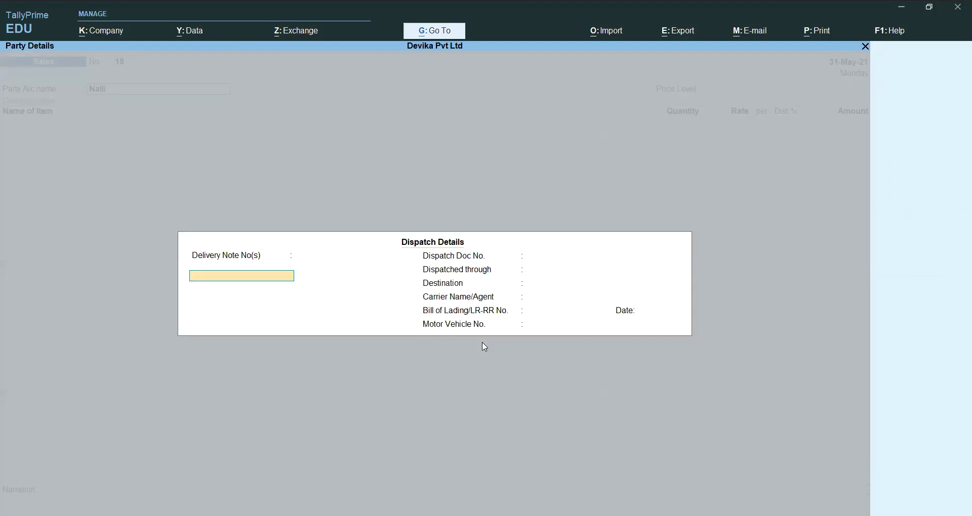
Accept the dispatch and party details unchanged and set the new sales voucher's price level to Retailes.
{"action": "key", "text": "ctrl+a"}
{"action": "key", "text": "ctrl+a"}
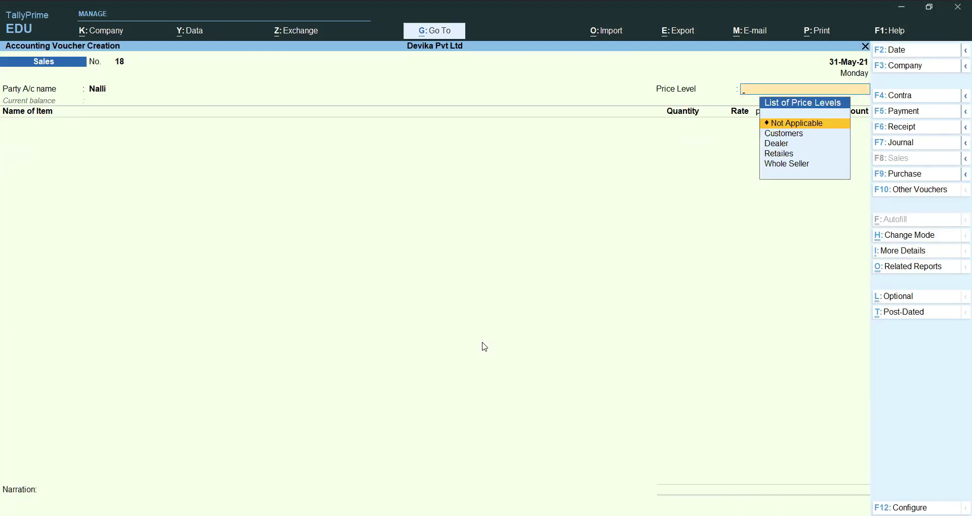
{"action": "key", "text": "Down"}
{"action": "key", "text": "Down"}
{"action": "key", "text": "Down"}
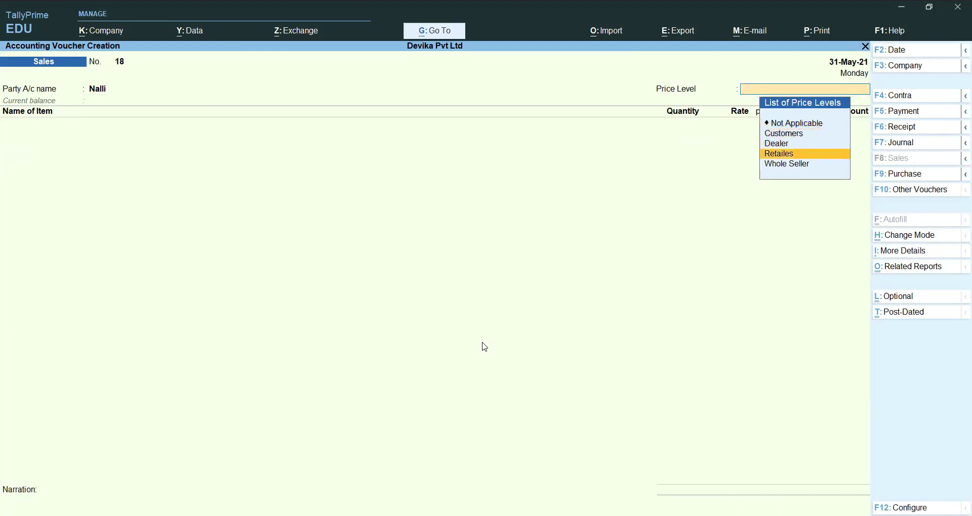
{"action": "key", "text": "Return"}
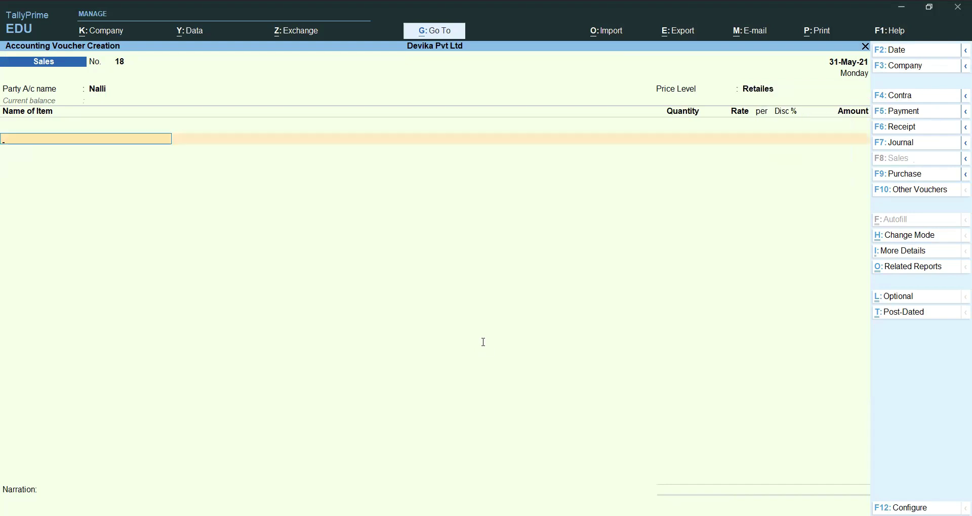
Add Jeans as the first item of the Retailes voucher, with order number Not Applicable and godown Main Location.
{"action": "key", "text": "Return"}
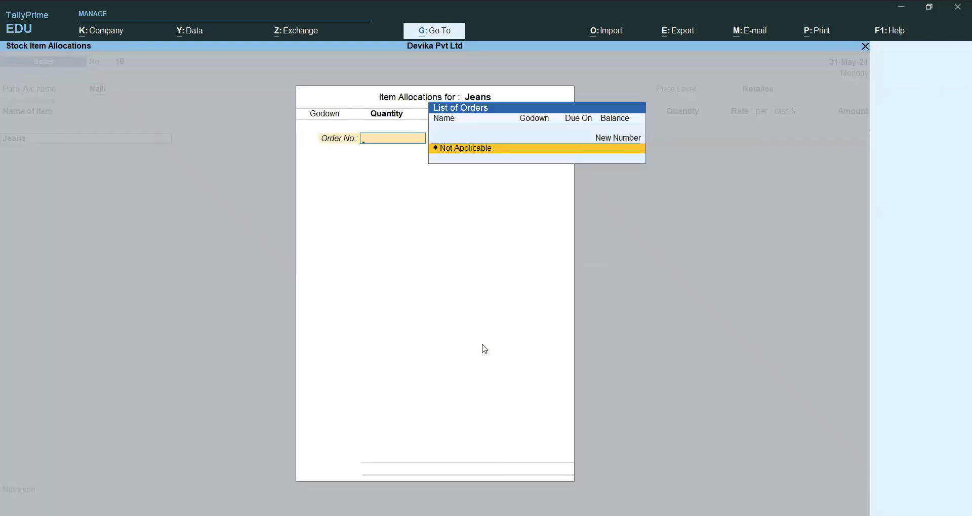
{"action": "key", "text": "Return"}
{"action": "type", "text": "M"}
{"action": "key", "text": "Return"}
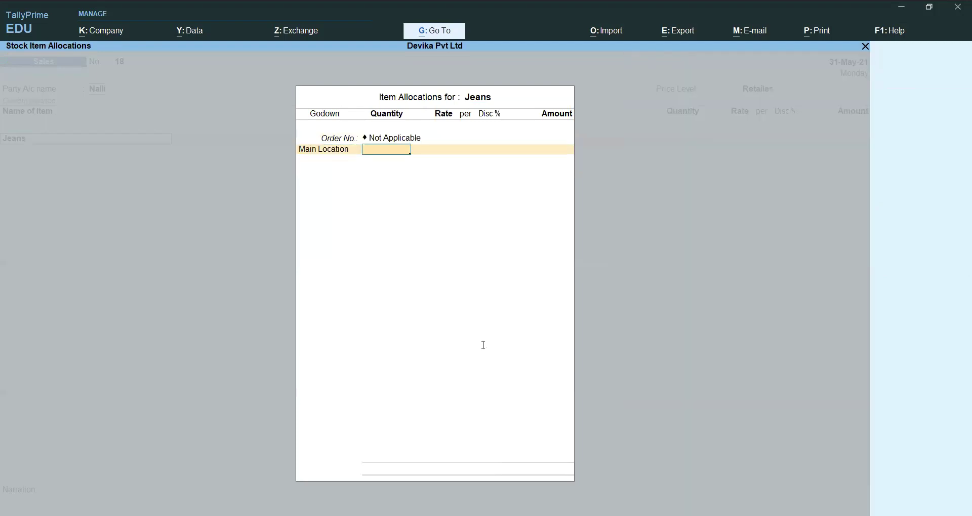
Set the Jeans quantity to 50 nos and accept the Retailes rate and default accounting details.
{"action": "type", "text": "50"}
{"action": "key", "text": "Return"}
{"action": "key", "text": "Return"}
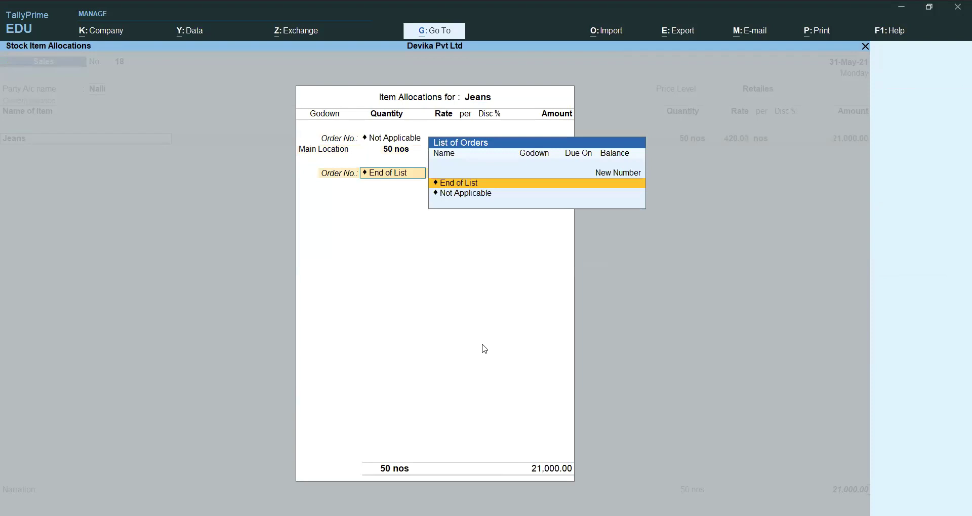
{"action": "key", "text": "Return"}
{"action": "key", "text": "Return"}
{"action": "key", "text": "Return"}
{"action": "key", "text": "alt"}
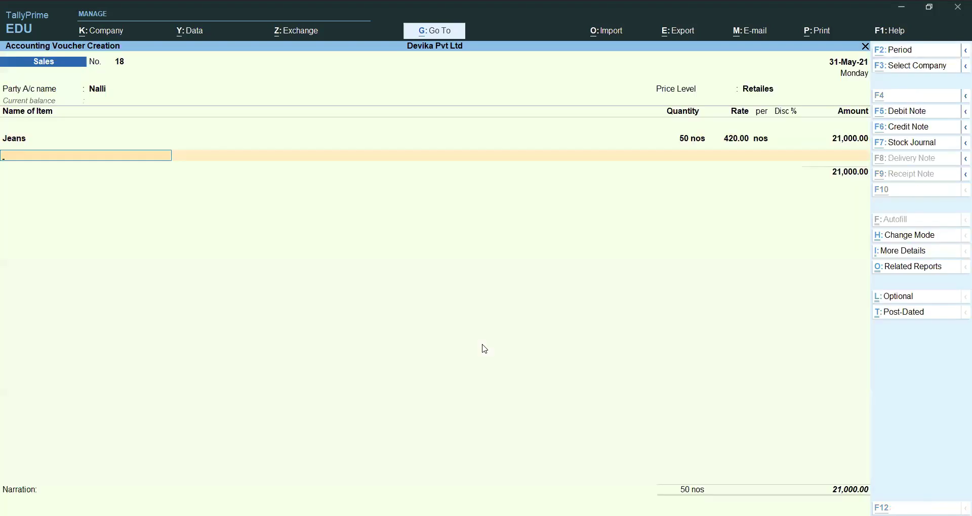
{"action": "key", "text": "alt+Tab"}
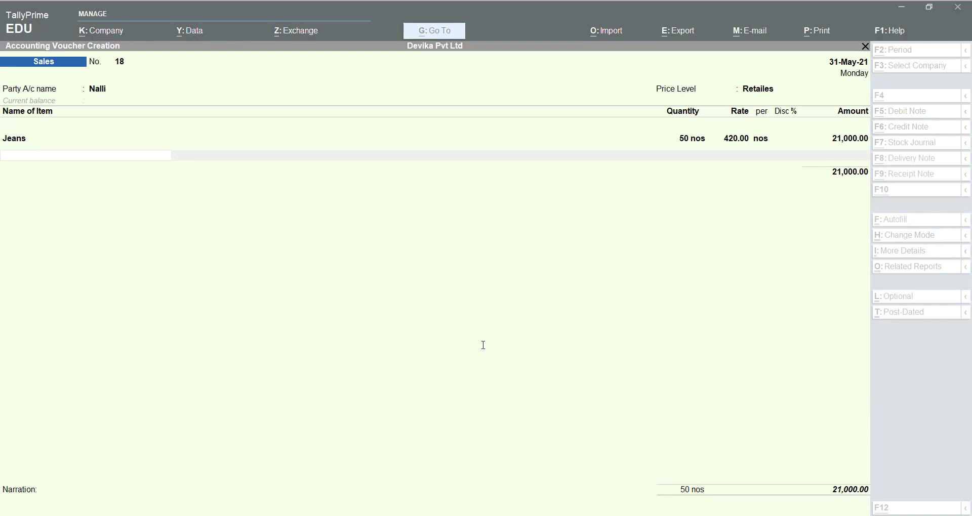
Add a second Jeans line of 100 nos from Main Location, order number Not Applicable, accepting the Retailes rate and default accounting details.
{"action": "left_click", "coordinate": [484, 346]}
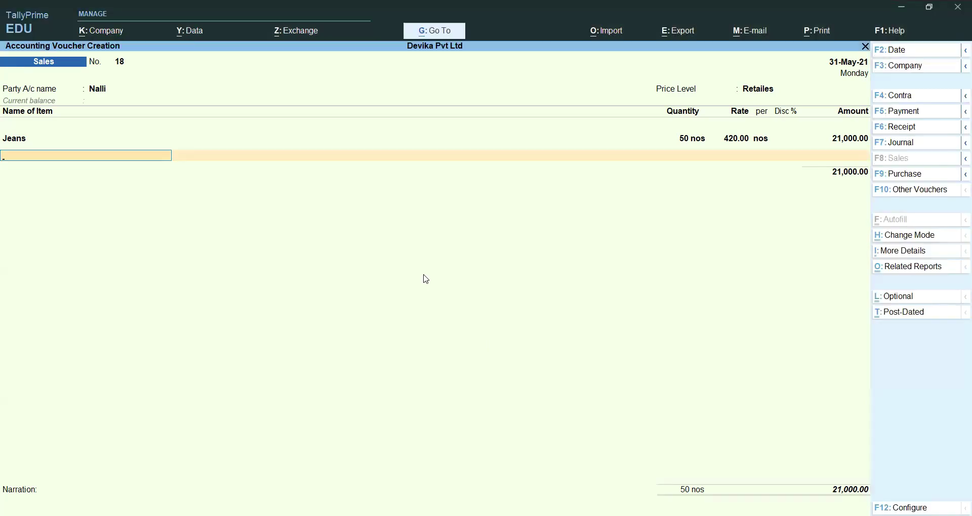
{"action": "type", "text": "J"}
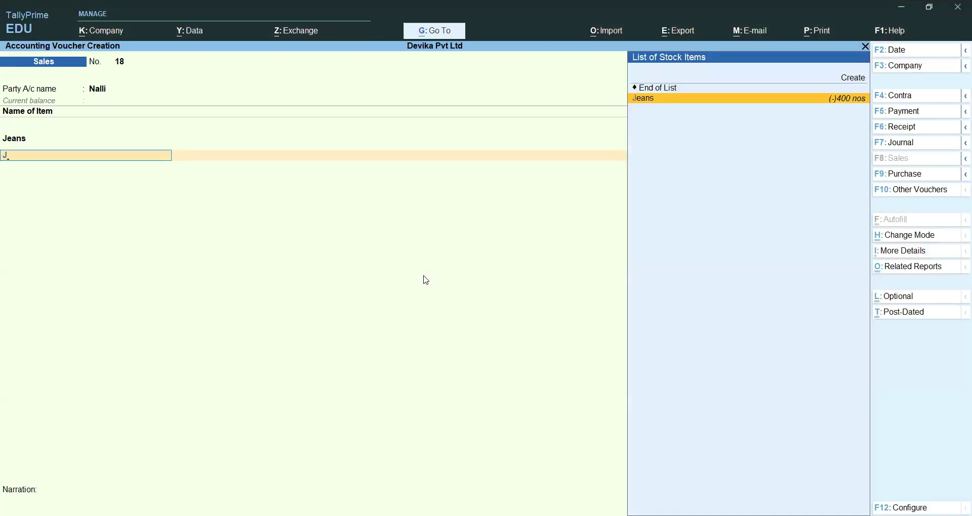
{"action": "key", "text": "Return"}
{"action": "key", "text": "Return"}
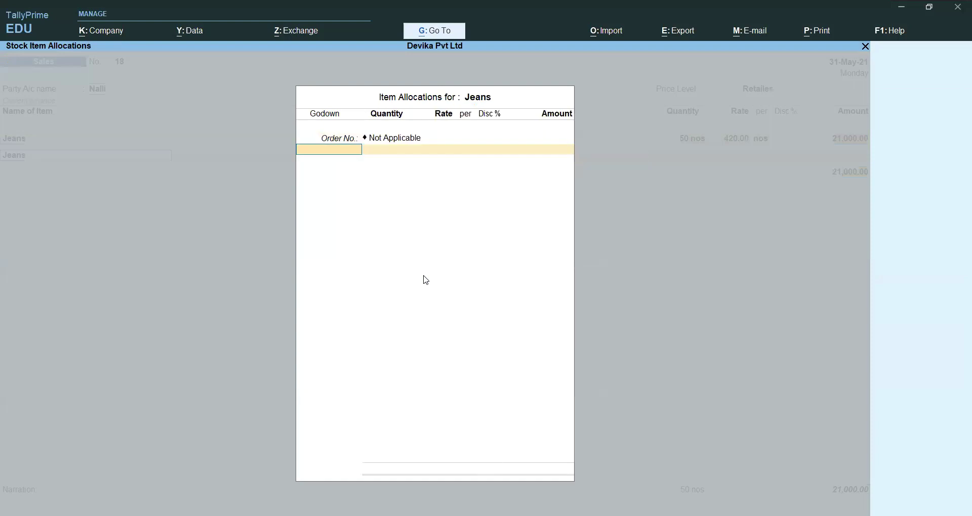
{"action": "key", "text": "Return"}
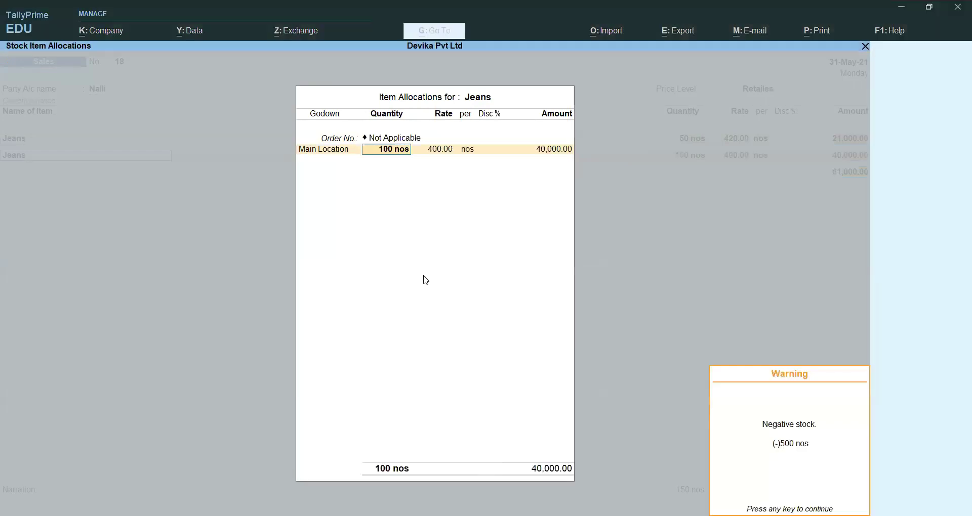
{"action": "key", "text": "Return"}
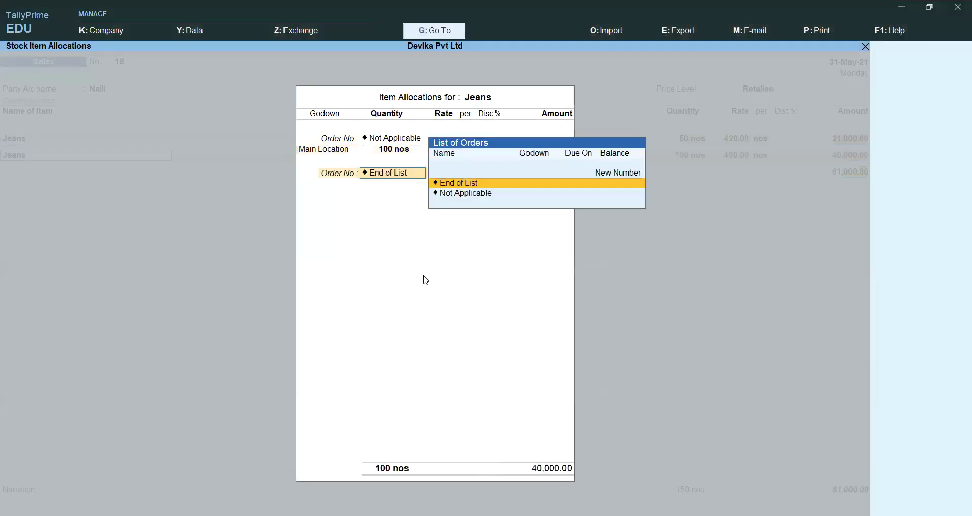
{"action": "key", "text": "Return"}
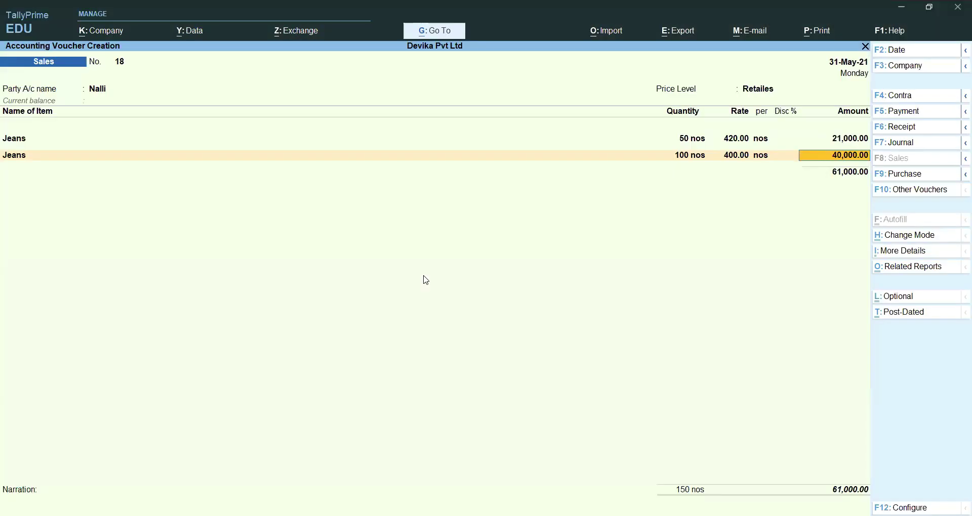
{"action": "key", "text": "Return"}
Add Jeans as the third item of the voucher, with order number Not Applicable and godown Main Location.
{"action": "key", "text": "Return"}
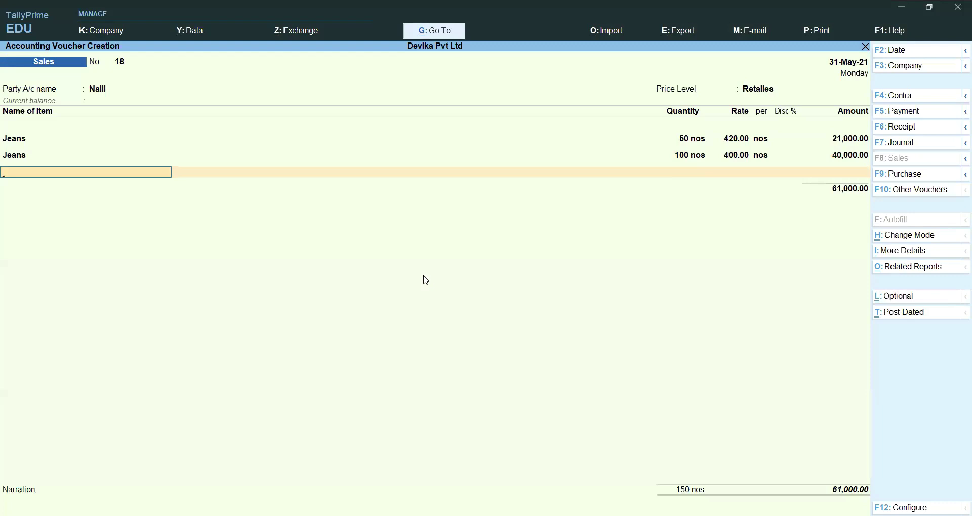
{"action": "type", "text": "J"}
{"action": "key", "text": "Return"}
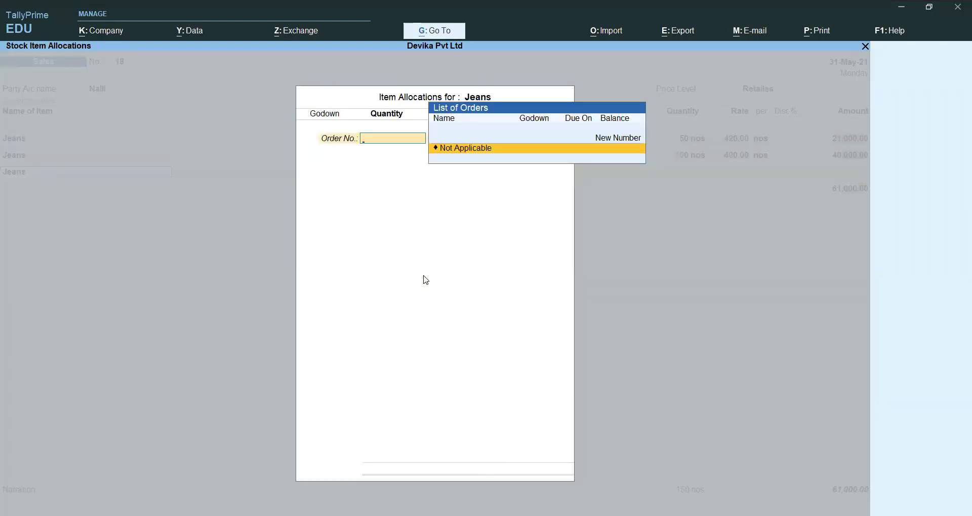
{"action": "key", "text": "Return"}
{"action": "type", "text": "M"}
{"action": "key", "text": "Return"}
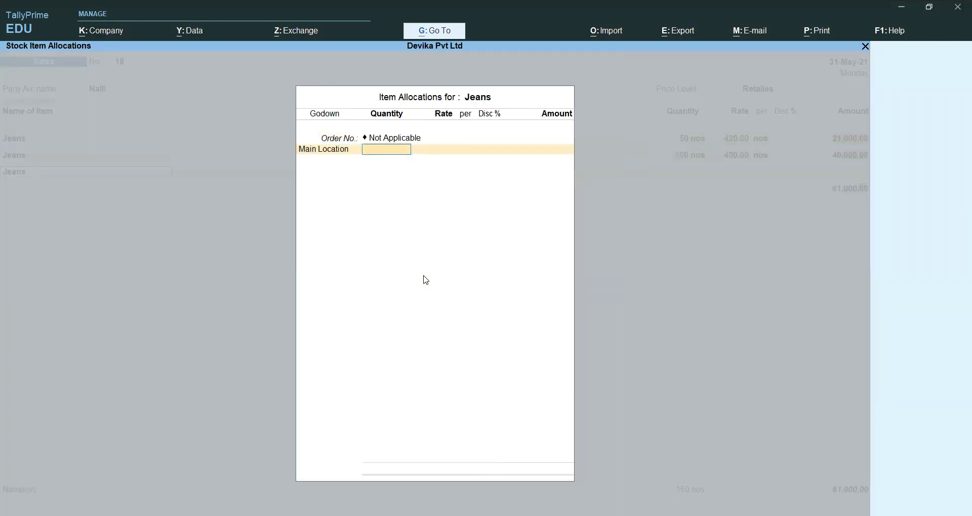
Set the third Jeans line's quantity to 150 nos and accept the Retailes rate, discount and default accounting details.
{"action": "key", "text": "alt+Tab"}
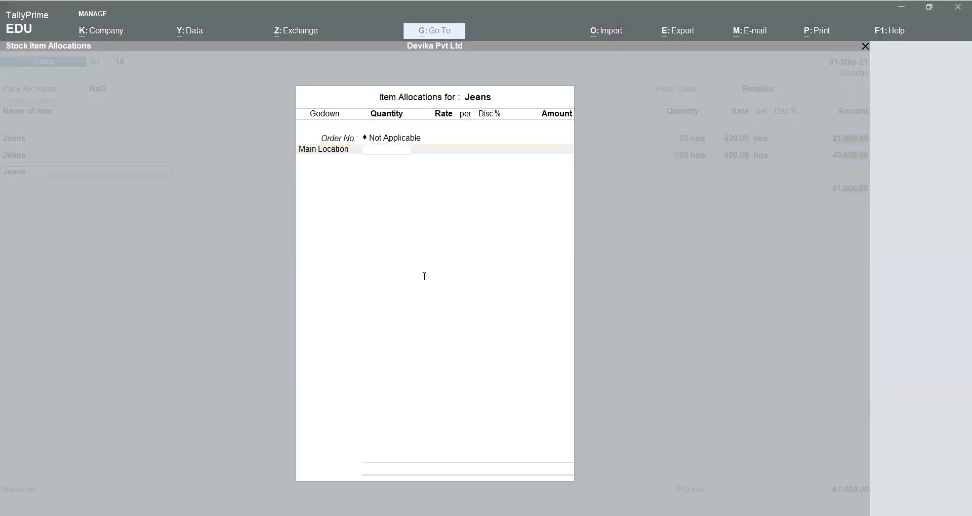
{"action": "type", "text": "150"}
{"action": "key", "text": "Return"}
{"action": "key", "text": "Return"}
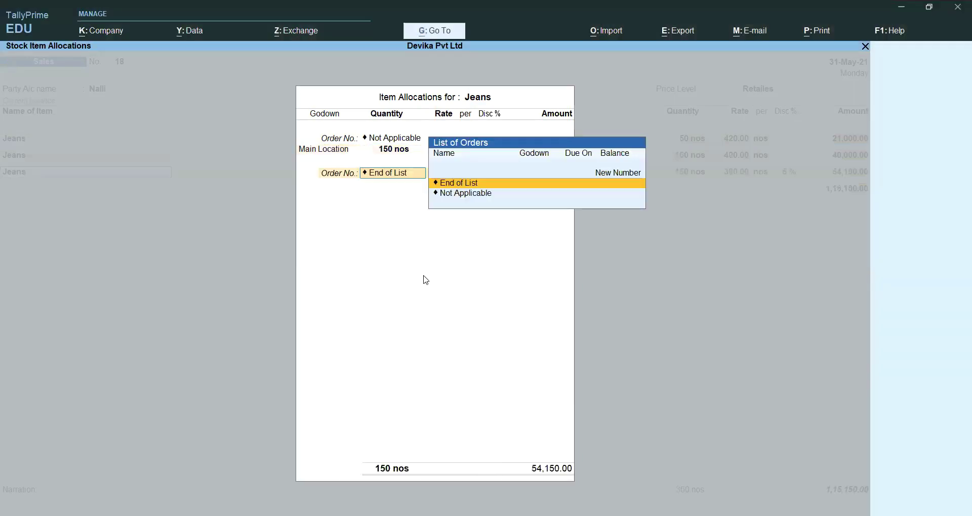
{"action": "key", "text": "Return"}
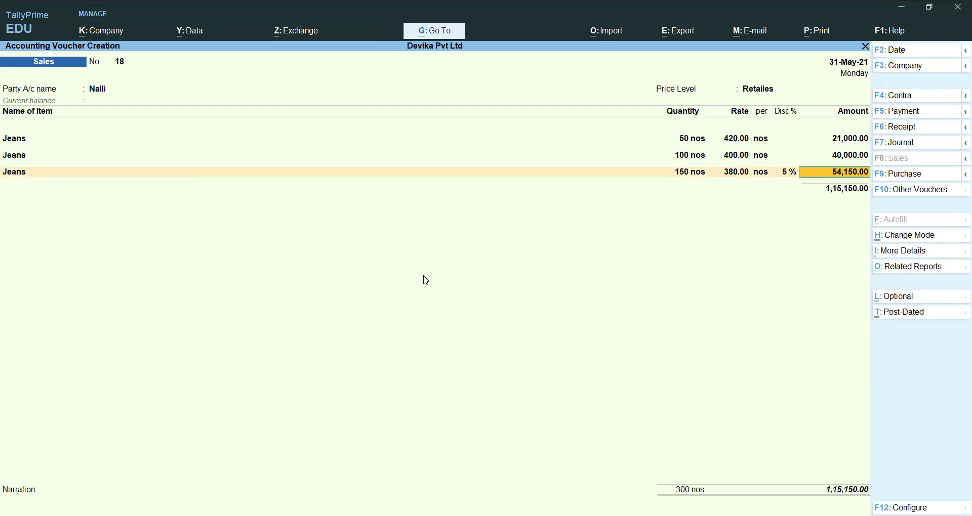
{"action": "key", "text": "Return"}
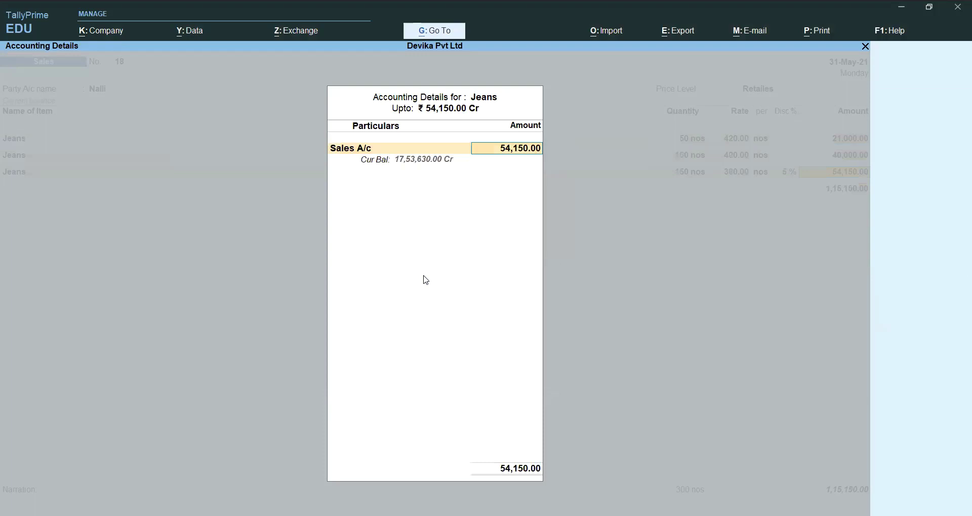
{"action": "key", "text": "Return"}
{"action": "key", "text": "alt"}
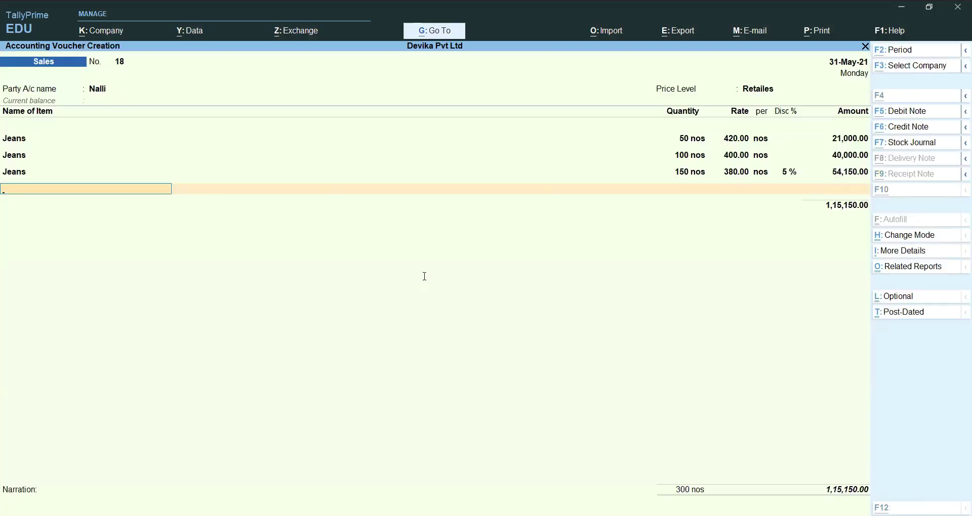
Add Cotton Sarees as the fourth item, with order number Not Applicable and godown Main Location.
{"action": "type", "text": "C"}
{"action": "key", "text": "Down"}
{"action": "key", "text": "Down"}
{"action": "key", "text": "Down"}
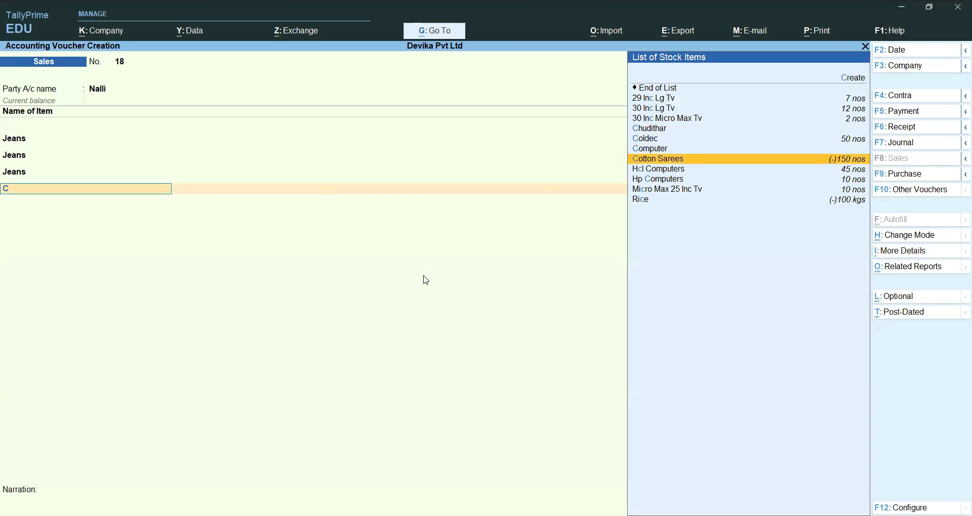
{"action": "key", "text": "Return"}
{"action": "key", "text": "Return"}
{"action": "type", "text": "M"}
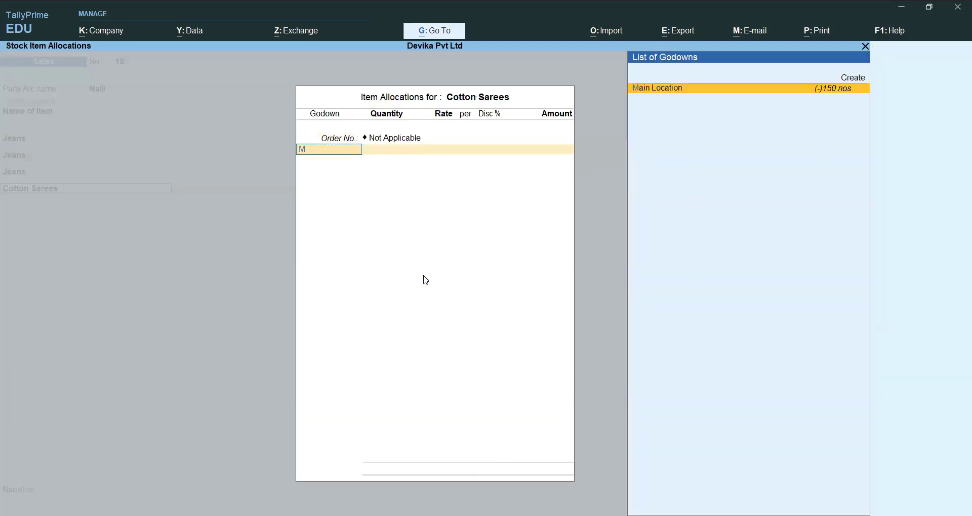
{"action": "key", "text": "Return"}
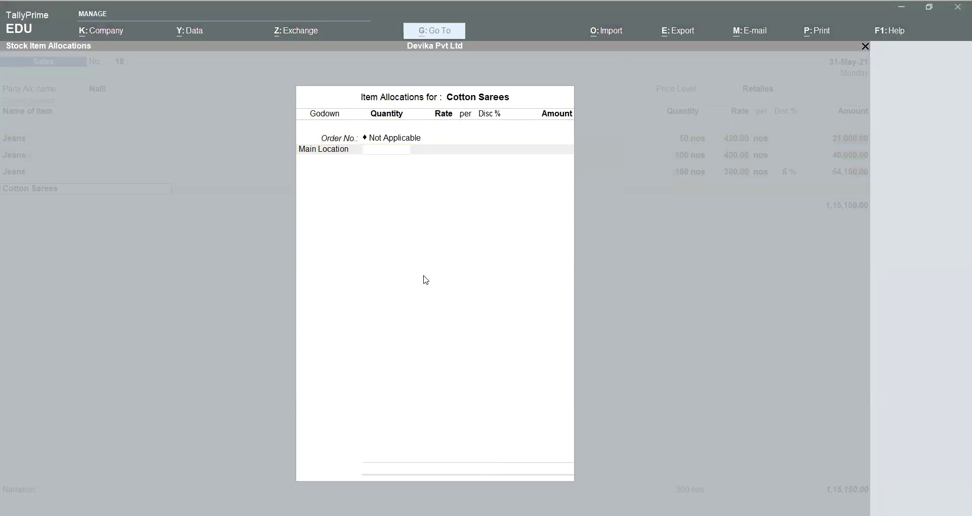
Set the Cotton Sarees quantity to 50 nos and accept the Retailes rate and default accounting details.
{"action": "type", "text": "50"}
{"action": "key", "text": "Return"}
{"action": "key", "text": "Return"}
{"action": "key", "text": "Return"}
{"action": "key", "text": "Return"}
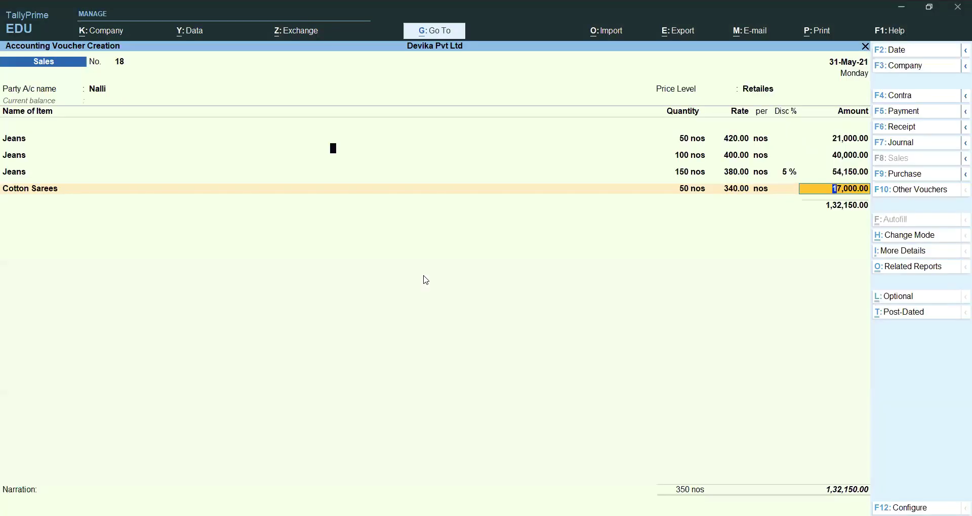
{"action": "key", "text": "Return"}
Add a second Cotton Sarees line of 100 nos from Main Location, order number Not Applicable, accepting the Retailes rate and accounting details.
{"action": "key", "text": "Return"}
{"action": "type", "text": "C"}
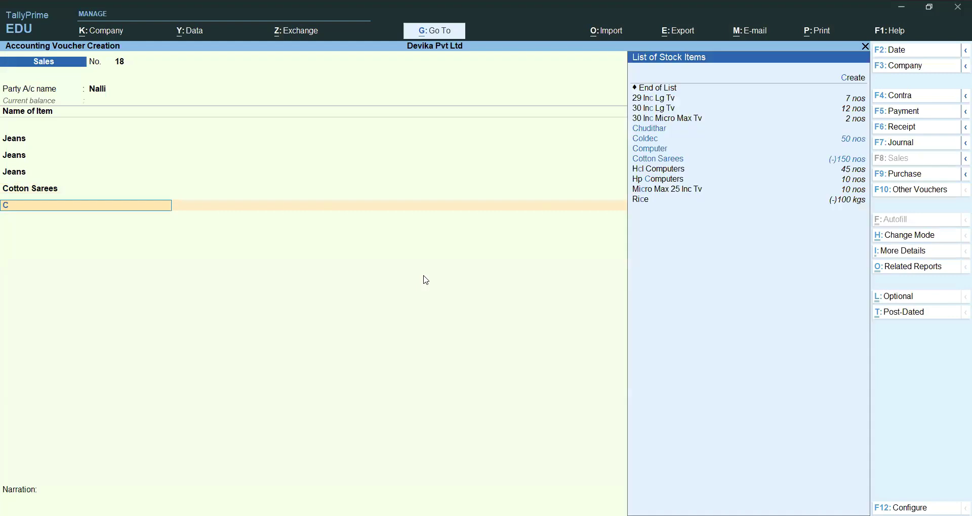
{"action": "key", "text": "Down"}
{"action": "key", "text": "Down"}
{"action": "key", "text": "Down"}
{"action": "key", "text": "Return"}
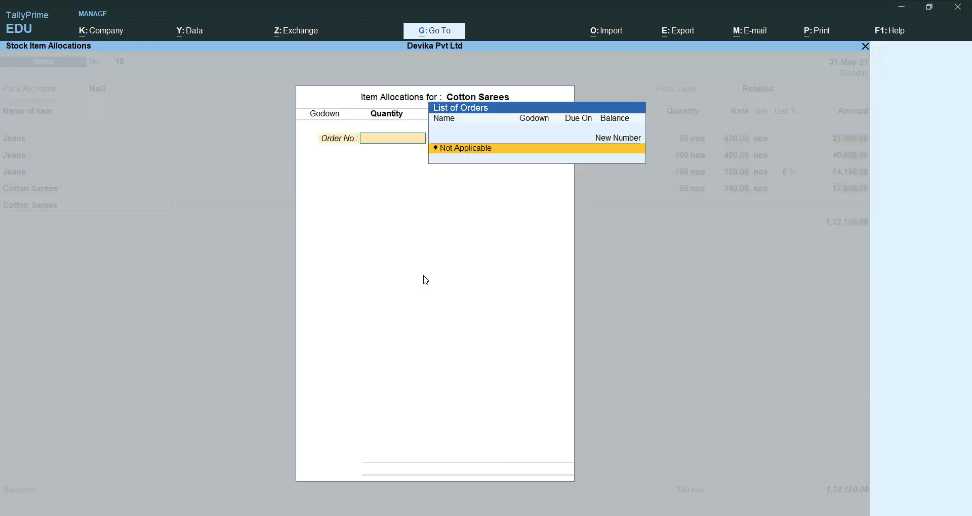
{"action": "key", "text": "Return"}
{"action": "type", "text": "m"}
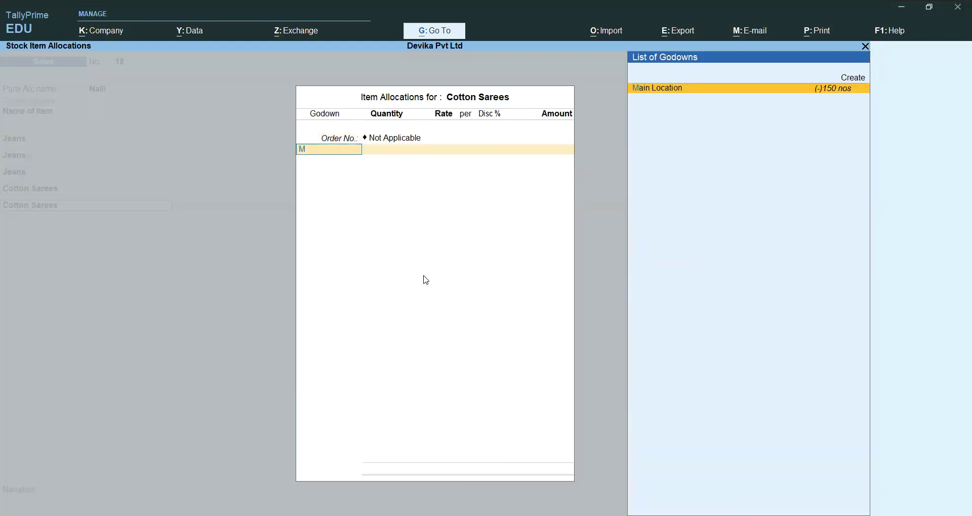
{"action": "key", "text": "Return"}
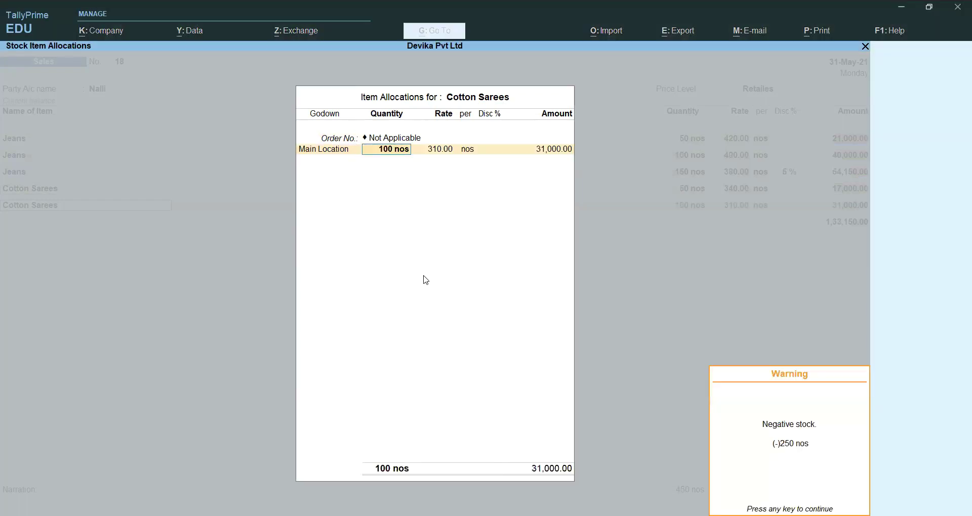
{"action": "key", "text": "Return"}
{"action": "key", "text": "Return"}
{"action": "key", "text": "Return"}
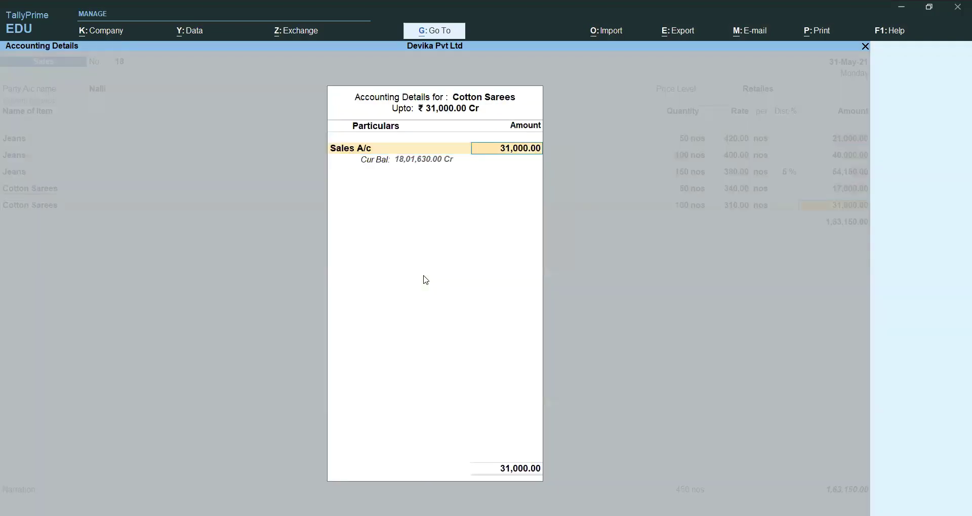
{"action": "key", "text": "Return"}
Add a third Cotton Sarees line of 150 nos from Main Location, order number Not Applicable, accepting the Retailes rate, discount and accounting details.
{"action": "type", "text": "C"}
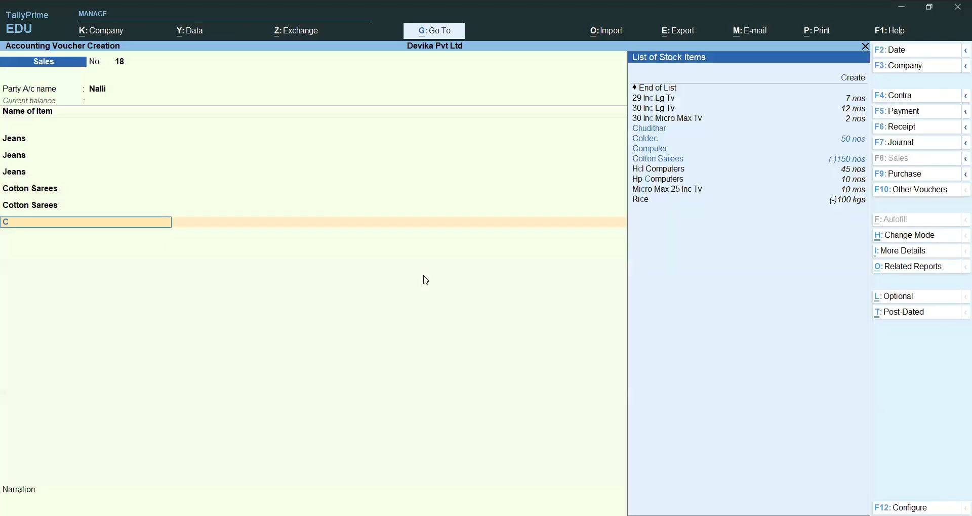
{"action": "key", "text": "Down"}
{"action": "key", "text": "Down"}
{"action": "key", "text": "Down"}
{"action": "key", "text": "Down"}
{"action": "key", "text": "Return"}
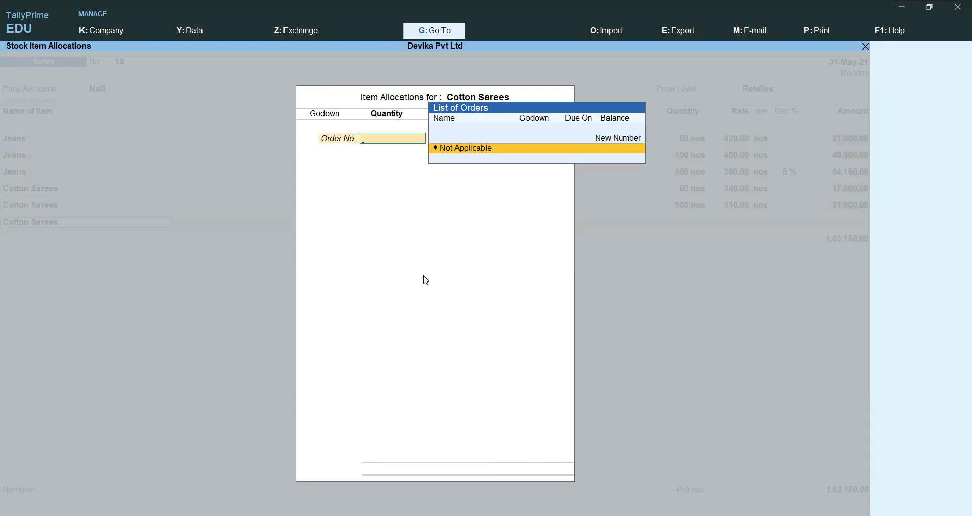
{"action": "key", "text": "Return"}
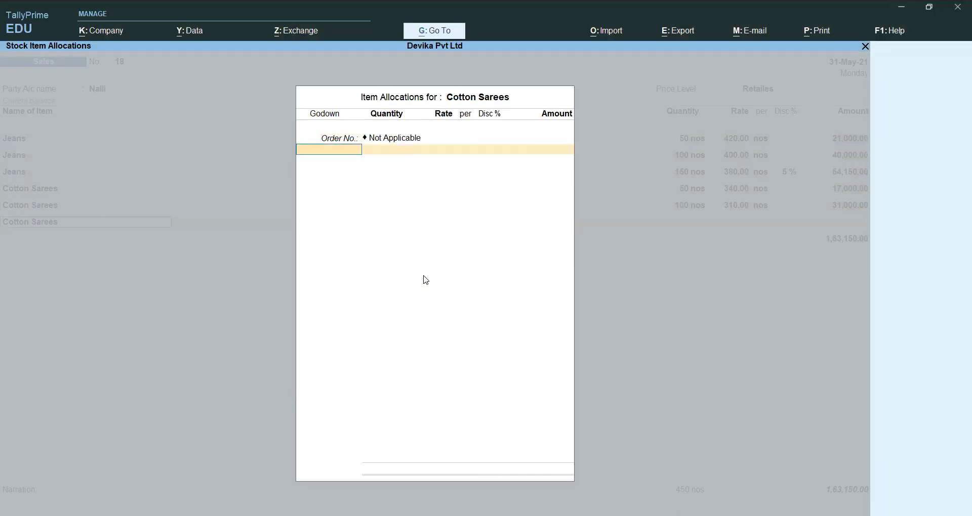
{"action": "key", "text": "Return"}
{"action": "type", "text": "150"}
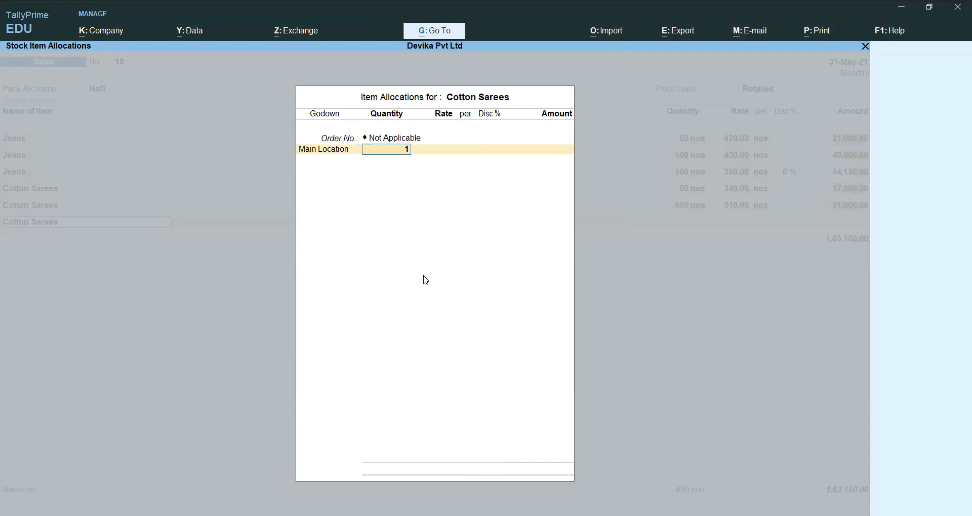
{"action": "key", "text": "Return"}
{"action": "key", "text": "Return"}
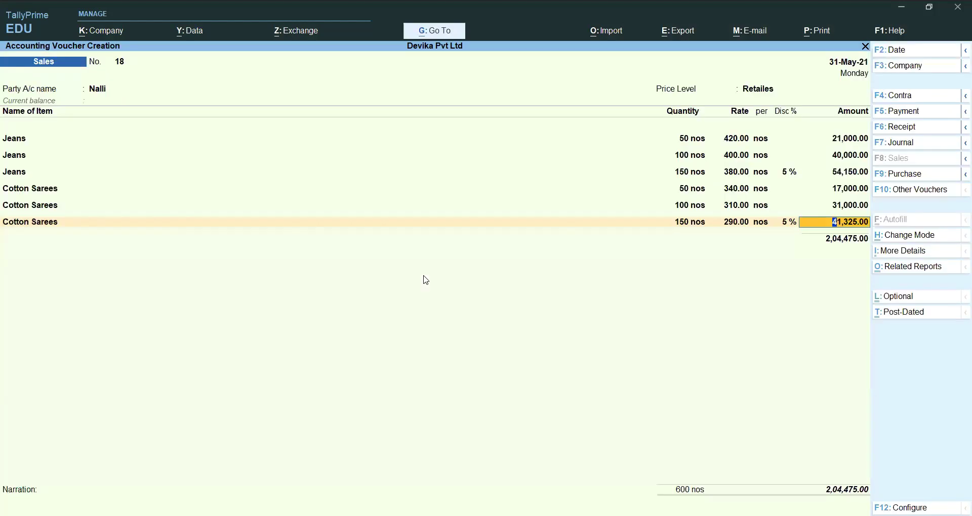
{"action": "key", "text": "Return"}
{"action": "key", "text": "Return"}
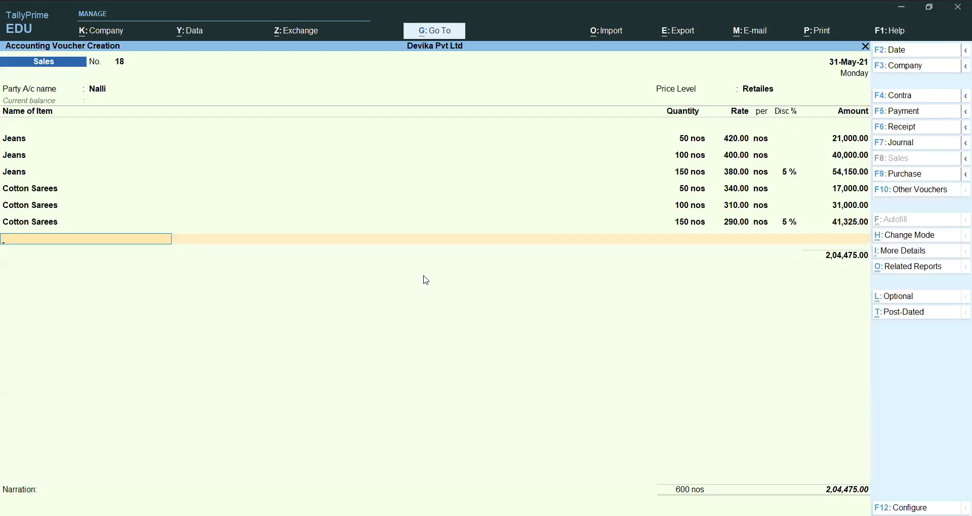
Add Chudithar as the seventh item, with order number Not Applicable and godown Main Location.
{"action": "key", "text": "ctrl"}
{"action": "key", "text": "ctrl+a"}
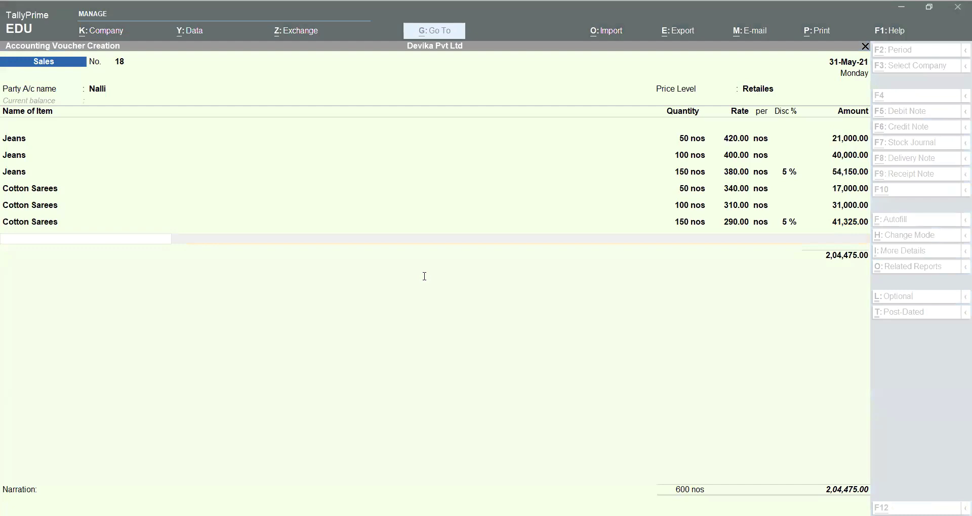
{"action": "type", "text": "Chudithar"}
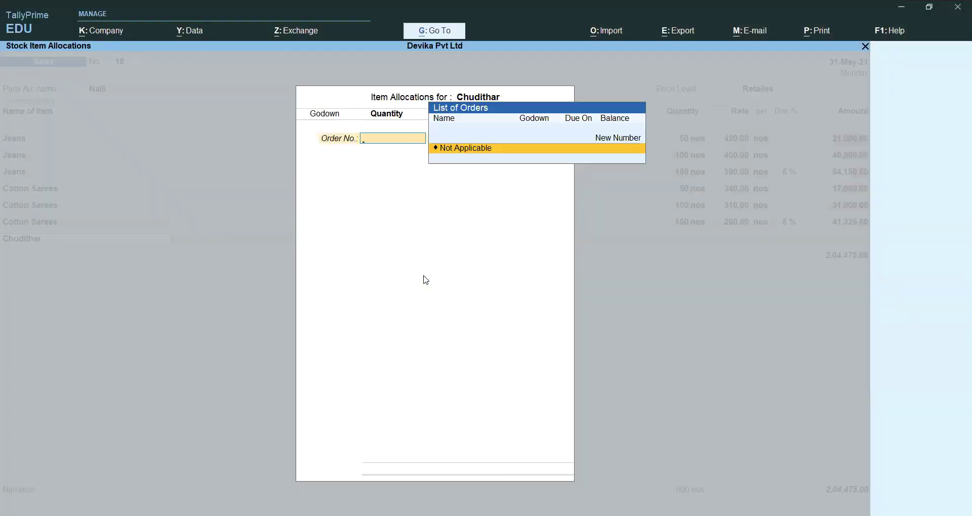
{"action": "key", "text": "Return"}
{"action": "key", "text": "Return"}
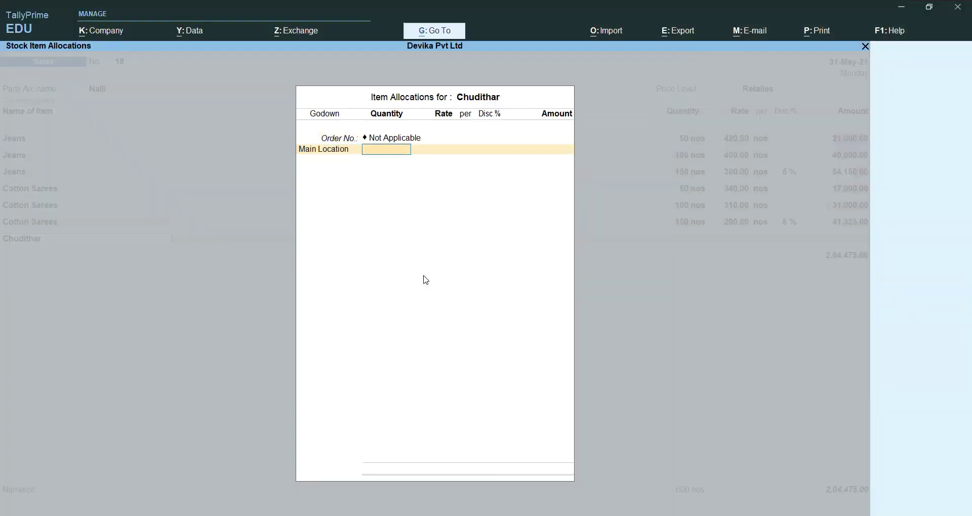
{"action": "key", "text": "alt+Tab"}
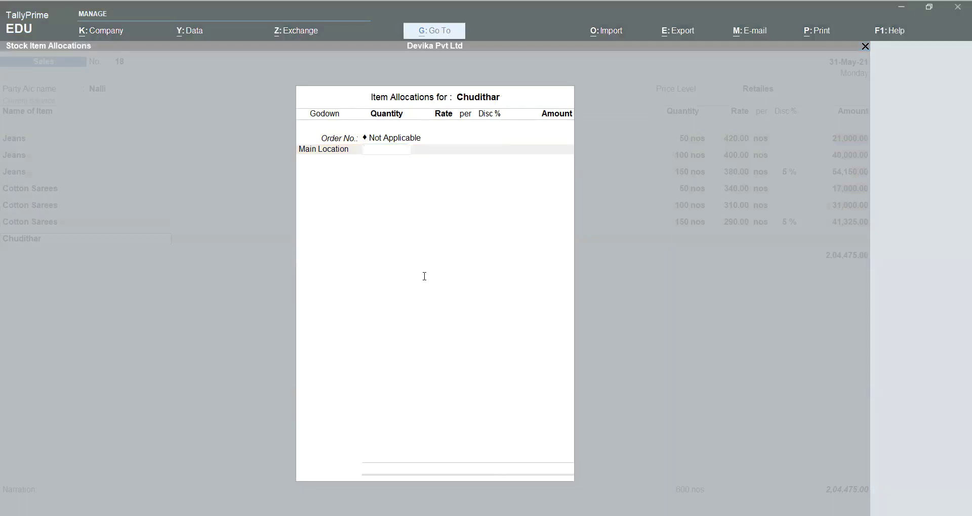
Set the first Chudithar line's quantity to 50 nos and accept the Retailes rate and default accounting details.
{"action": "type", "text": "50"}
{"action": "key", "text": "Return"}
{"action": "key", "text": "Return"}
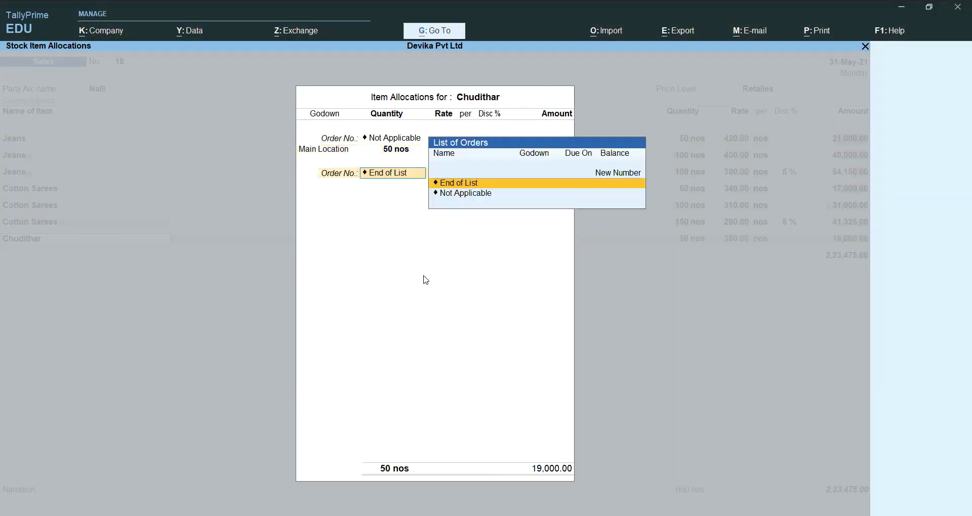
{"action": "key", "text": "Return"}
{"action": "key", "text": "Return"}
Add a second Chudithar line of 100 nos from Main Location, order number Not Applicable, accepting the Retailes rate and accounting details.
{"action": "key", "text": "Return"}
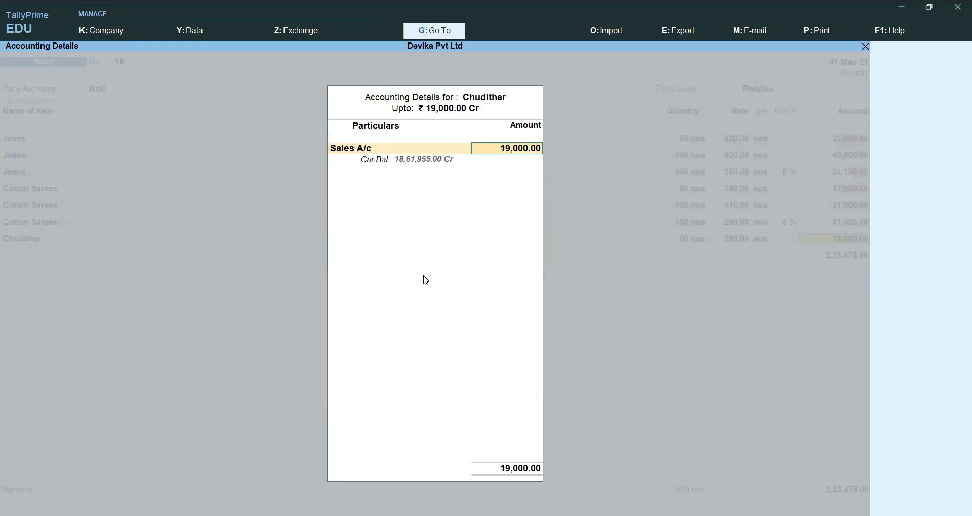
{"action": "key", "text": "Return"}
{"action": "key", "text": "Return"}
{"action": "type", "text": "Ch"}
{"action": "key", "text": "Return"}
{"action": "key", "text": "Return"}
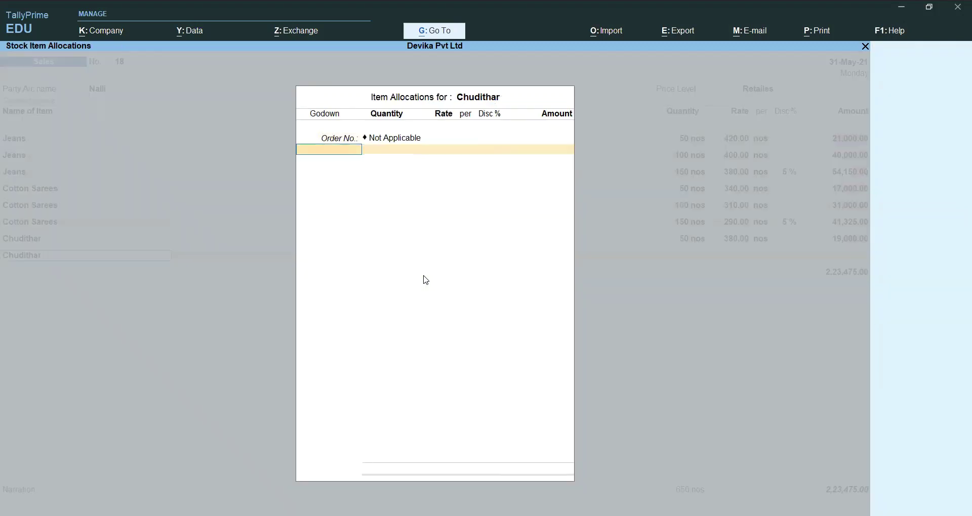
{"action": "key", "text": "Return"}
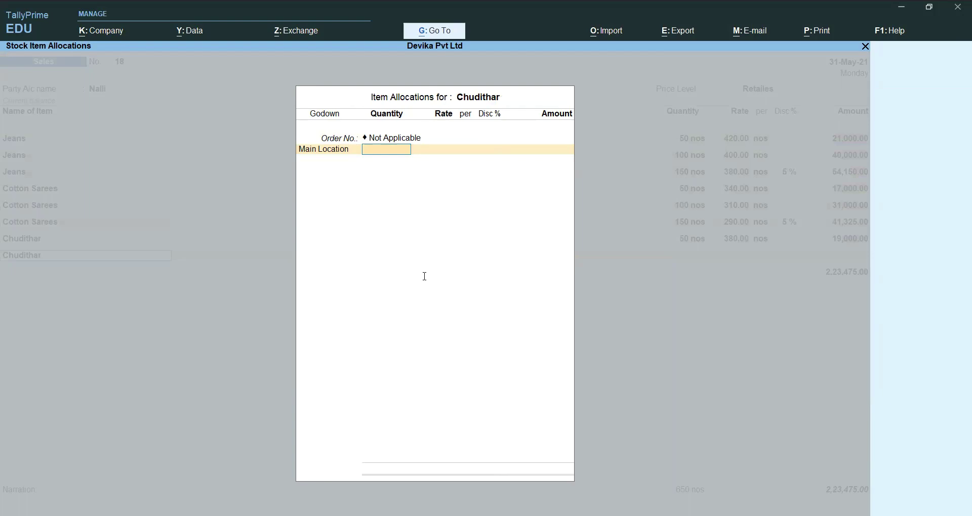
{"action": "type", "text": "100"}
Add a third Chudithar line of 150 nos from Main Location, order number Not Applicable, accepting the Retailes rate, discount and accounting details.
{"action": "key", "text": "Return"}
{"action": "key", "text": "Return"}
{"action": "key", "text": "Return"}
{"action": "key", "text": "Return"}
{"action": "key", "text": "Return"}
{"action": "key", "text": "Return"}
{"action": "key", "text": "Return"}
{"action": "key", "text": "Return"}
{"action": "key", "text": "Return"}
{"action": "key", "text": "Return"}
{"action": "type", "text": "Ch"}
{"action": "key", "text": "Return"}
{"action": "key", "text": "Return"}
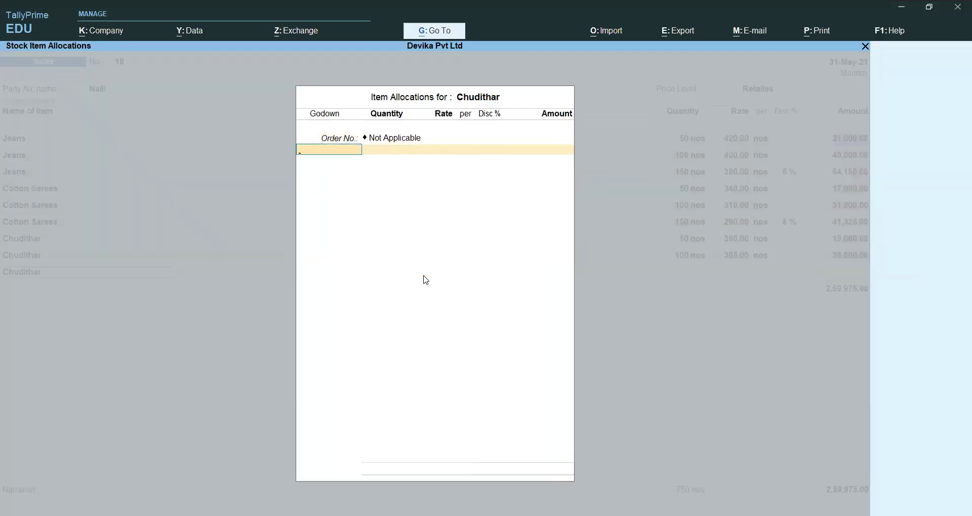
{"action": "key", "text": "Return"}
{"action": "key", "text": "BackSpace"}
{"action": "type", "text": "M"}
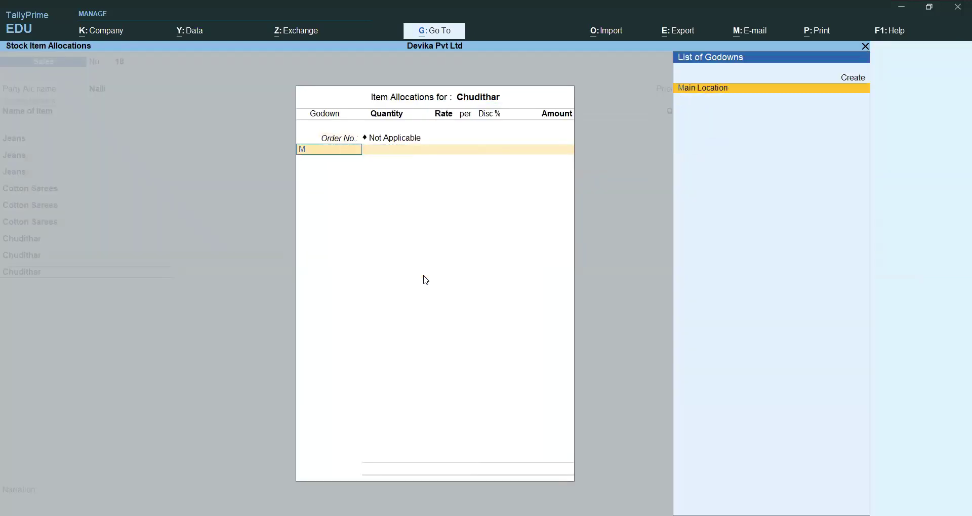
{"action": "key", "text": "Return"}
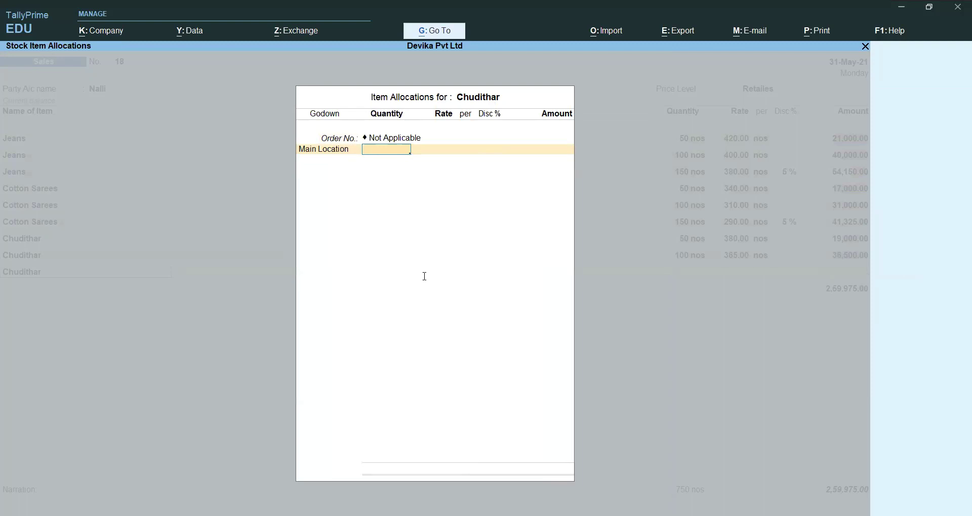
{"action": "key", "text": "alt+Tab"}
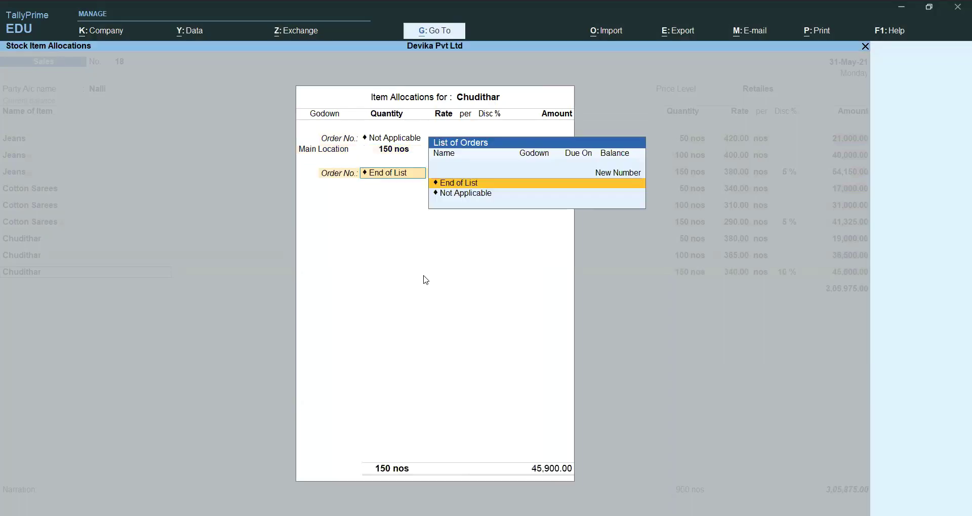
{"action": "key", "text": "Return"}
{"action": "key", "text": "Return"}
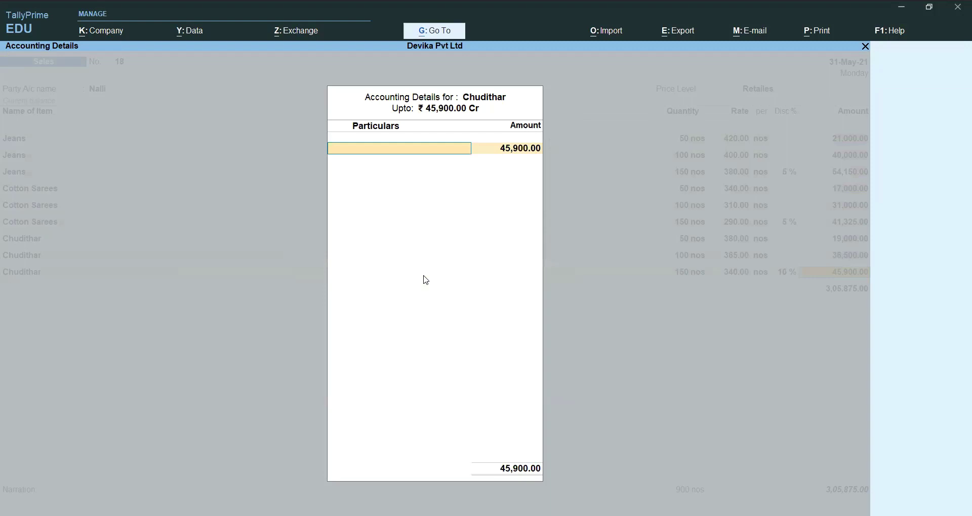
{"action": "key", "text": "Return"}
{"action": "key", "text": "ctrl"}
{"action": "key", "text": "alt+Tab"}
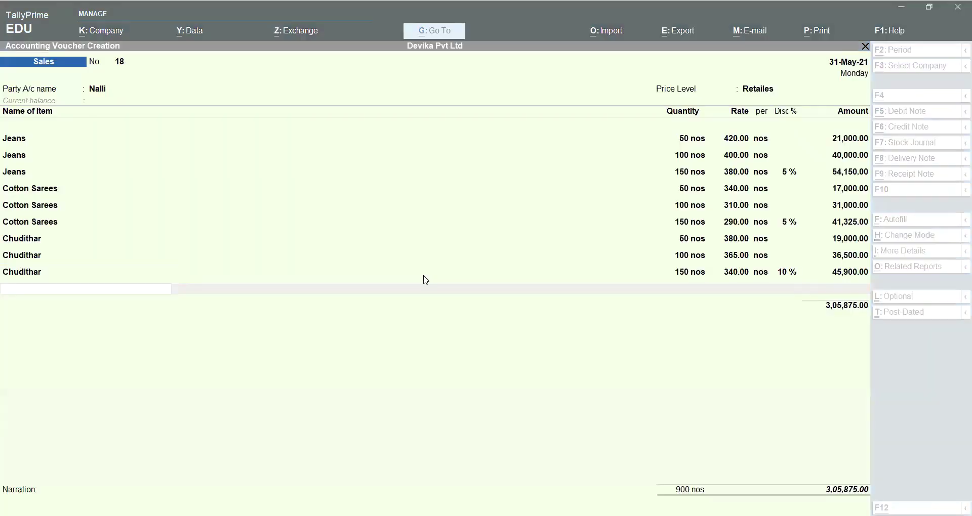
Add Sarees with 50 nos from Main Location, order number Not Applicable, accepting the Retailes rate and default accounting details.
{"action": "type", "text": "Sa"}
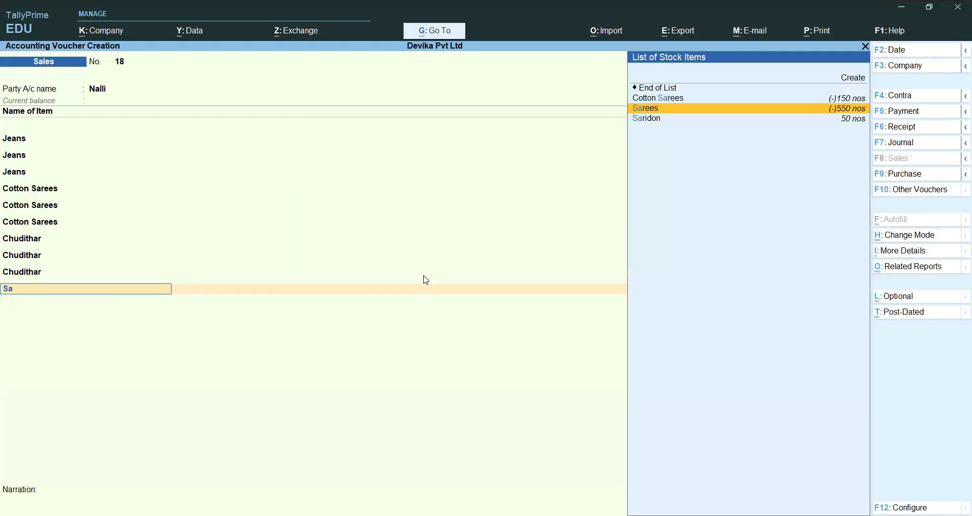
{"action": "key", "text": "Down"}
{"action": "key", "text": "Up"}
{"action": "key", "text": "Return"}
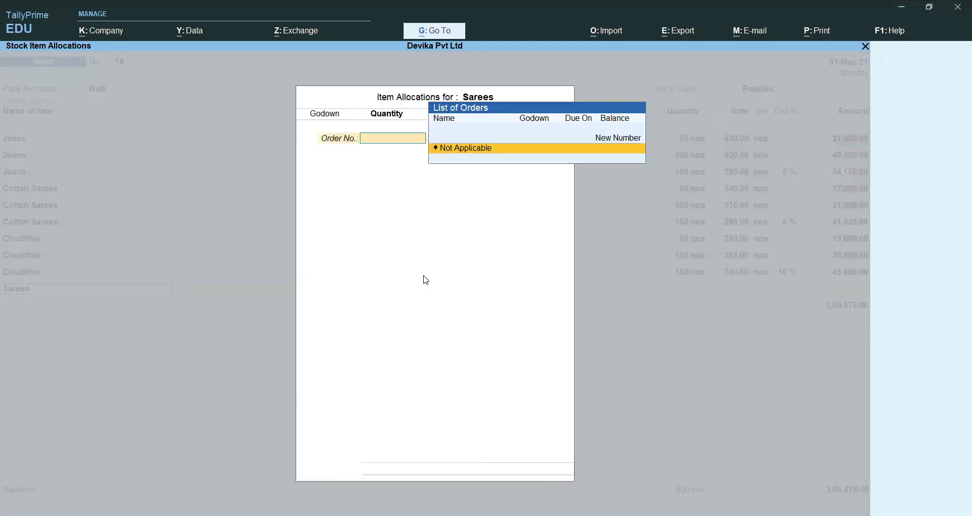
{"action": "key", "text": "Return"}
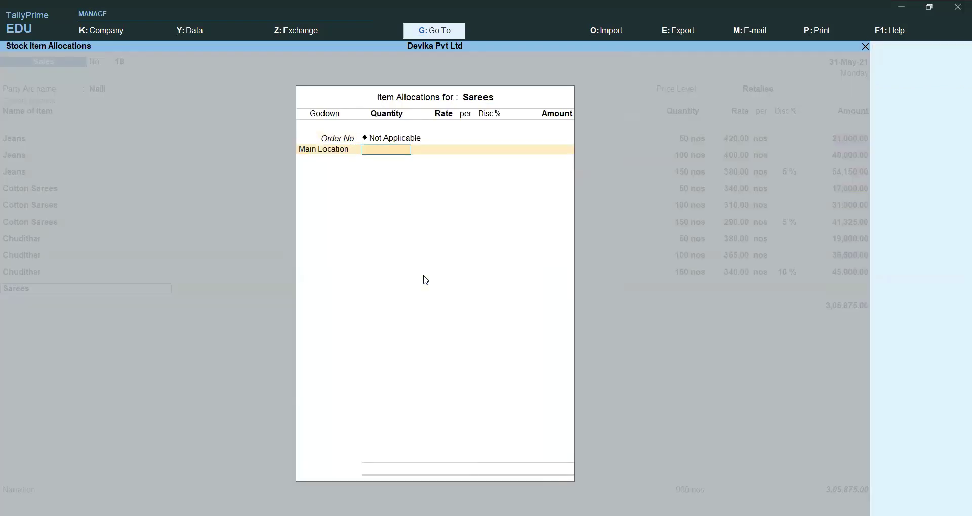
{"action": "type", "text": "50"}
{"action": "key", "text": "Return"}
{"action": "key", "text": "Return"}
{"action": "key", "text": "Return"}
{"action": "key", "text": "Return"}
{"action": "key", "text": "Return"}
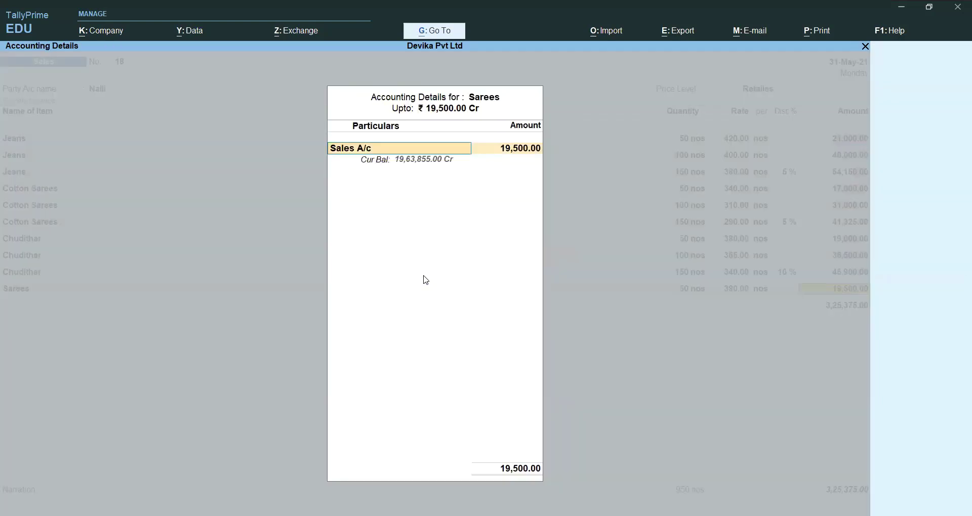
{"action": "key", "text": "Return"}
Add a second Sarees line of 100 nos from Main Location, order number Not Applicable, accepting the Retailes rate and accounting details.
{"action": "key", "text": "Return"}
{"action": "type", "text": "Sa"}
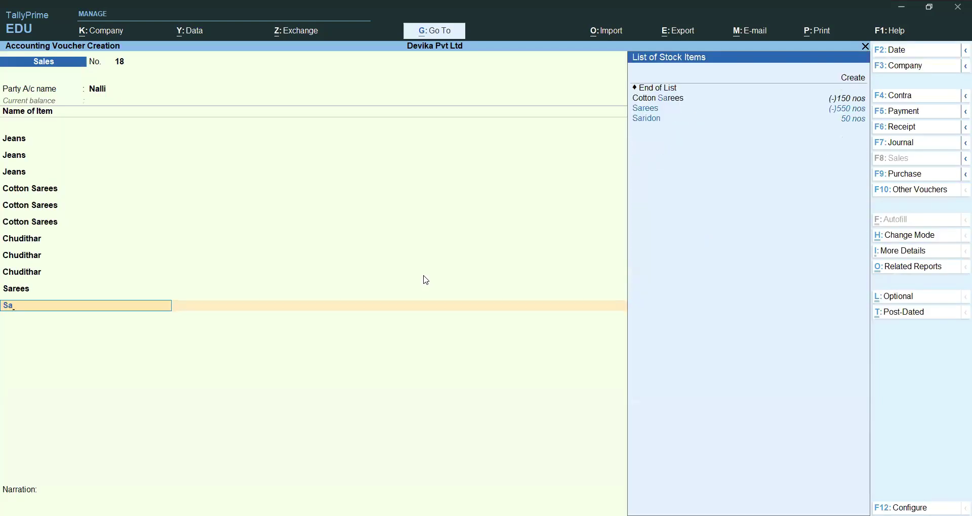
{"action": "key", "text": "Down"}
{"action": "key", "text": "Return"}
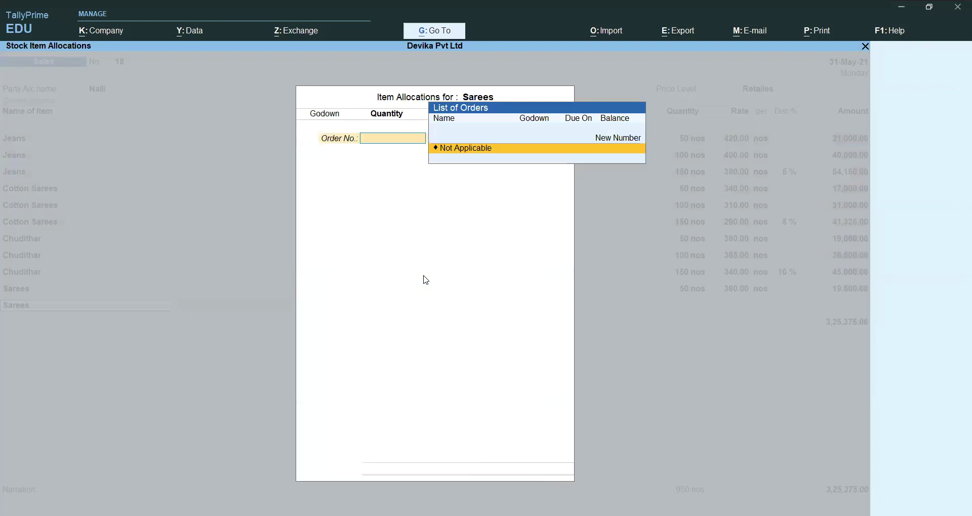
{"action": "key", "text": "Return"}
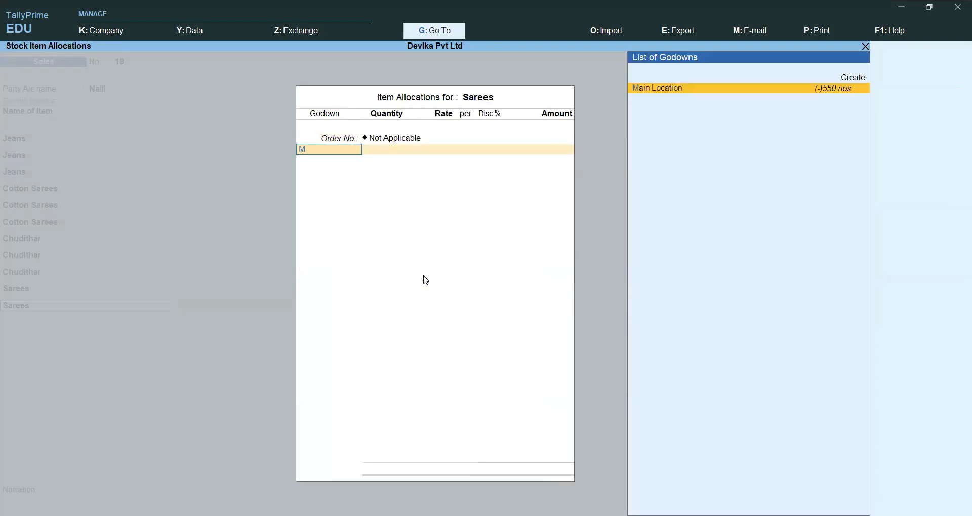
{"action": "key", "text": "Return"}
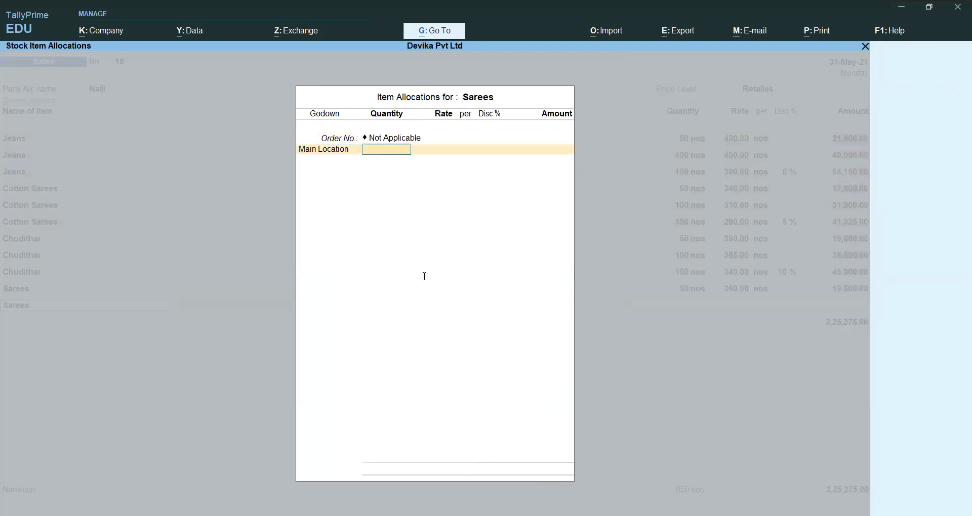
{"action": "type", "text": "100"}
{"action": "key", "text": "Return"}
{"action": "key", "text": "Return"}
{"action": "key", "text": "Return"}
{"action": "key", "text": "Return"}
{"action": "key", "text": "Return"}
{"action": "key", "text": "Return"}
{"action": "key", "text": "Return"}
{"action": "key", "text": "Return"}
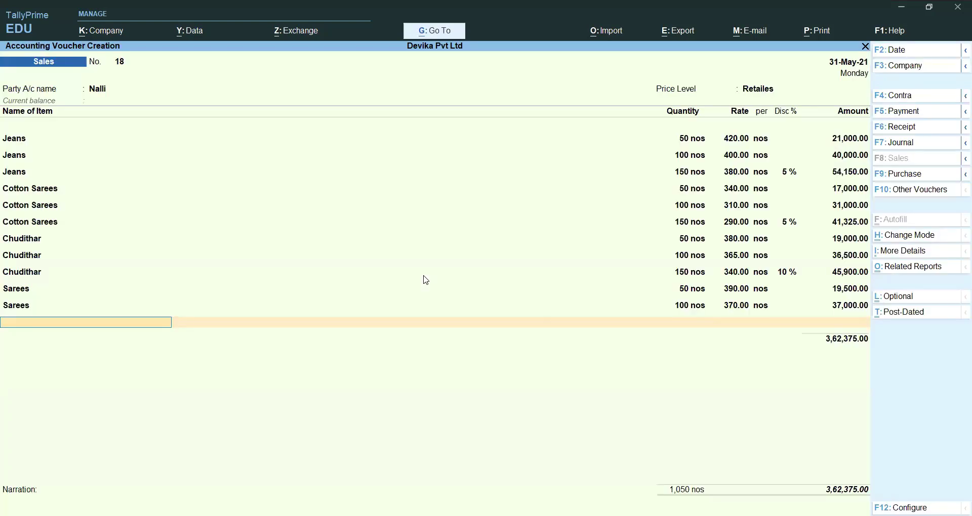
Add a third Sarees line of 150 nos from Main Location, order number Not Applicable, accepting the Retailes rate, discount and accounting details.
{"action": "type", "text": "Sa"}
{"action": "key", "text": "Down"}
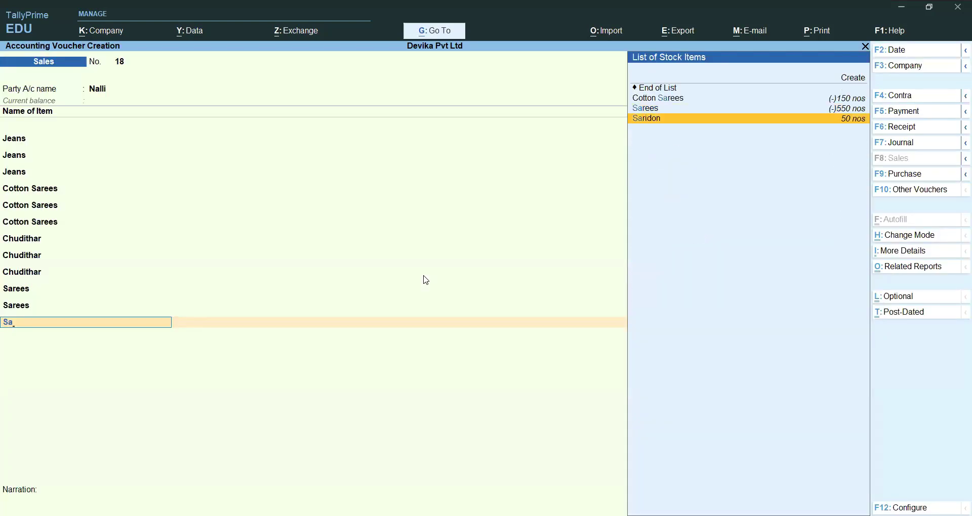
{"action": "key", "text": "Up"}
{"action": "key", "text": "Return"}
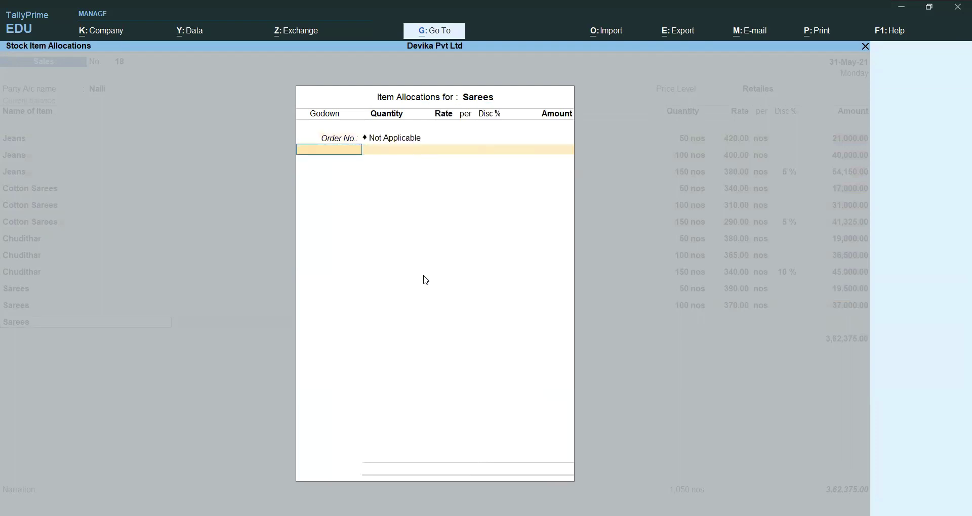
{"action": "type", "text": "S"}
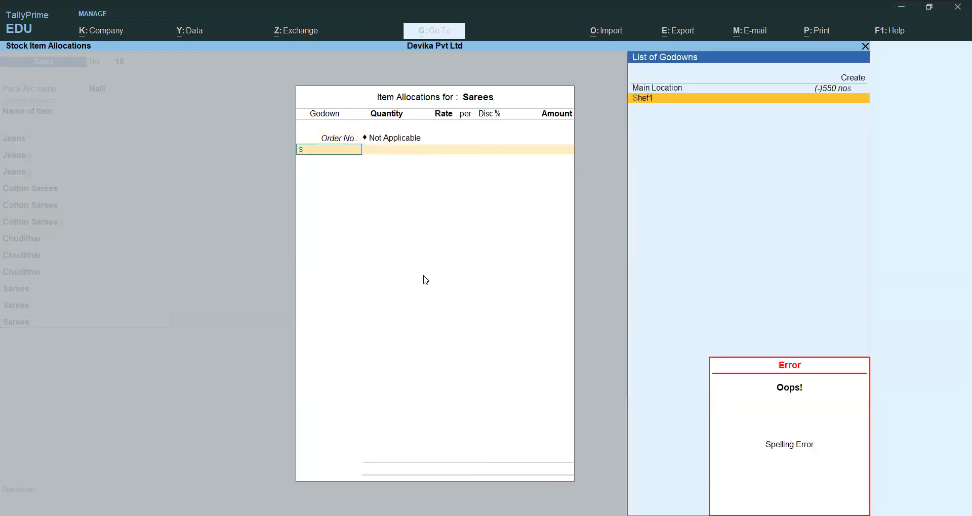
{"action": "key", "text": "BackSpace"}
{"action": "key", "text": "Up"}
{"action": "key", "text": "Return"}
{"action": "type", "text": "150"}
{"action": "key", "text": "Return"}
{"action": "key", "text": "Return"}
{"action": "key", "text": "Return"}
{"action": "key", "text": "Return"}
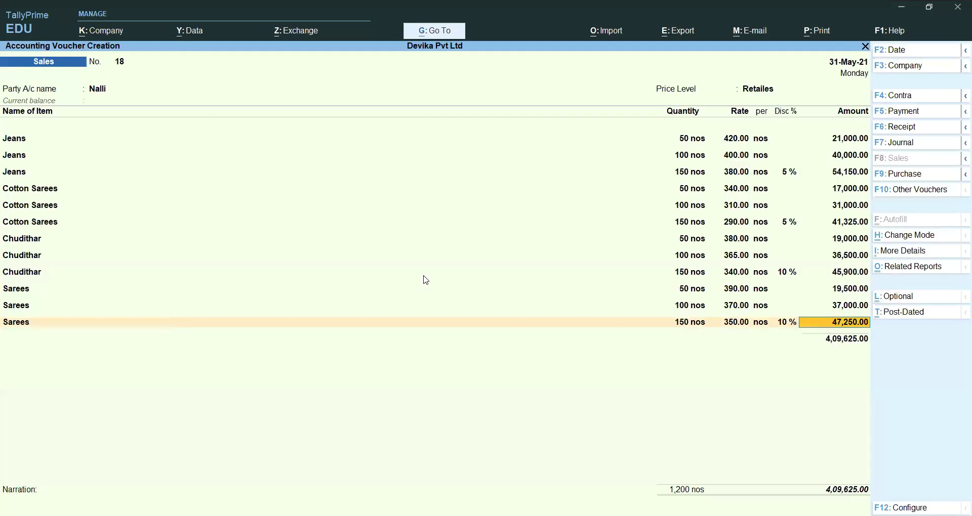
{"action": "key", "text": "Return"}
{"action": "key", "text": "Return"}
{"action": "key", "text": "Return"}
{"action": "key", "text": "Return"}
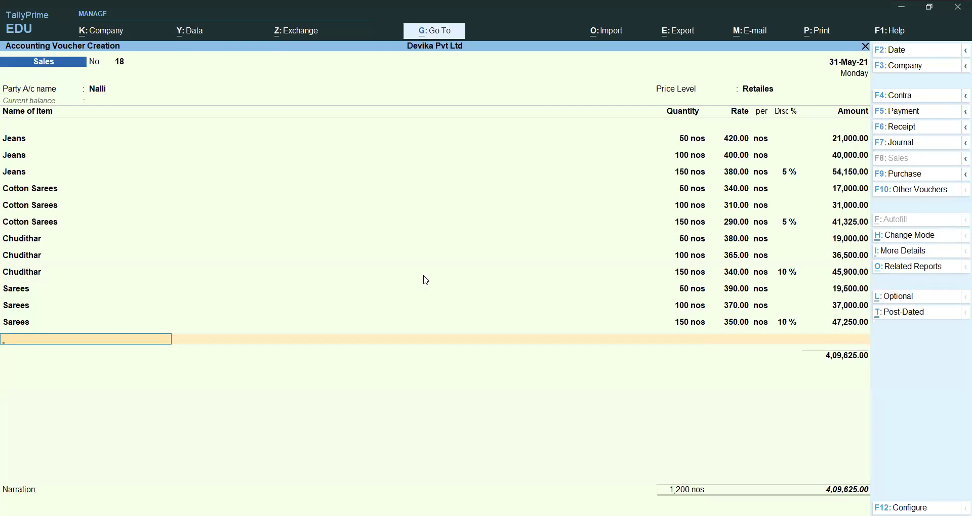
End the item list, save the Retailes sales voucher and return to the Gateway of Tally.
{"action": "key", "text": "Return"}
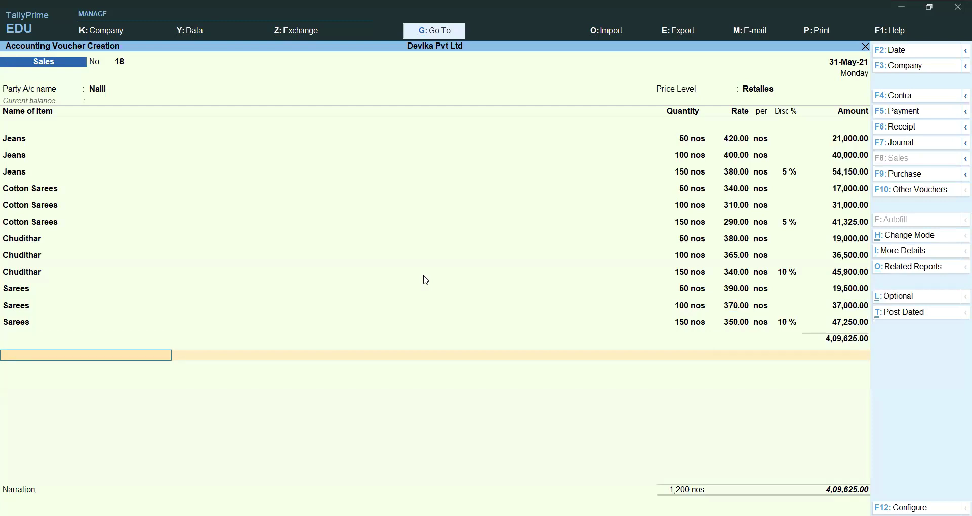
{"action": "key", "text": "Return"}
{"action": "key", "text": "Return"}
{"action": "key", "text": "Return"}
{"action": "key", "text": "Return"}
{"action": "key", "text": "Return"}
{"action": "key", "text": "Return"}
{"action": "key", "text": "Return"}
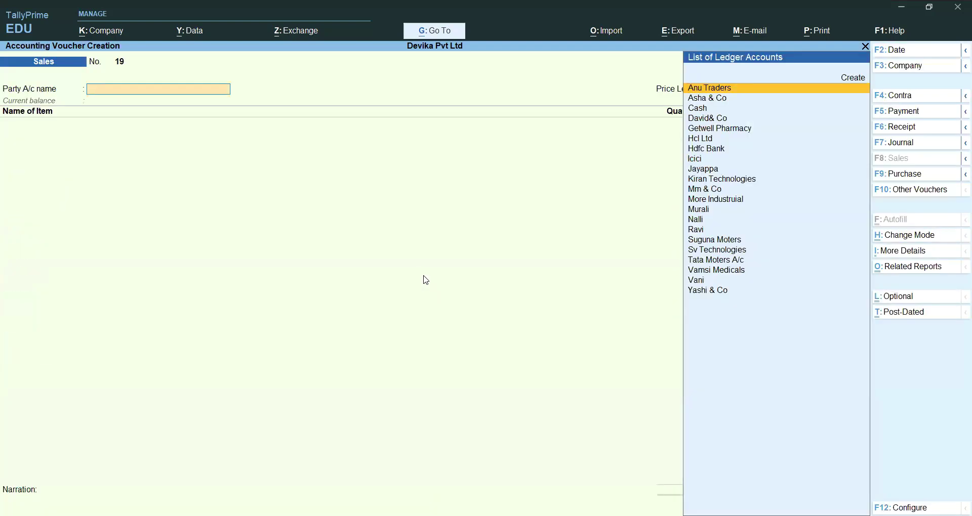
{"action": "key", "text": "Escape"}
{"action": "key", "text": "Return"}
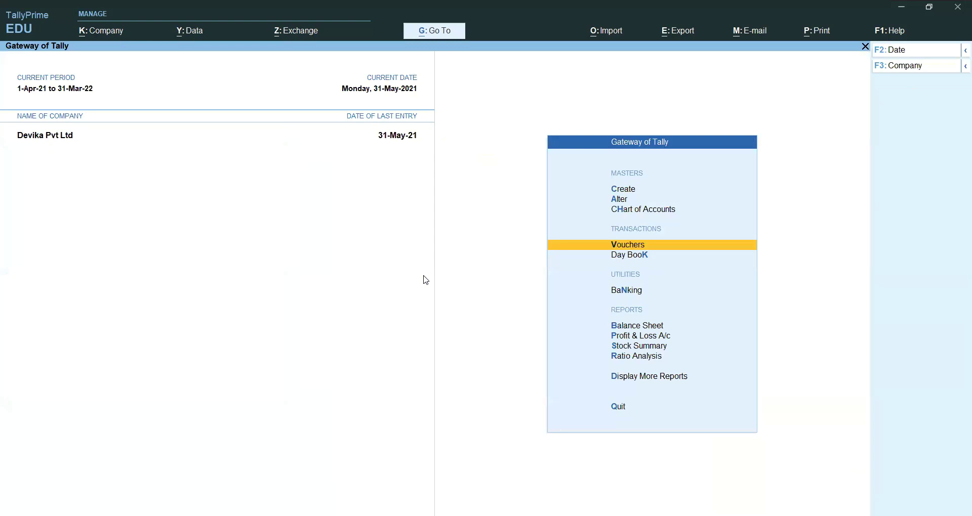
Open the Stock Summary report and go to the Cloths stock group.
{"action": "key", "text": "Down"}
{"action": "key", "text": "Down"}
{"action": "key", "text": "Down"}
{"action": "key", "text": "Down"}
{"action": "key", "text": "Down"}
{"action": "key", "text": "Down"}
{"action": "key", "text": "Up"}
{"action": "key", "text": "Return"}
{"action": "key", "text": "Down"}
{"action": "key", "text": "Down"}
{"action": "key", "text": "Down"}
{"action": "key", "text": "Down"}
{"action": "key", "text": "Down"}
{"action": "key", "text": "Down"}
{"action": "key", "text": "Down"}
{"action": "key", "text": "Down"}
{"action": "key", "text": "Down"}
{"action": "key", "text": "Down"}
{"action": "key", "text": "Down"}
{"action": "key", "text": "Down"}
{"action": "key", "text": "Down"}
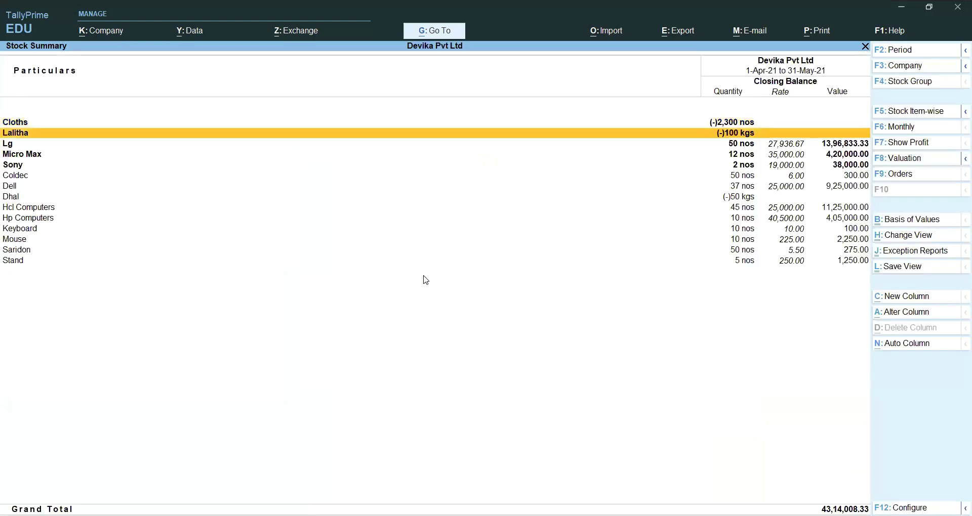
{"action": "key", "text": "Up"}
{"action": "key", "text": "Up"}
{"action": "key", "text": "Up"}
{"action": "key", "text": "Up"}
{"action": "key", "text": "Up"}
{"action": "key", "text": "Up"}
{"action": "key", "text": "Up"}
{"action": "key", "text": "Up"}
{"action": "key", "text": "Up"}
{"action": "key", "text": "Up"}
{"action": "key", "text": "Up"}
{"action": "key", "text": "Up"}
{"action": "key", "text": "Up"}
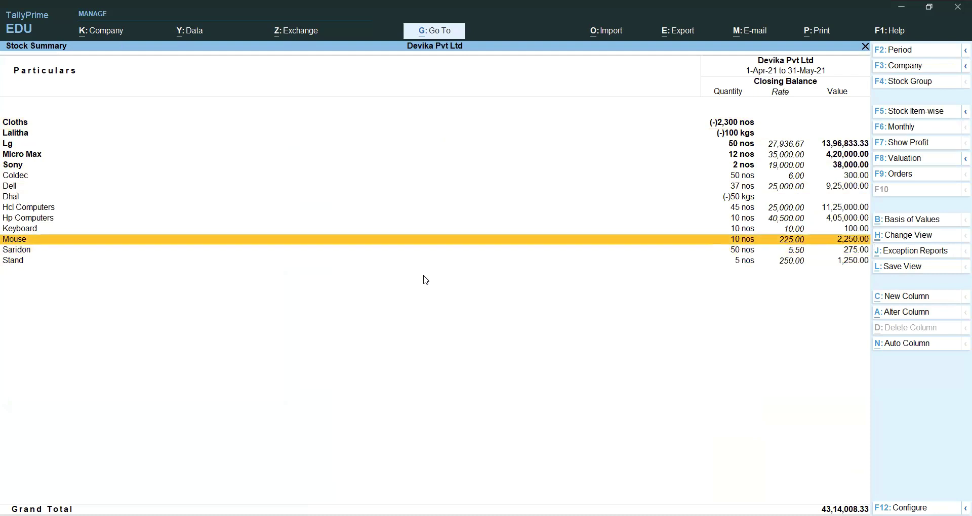
Review Chudithar's May vouchers within the Cloths stock group and return to the Gateway of Tally.
{"action": "key", "text": "Return"}
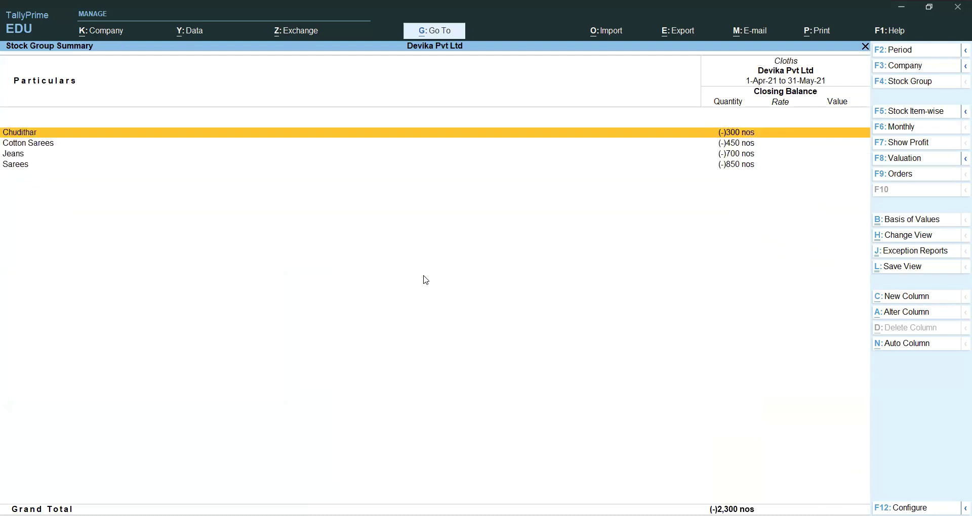
{"action": "key", "text": "Return"}
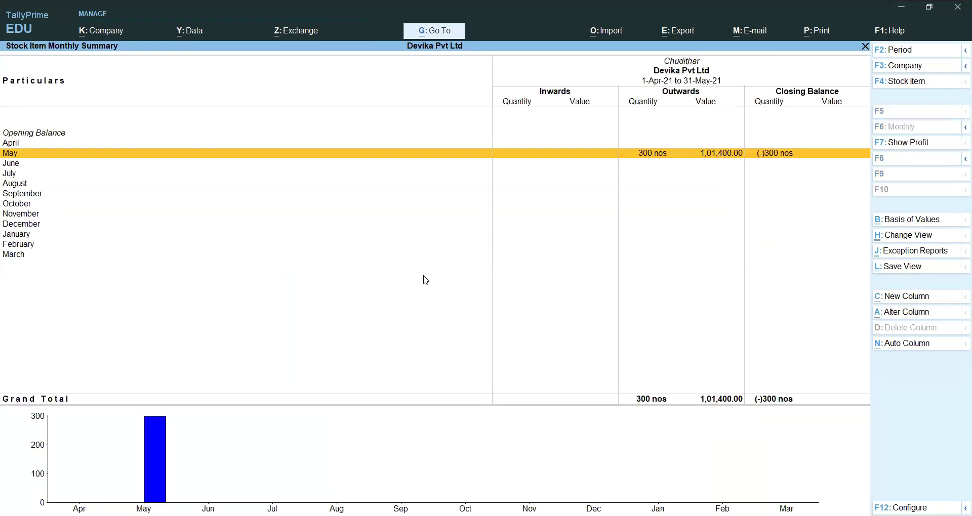
{"action": "key", "text": "Return"}
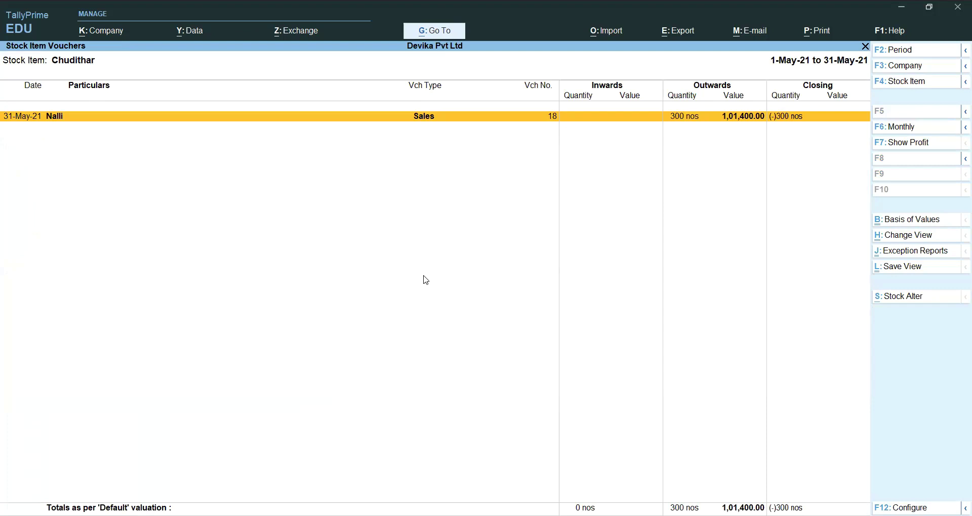
{"action": "key", "text": "Escape"}
{"action": "key", "text": "Escape"}
{"action": "key", "text": "Escape"}
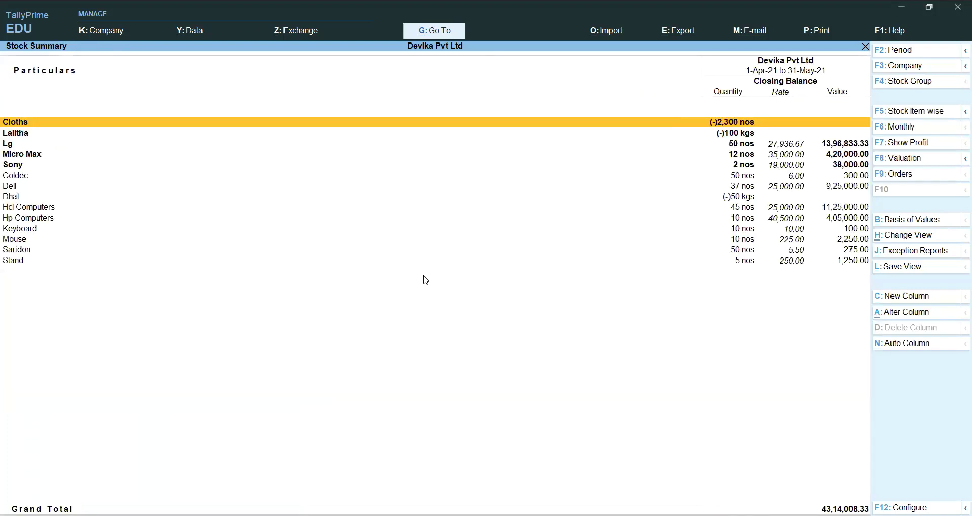
{"action": "key", "text": "Escape"}
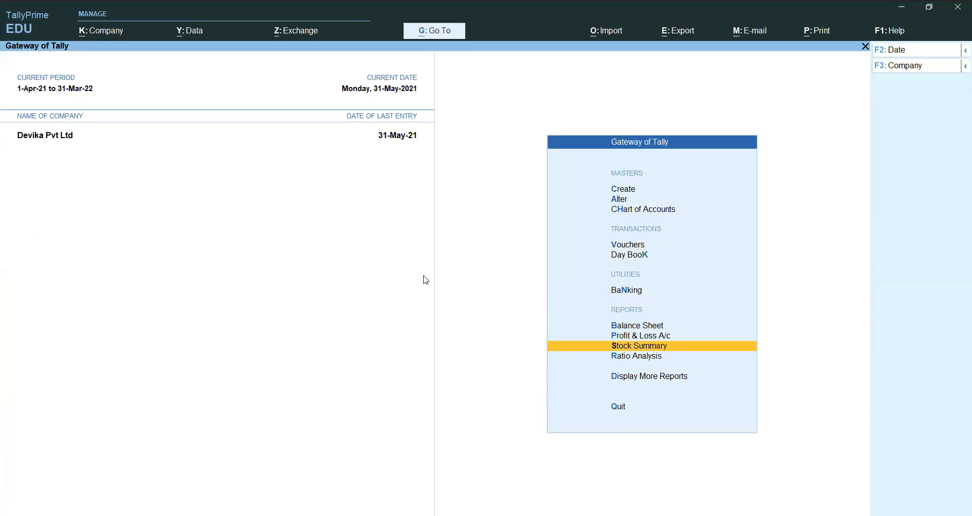
{"action": "key", "text": "Down"}
{"action": "key", "text": "Down"}
{"action": "key", "text": "Return"}
{"action": "key", "text": "Down"}
{"action": "key", "text": "Down"}
{"action": "key", "text": "Down"}
{"action": "key", "text": "Down"}
{"action": "key", "text": "Down"}
{"action": "key", "text": "Down"}
{"action": "key", "text": "Return"}
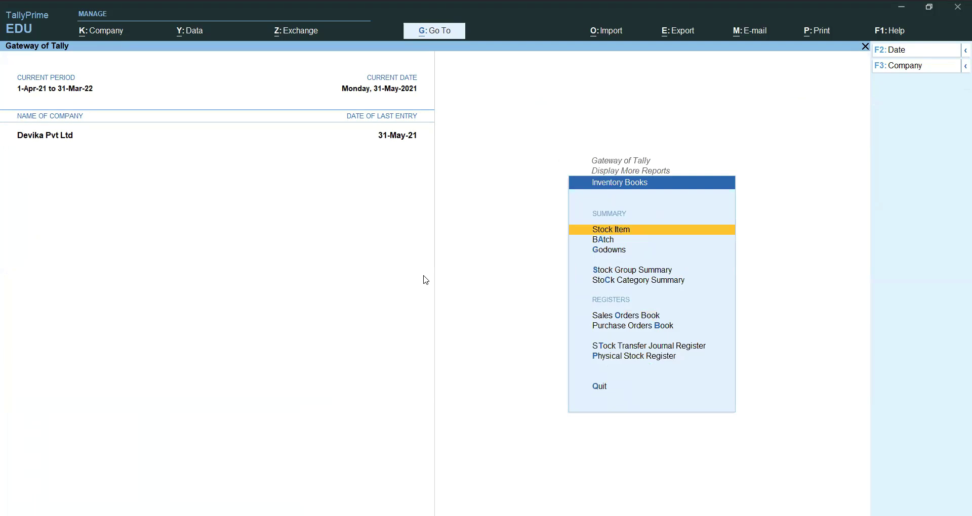
{"action": "key", "text": "Down"}
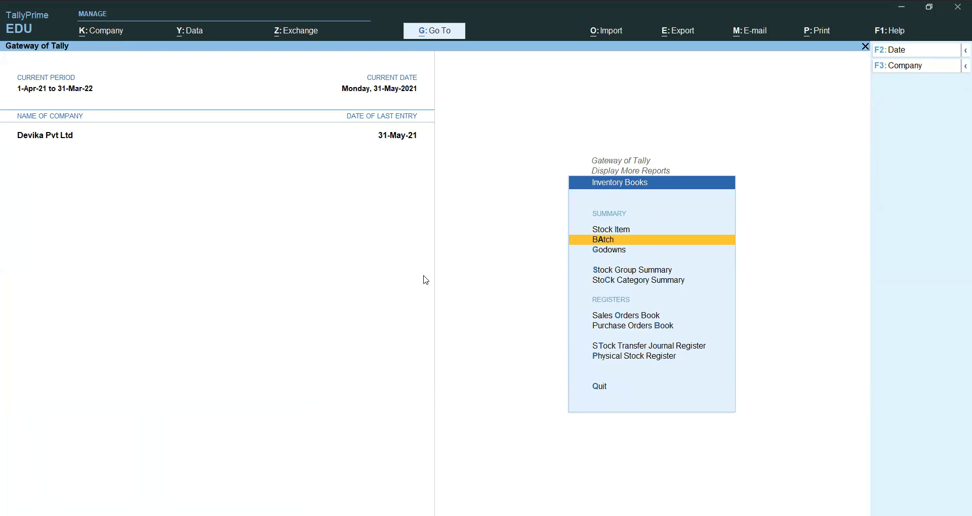
{"action": "key", "text": "Escape"}
{"action": "key", "text": "Escape"}
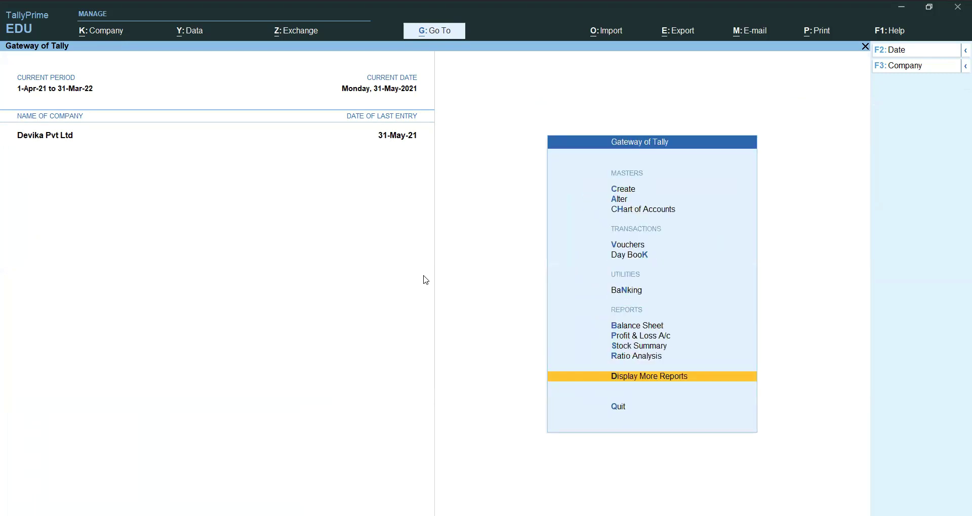
{"action": "key", "text": "Up"}
{"action": "key", "text": "Up"}
{"action": "key", "text": "Up"}
{"action": "key", "text": "Up"}
{"action": "key", "text": "Up"}
{"action": "key", "text": "Up"}
{"action": "key", "text": "Up"}
{"action": "key", "text": "Up"}
{"action": "key", "text": "Up"}
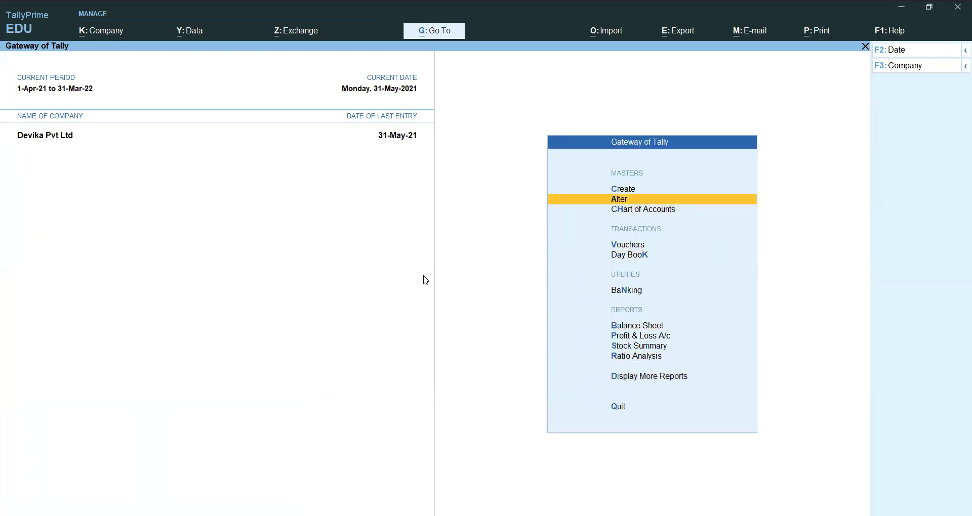
{"action": "key", "text": "Return"}
{"action": "key", "text": "Down"}
{"action": "key", "text": "Down"}
{"action": "key", "text": "Down"}
{"action": "key", "text": "Down"}
{"action": "key", "text": "Down"}
{"action": "key", "text": "Down"}
{"action": "key", "text": "Down"}
{"action": "key", "text": "Down"}
{"action": "key", "text": "Down"}
{"action": "key", "text": "Down"}
{"action": "key", "text": "Down"}
{"action": "key", "text": "Down"}
{"action": "key", "text": "Down"}
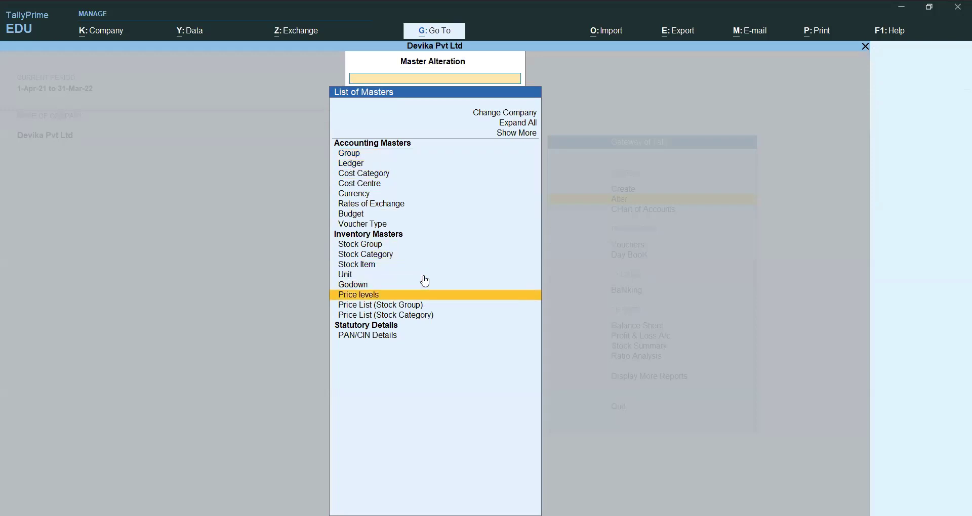
{"action": "key", "text": "Escape"}
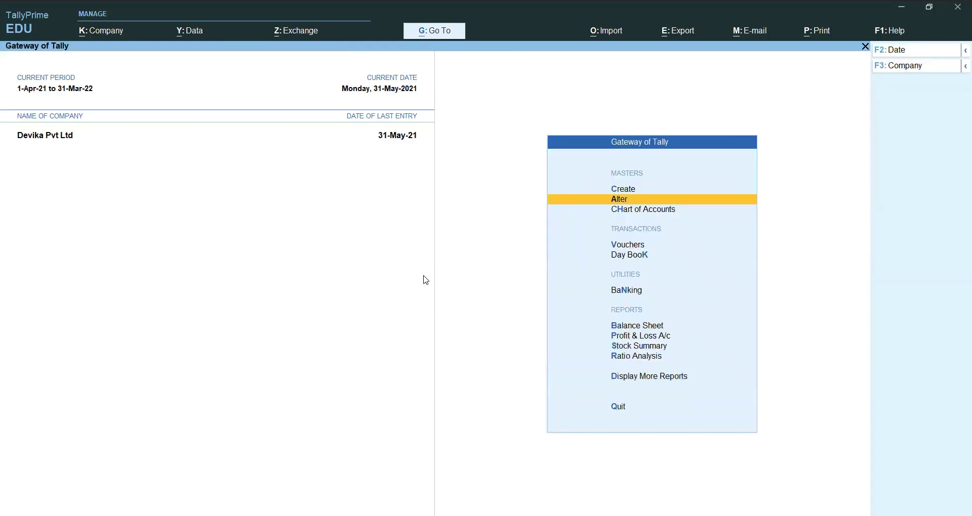